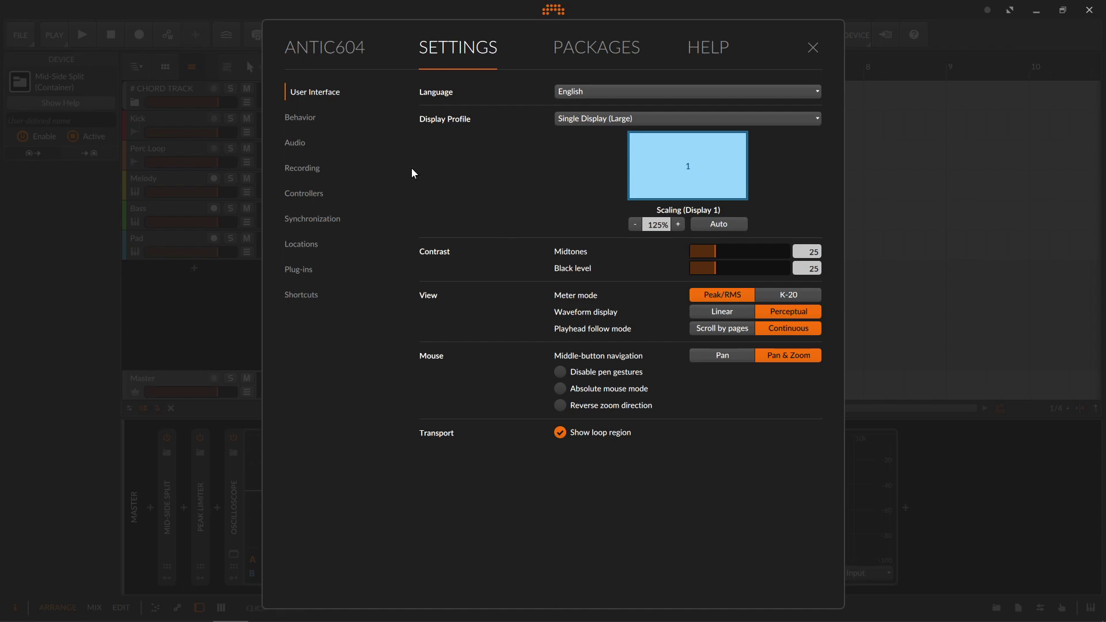
Switch to Microsoft Photos on Cubase.jpg, then advance to the Studio One S1.png screenshot.
{"action": "key", "text": "alt+Tab"}
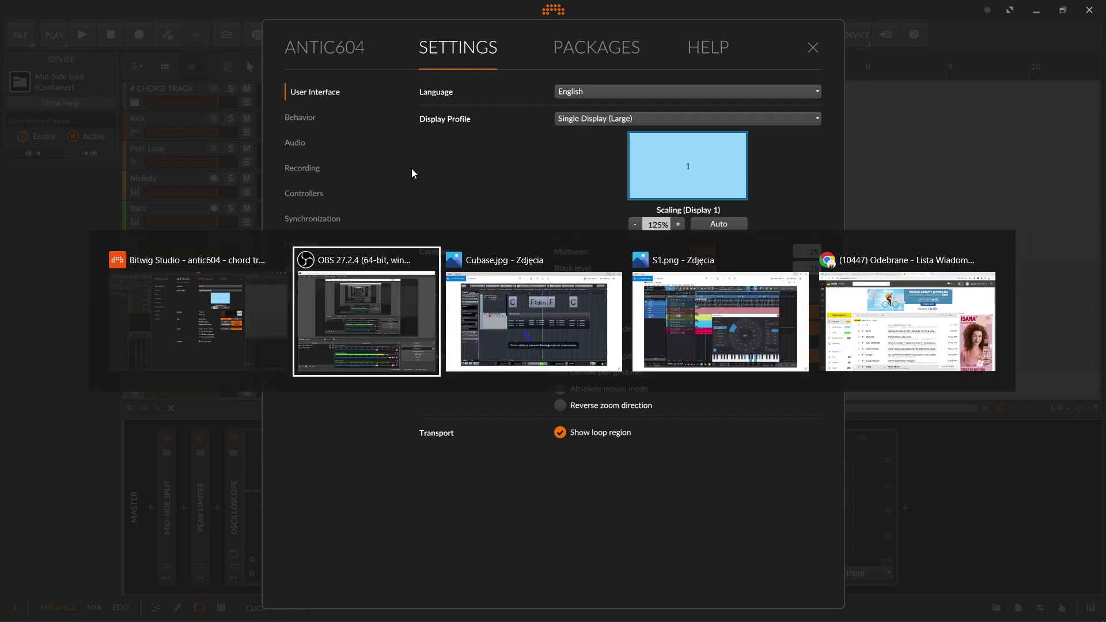
{"action": "key", "text": "alt+Tab"}
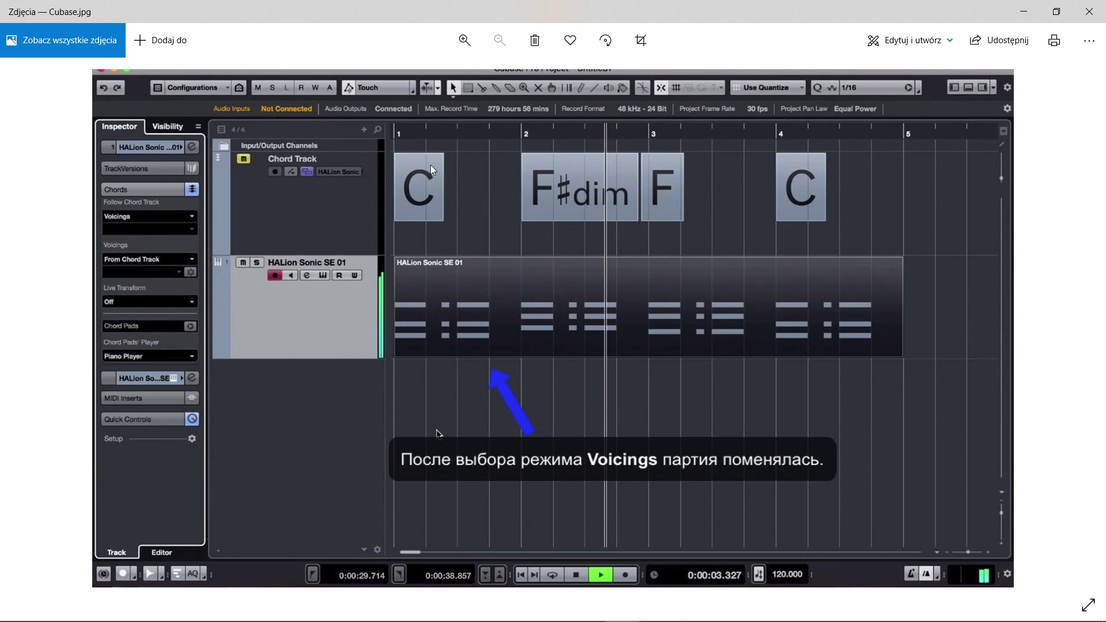
{"action": "key", "text": "alt+Tab"}
Return the Photos viewer to the Cubase.jpg chord track screenshot.
{"action": "left_click", "coordinate": [714, 303]}
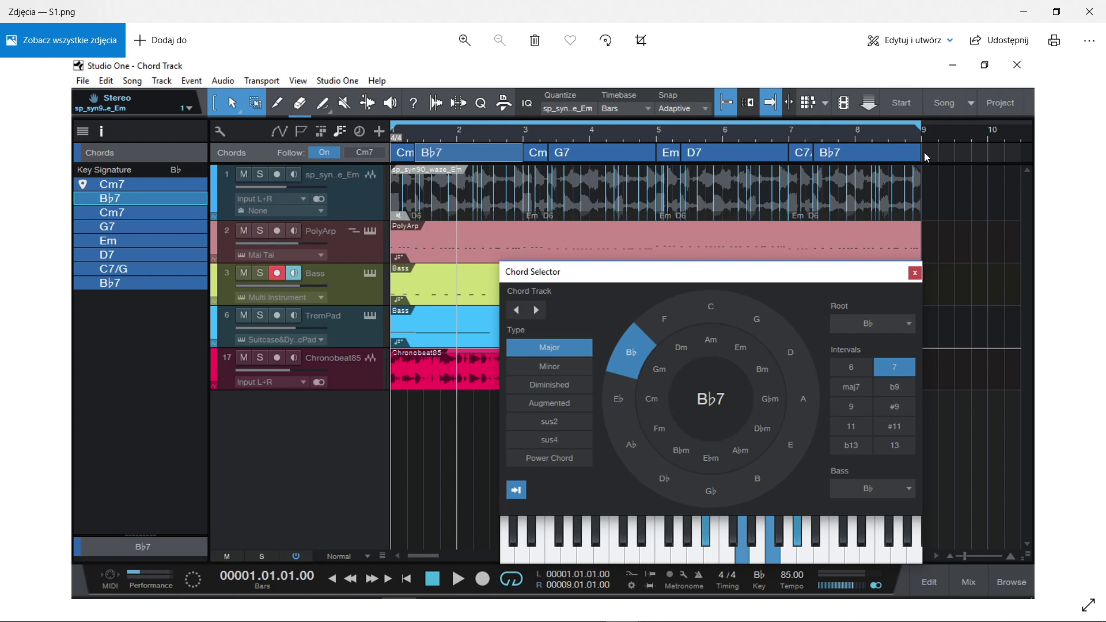
{"action": "key", "text": "Right"}
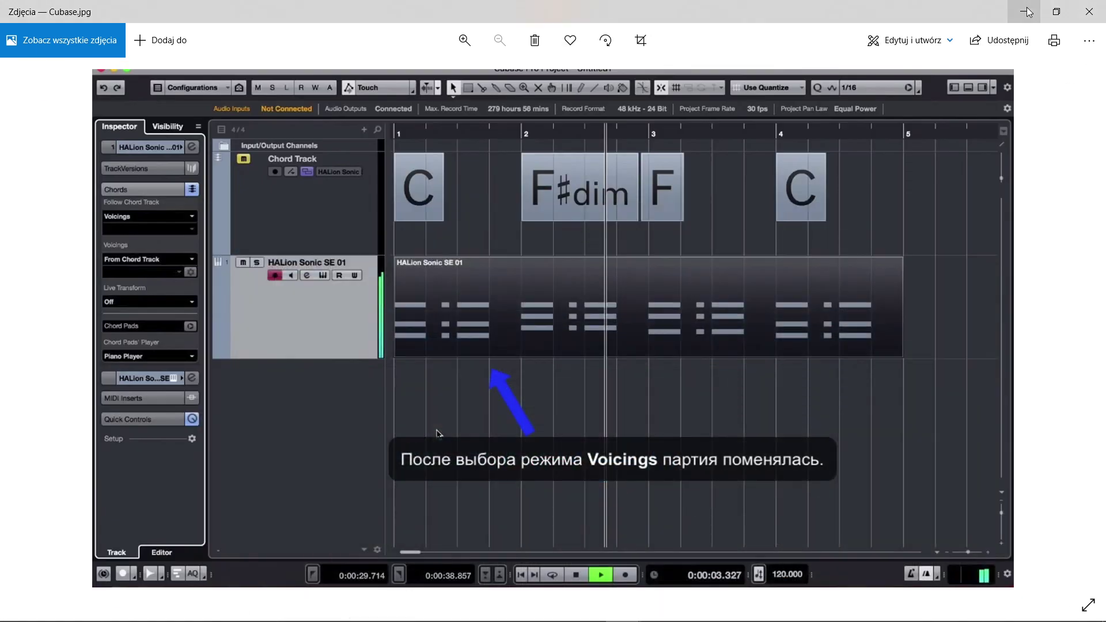
Minimise Photos, close Bitwig's Settings dialog and clear the device selection.
{"action": "left_click", "coordinate": [1026, 15]}
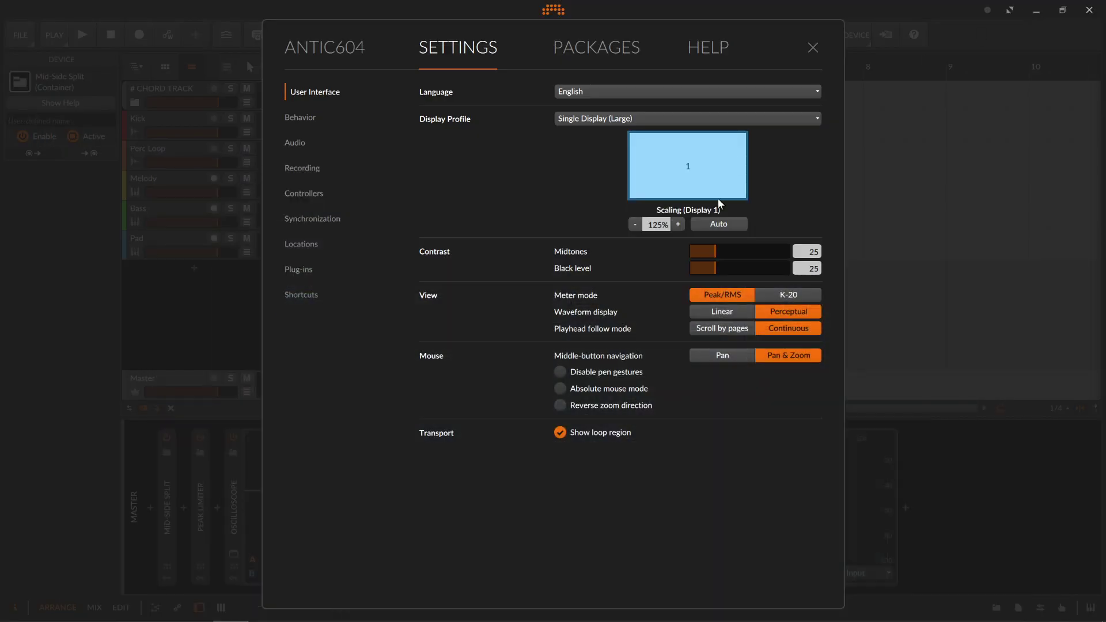
{"action": "left_click", "coordinate": [813, 49]}
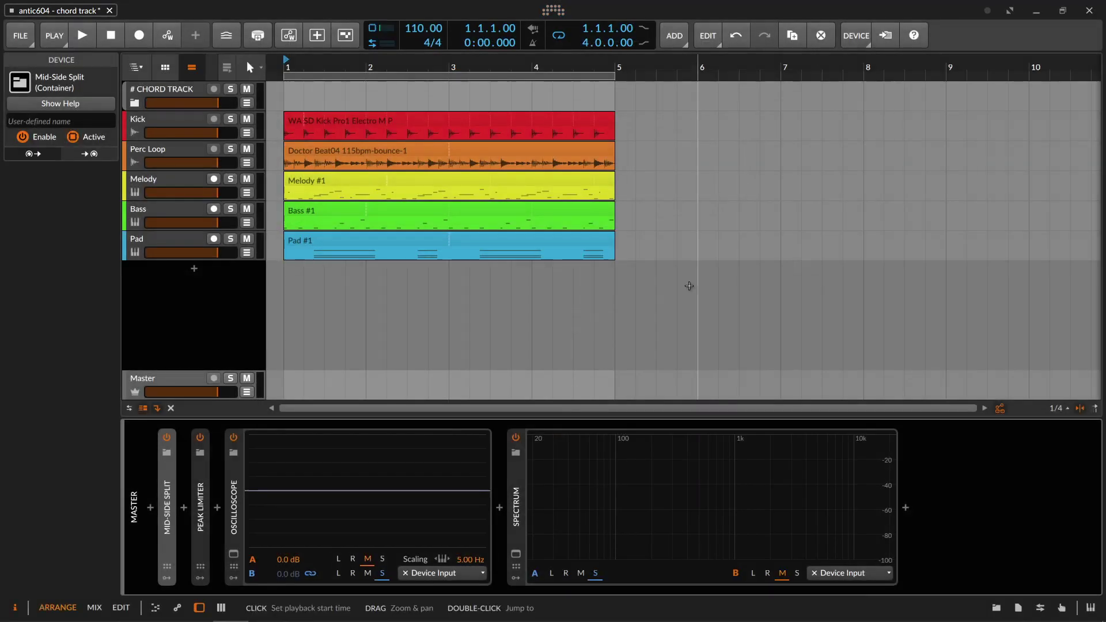
{"action": "left_click", "coordinate": [279, 316]}
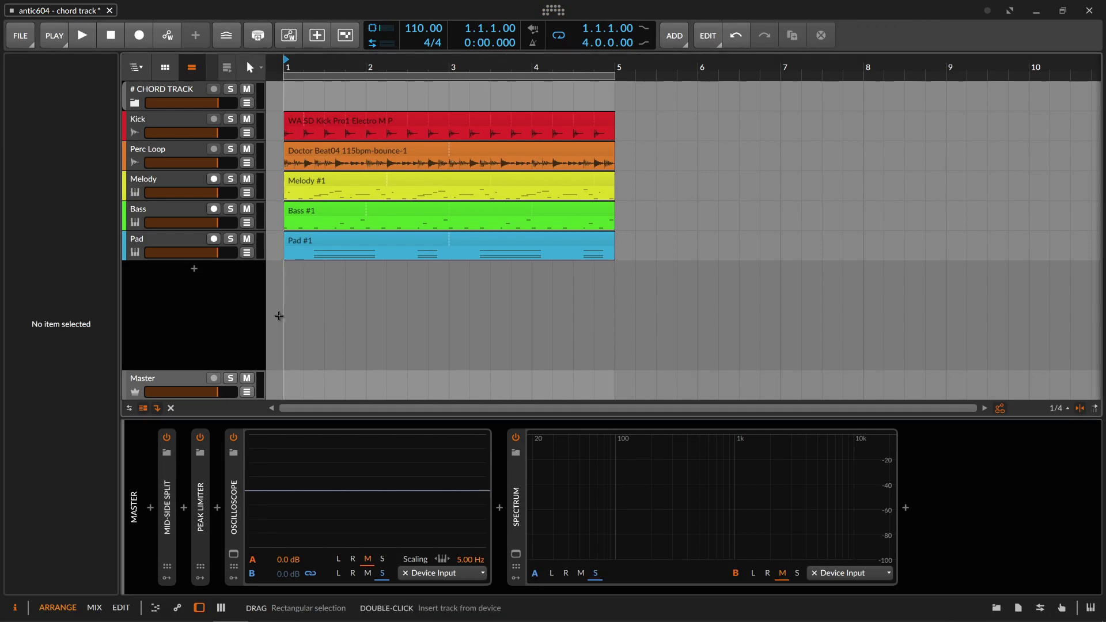
Open the Pad #1, Bass #1 and Melody #1 clips' notes in the note editor.
{"action": "left_click", "coordinate": [321, 246]}
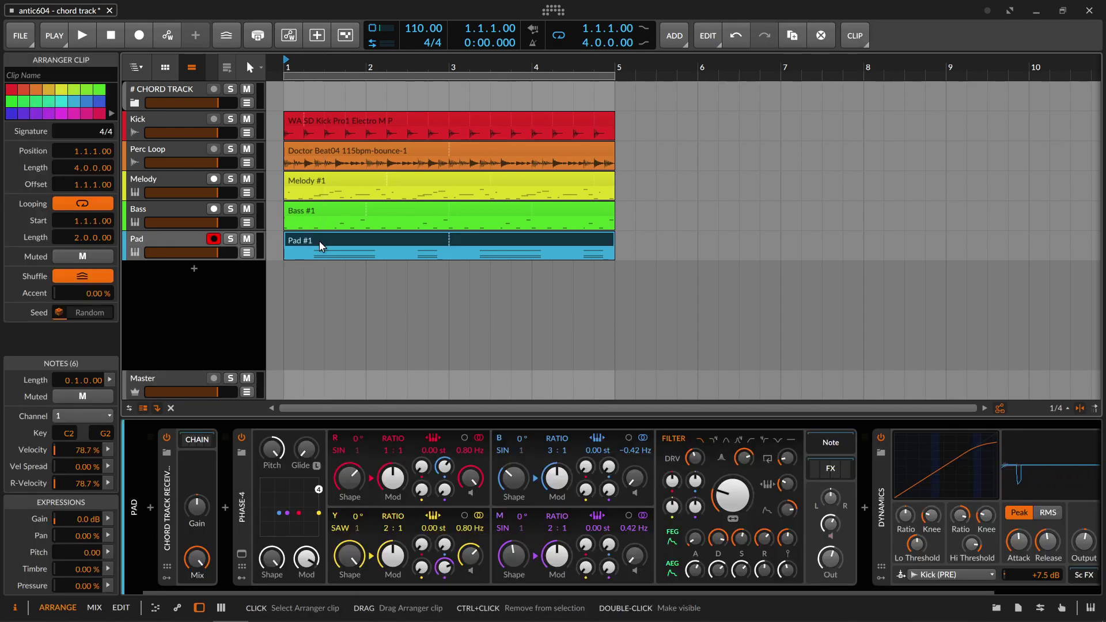
{"action": "double_click", "coordinate": [321, 246]}
{"action": "left_click", "coordinate": [333, 218]}
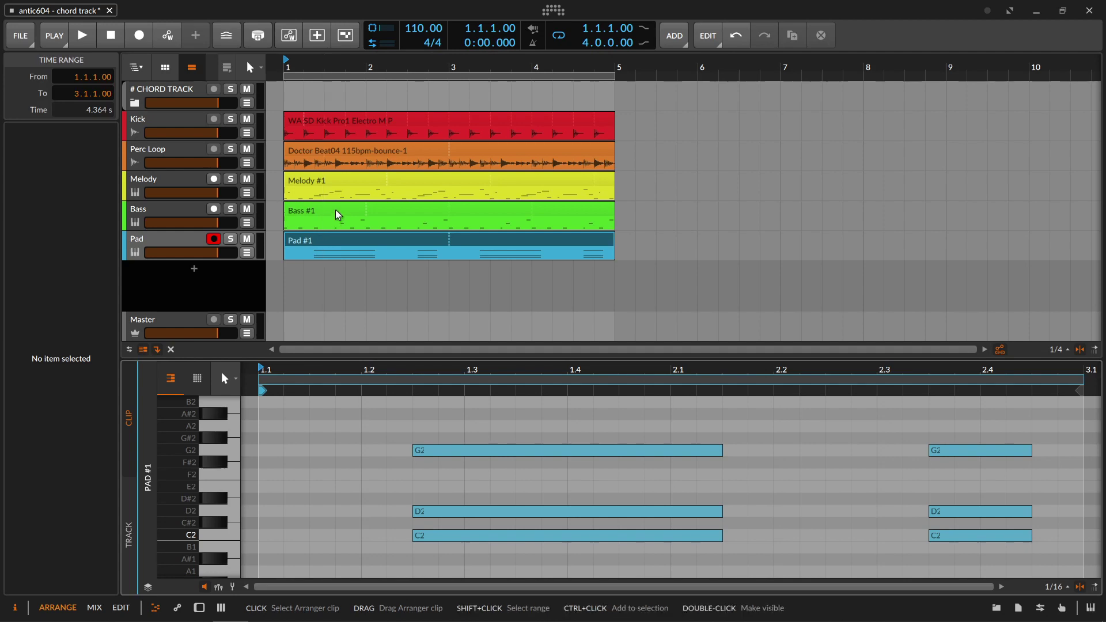
{"action": "left_click", "coordinate": [333, 217]}
{"action": "left_click", "coordinate": [333, 217]}
{"action": "left_click", "coordinate": [331, 184]}
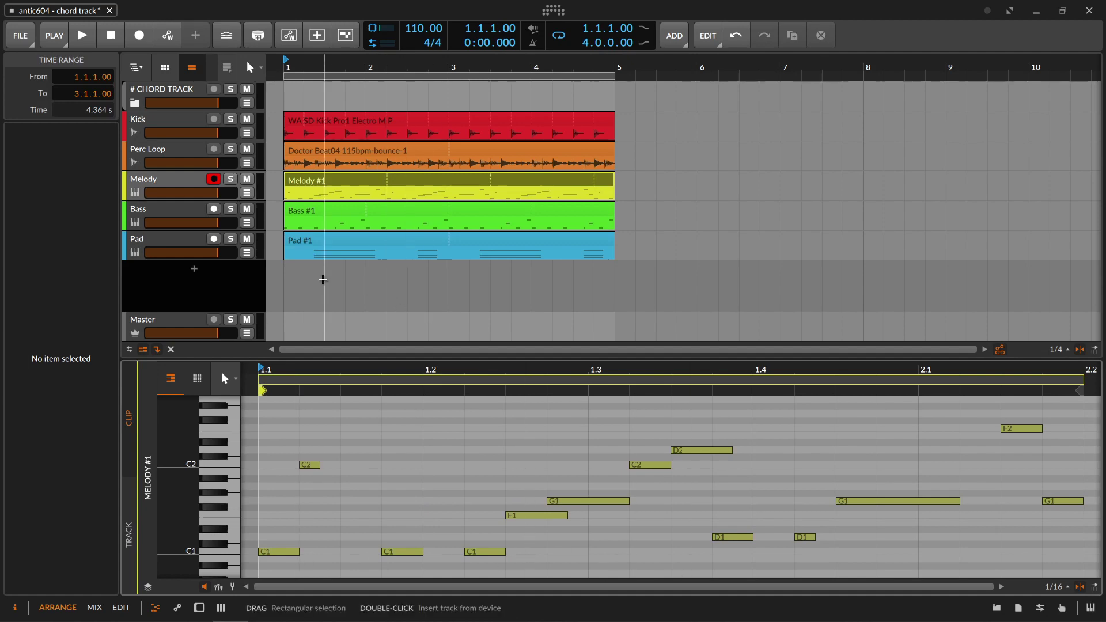
Play the project briefly, stop, and return the playhead to the start.
{"action": "left_click", "coordinate": [282, 278]}
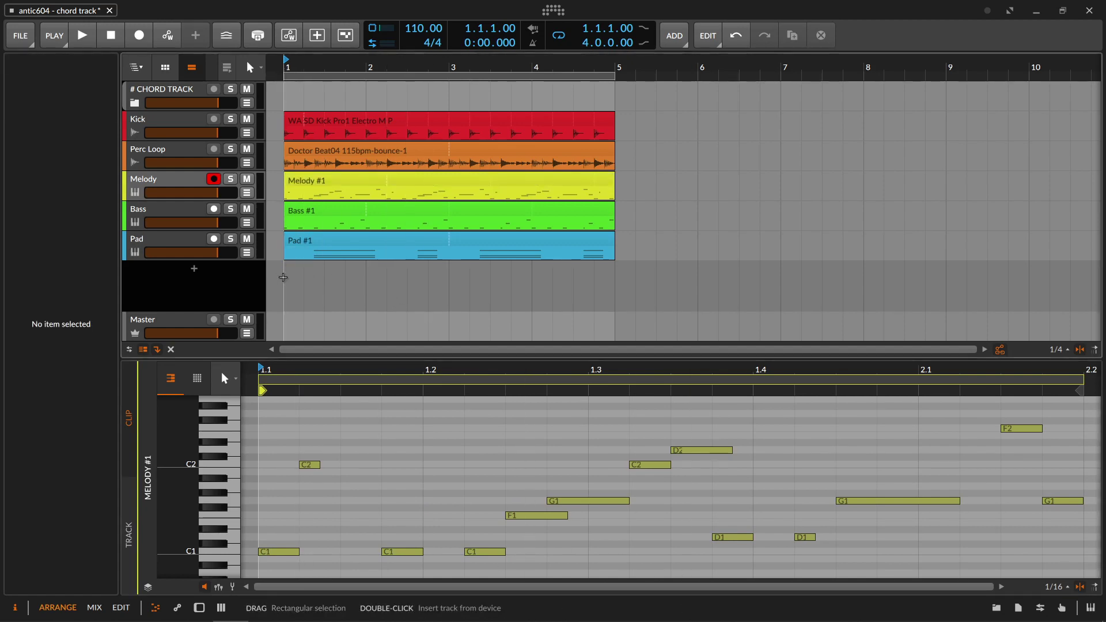
{"action": "key", "text": "space"}
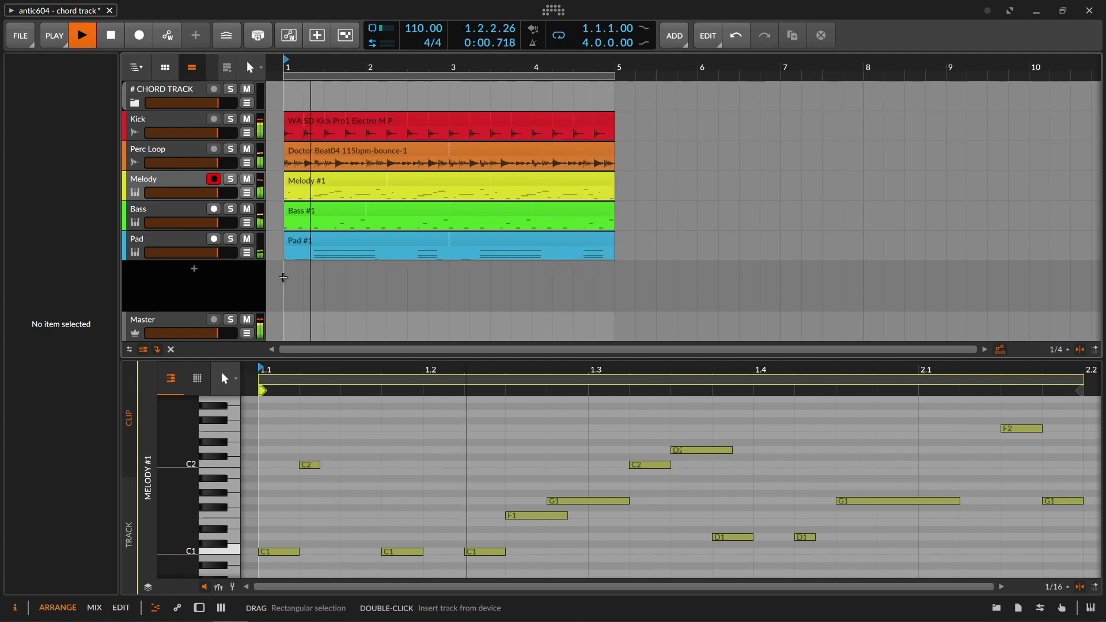
{"action": "key", "text": "space"}
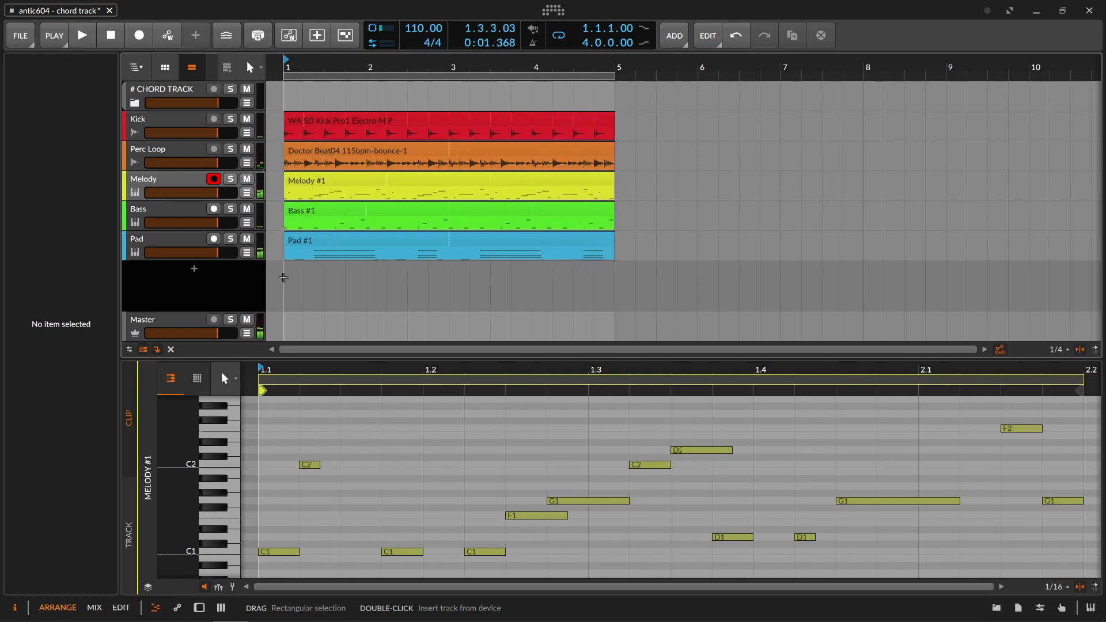
{"action": "left_click", "coordinate": [111, 35]}
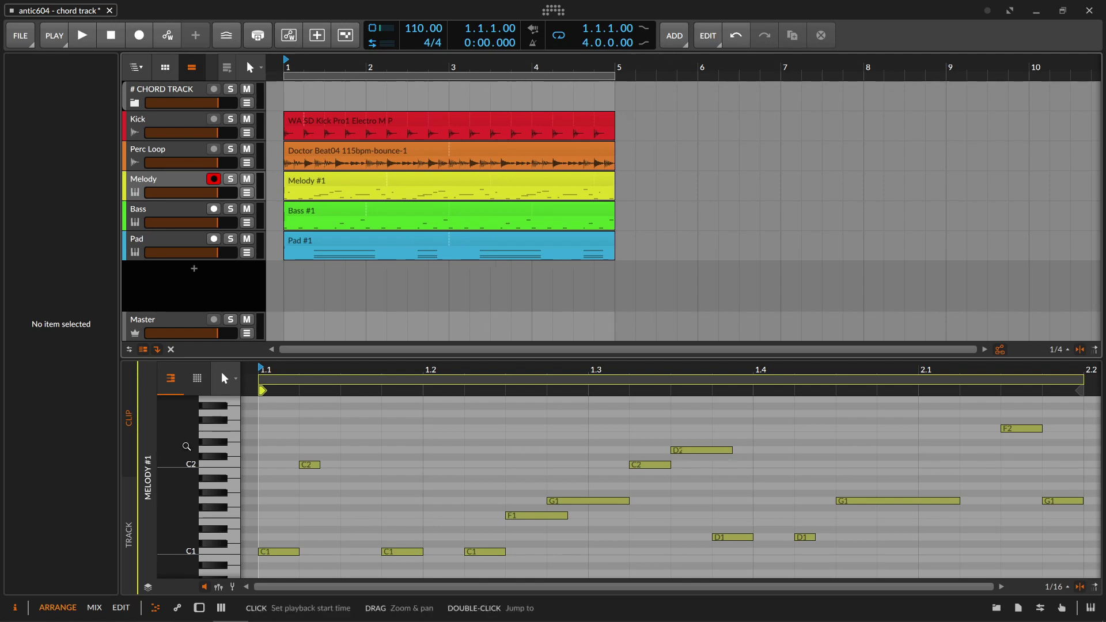
Show the Melody track's device chain and decrease the GUI scaling.
{"action": "key", "text": "d"}
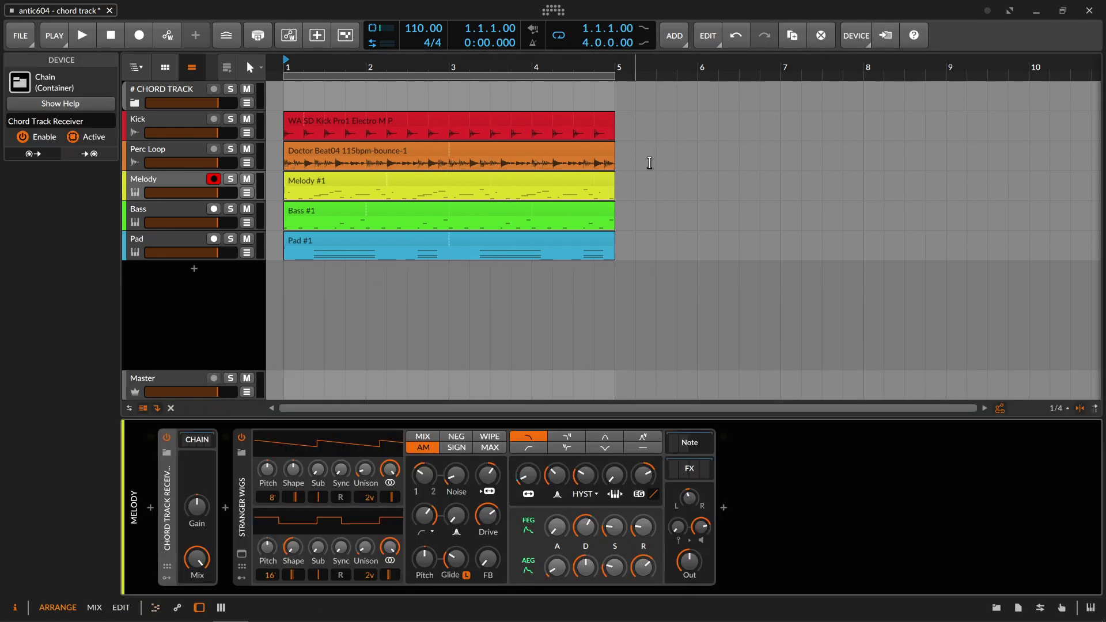
{"action": "right_click", "coordinate": [699, 10]}
{"action": "left_click", "coordinate": [716, 40]}
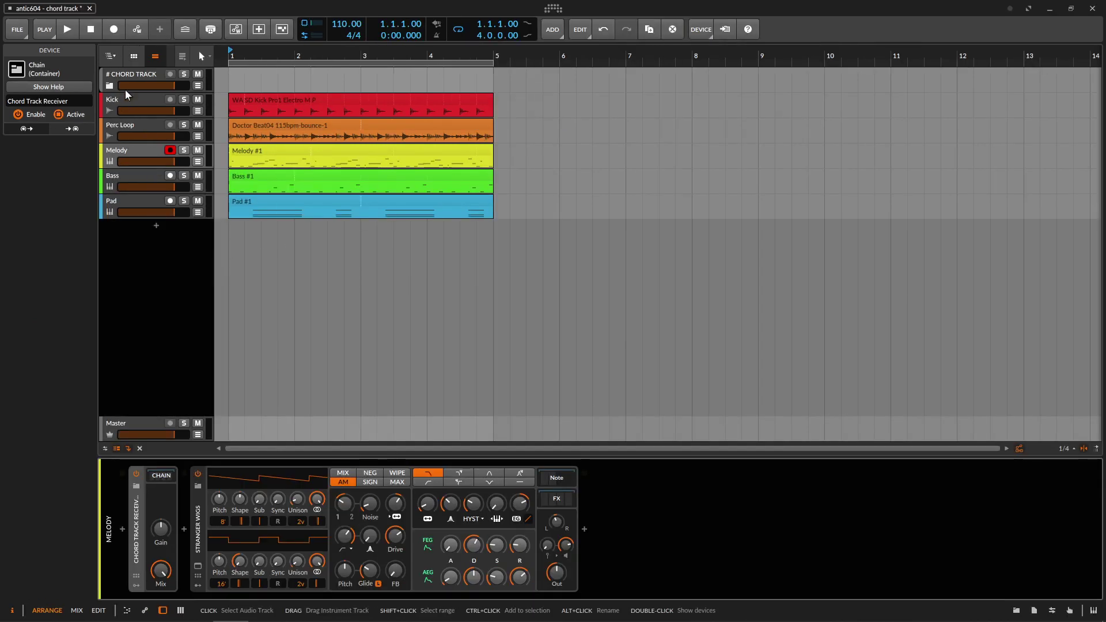
Expand the CHORD TRACK group and widen the clip launcher to show Scenes 1–12.
{"action": "left_click", "coordinate": [111, 81]}
{"action": "left_click", "coordinate": [109, 86]}
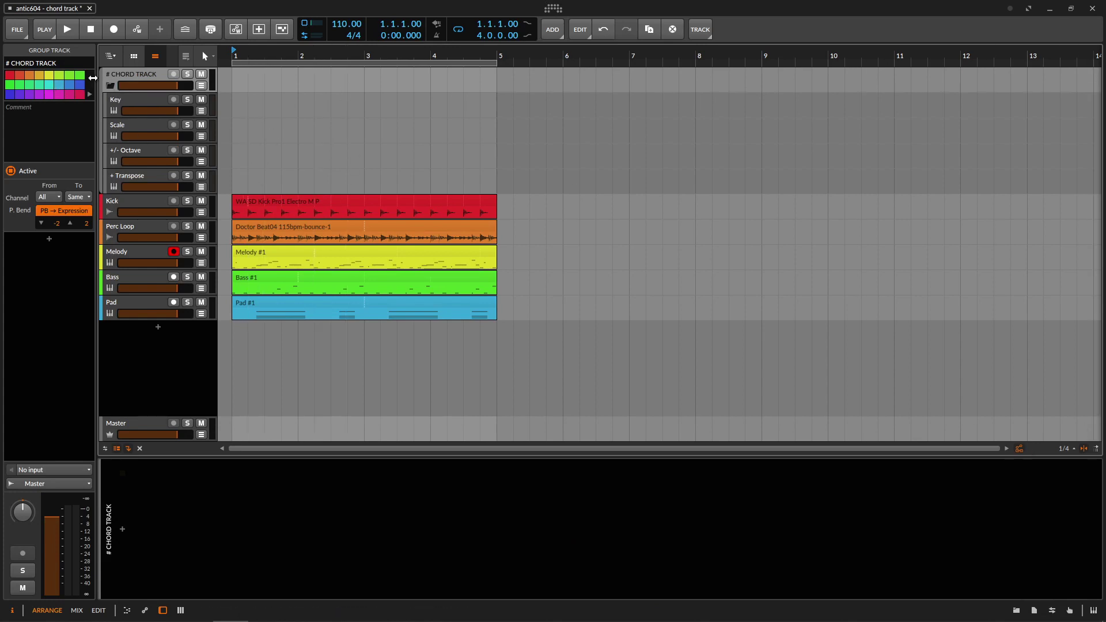
{"action": "left_click", "coordinate": [134, 56]}
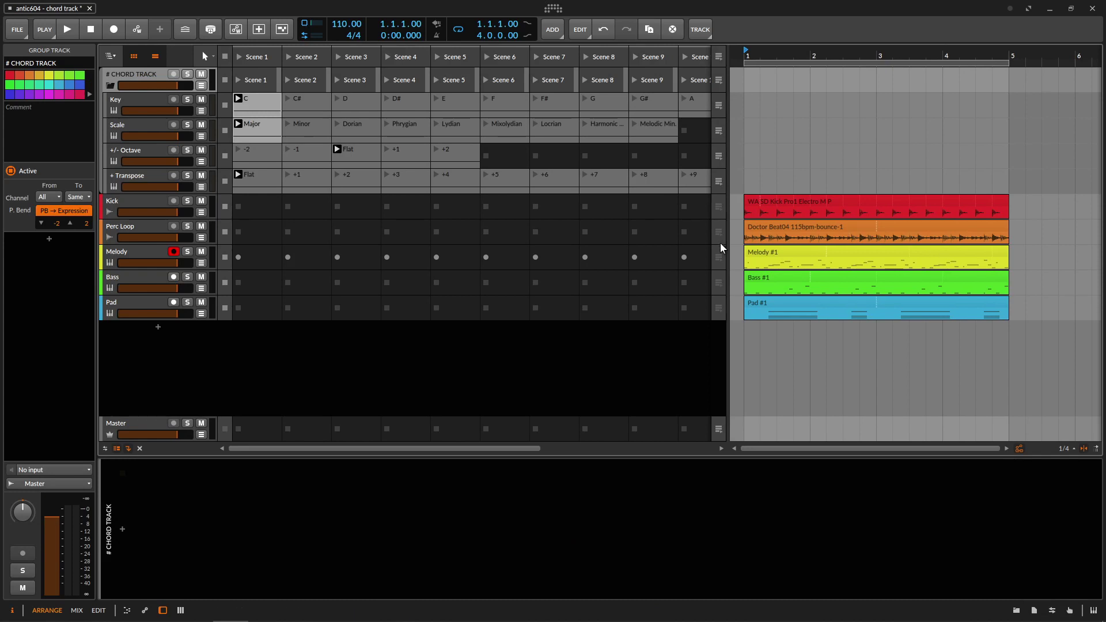
{"action": "left_click_drag", "start_coordinate": [727, 248], "coordinate": [846, 256]}
{"action": "scroll", "coordinate": [866, 196], "scroll_direction": "down", "scroll_amount": 1}
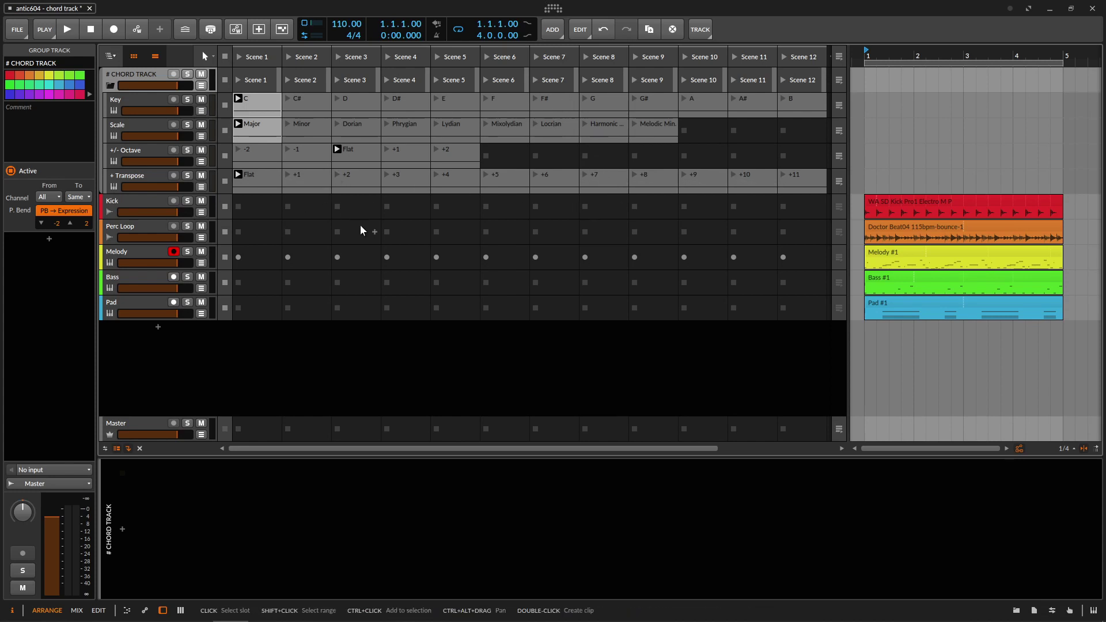
Play from Key C with Flat Octave and Transpose, then launch D Lydian.
{"action": "left_click", "coordinate": [266, 97]}
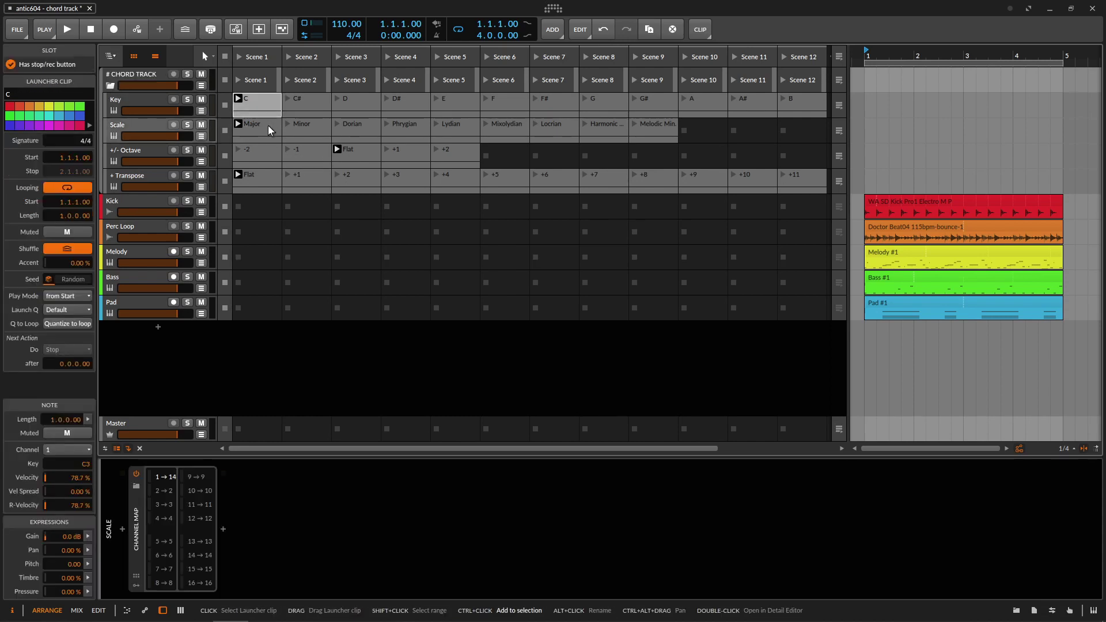
{"action": "left_click", "coordinate": [365, 151]}
{"action": "left_click", "coordinate": [262, 175], "text": "ctrl"}
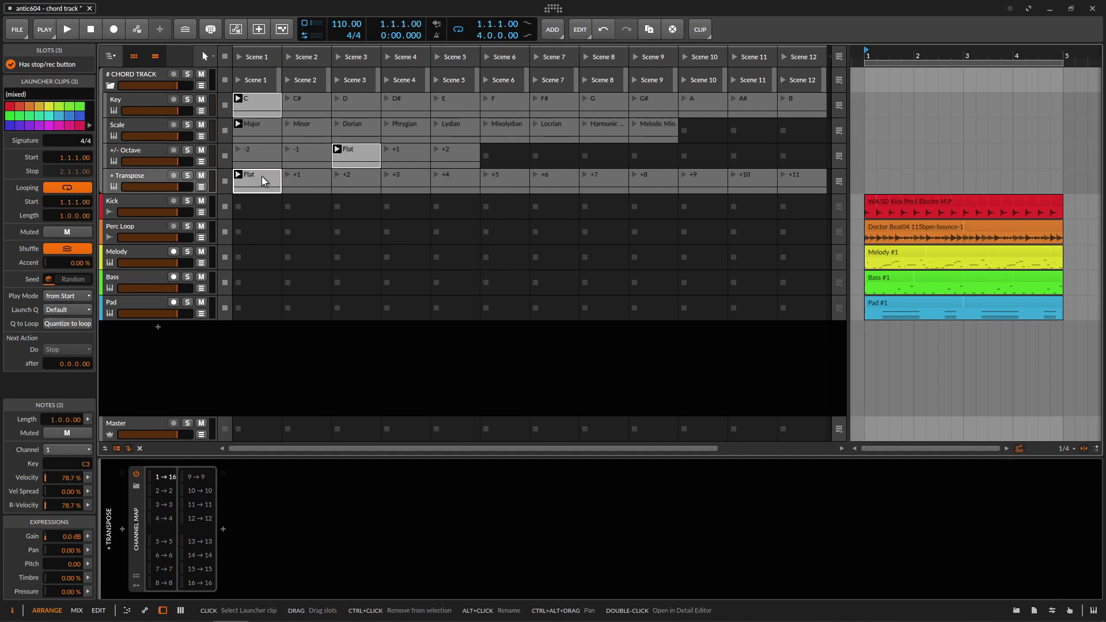
{"action": "key", "text": "space"}
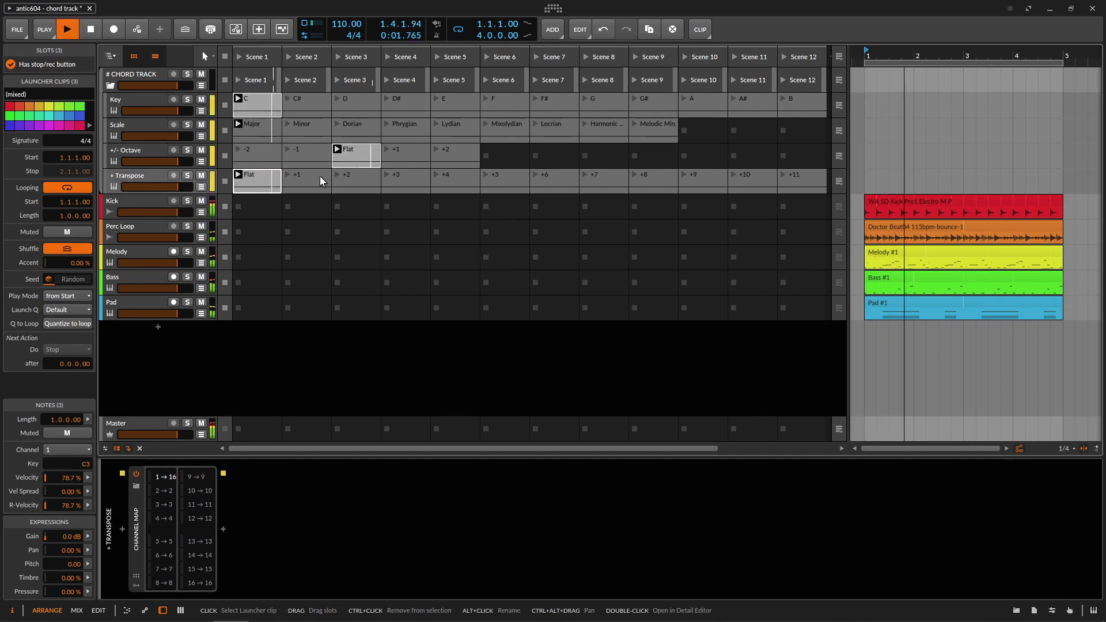
{"action": "left_click", "coordinate": [361, 99]}
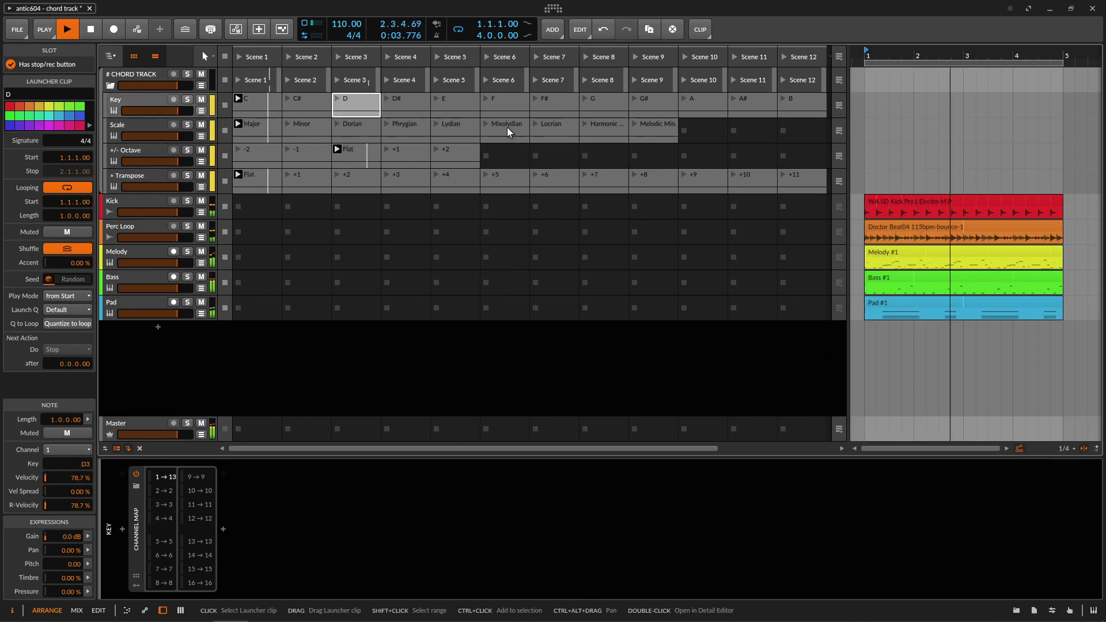
{"action": "left_click", "coordinate": [460, 135], "text": "ctrl"}
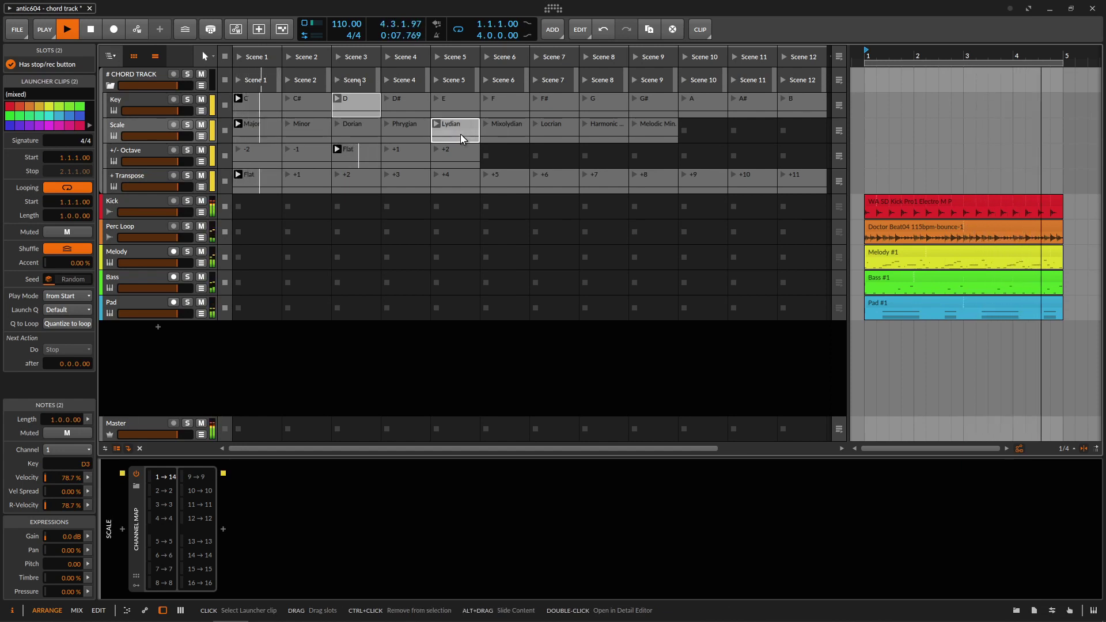
{"action": "key", "text": "Return"}
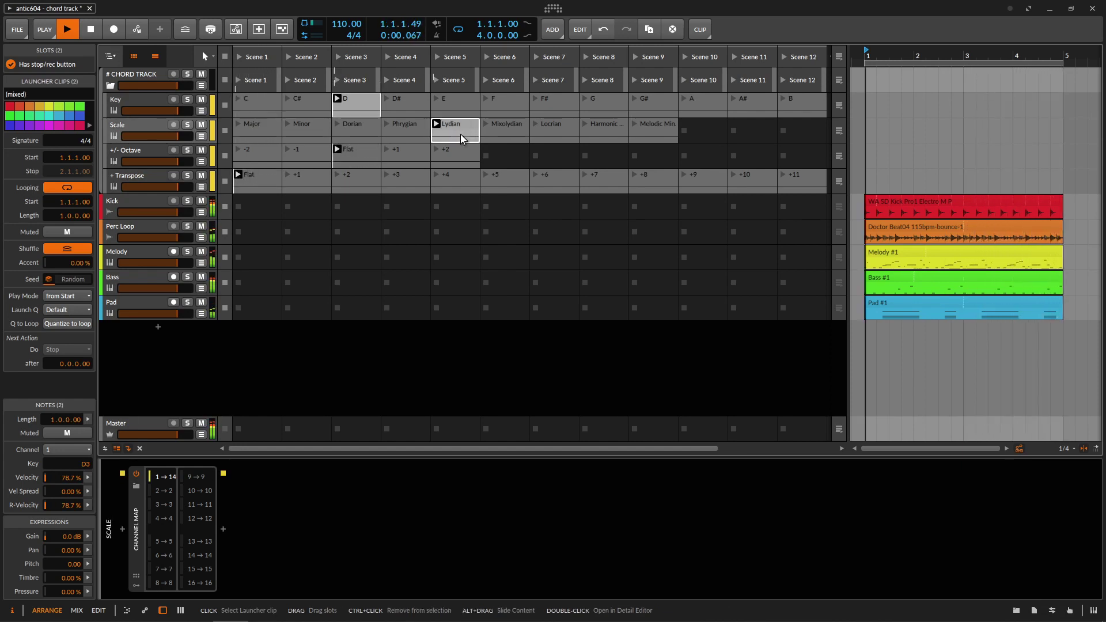
Launch C# Phrygian, then return to C Major and stop playback.
{"action": "left_click", "coordinate": [302, 103]}
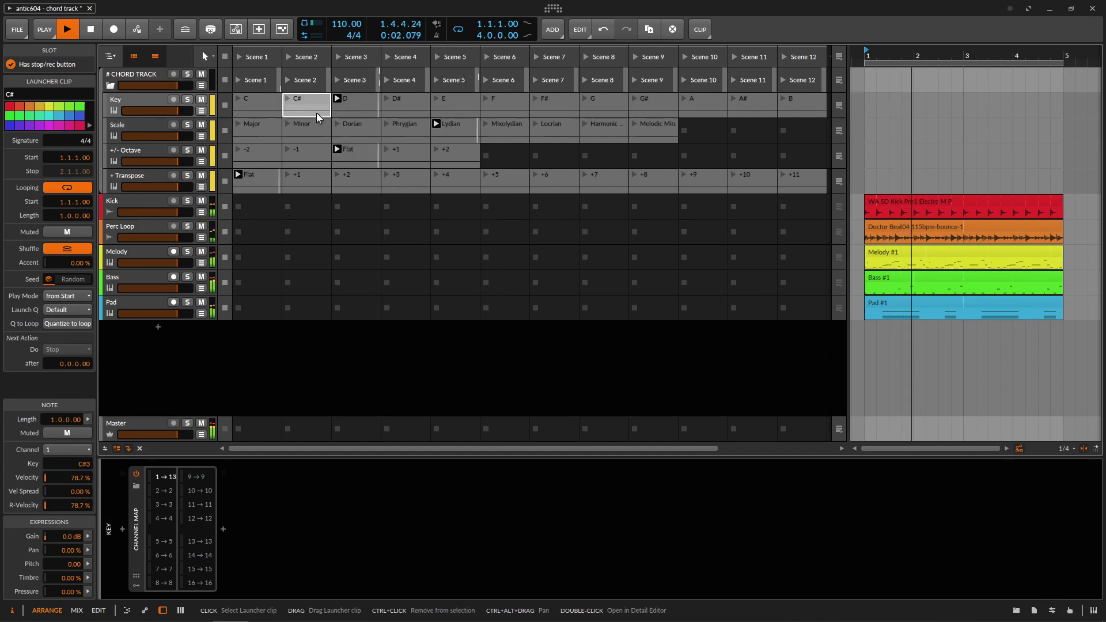
{"action": "left_click", "coordinate": [405, 129], "text": "ctrl"}
{"action": "key", "text": "Return"}
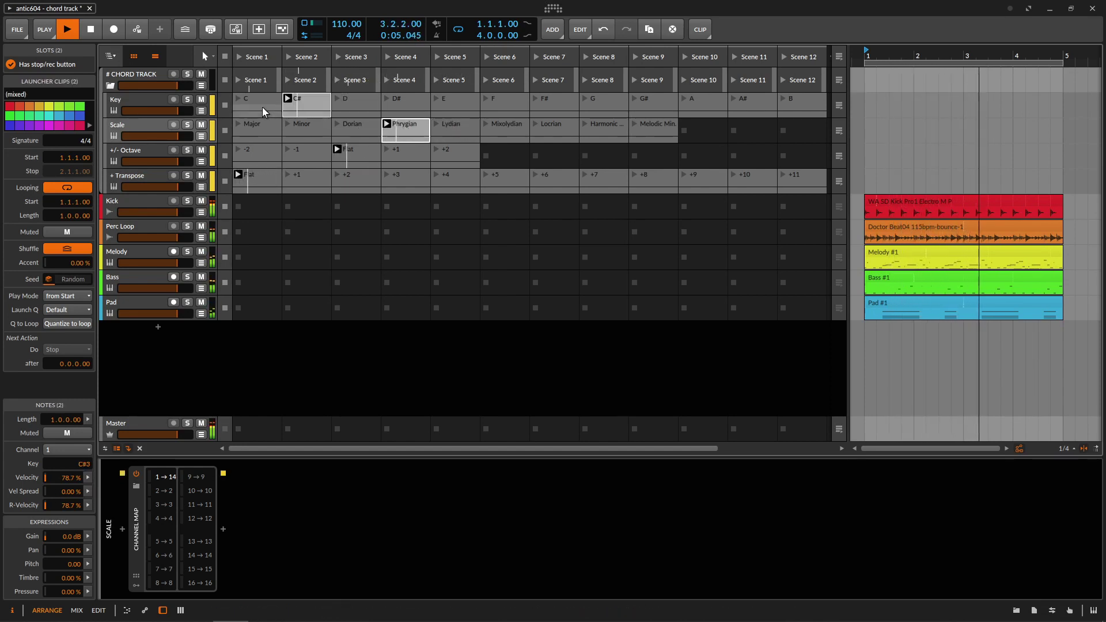
{"action": "left_click", "coordinate": [260, 105]}
{"action": "left_click", "coordinate": [265, 128], "text": "ctrl"}
{"action": "key", "text": "Return"}
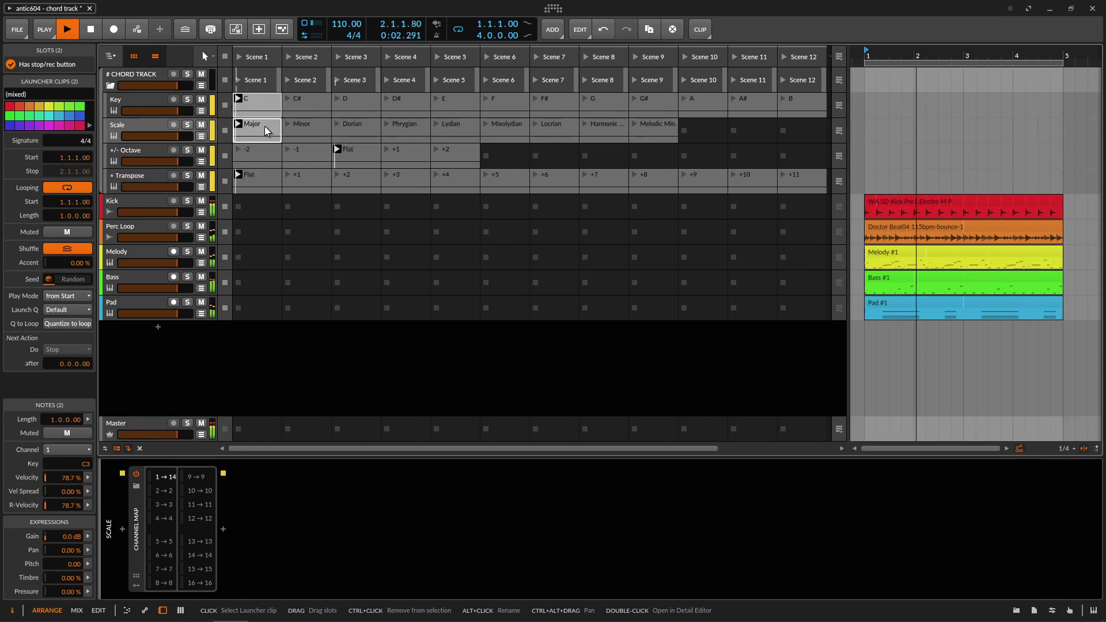
{"action": "key", "text": "space"}
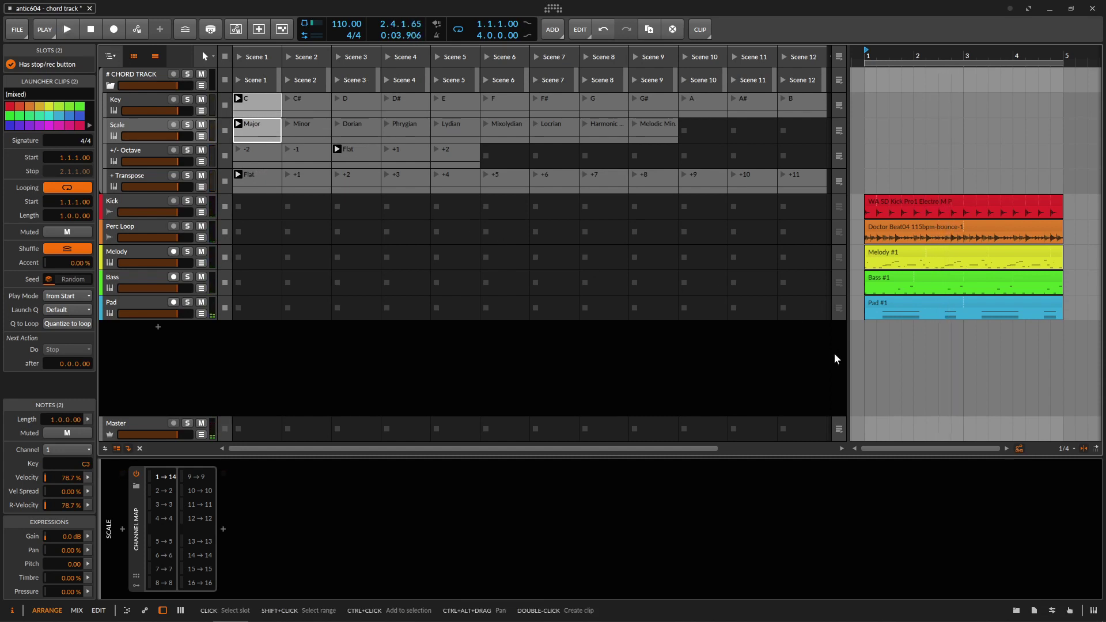
Duplicate the five arrangement clips into bars 5–9 and extend the loop to bar 9.
{"action": "left_click_drag", "start_coordinate": [848, 349], "coordinate": [632, 349]}
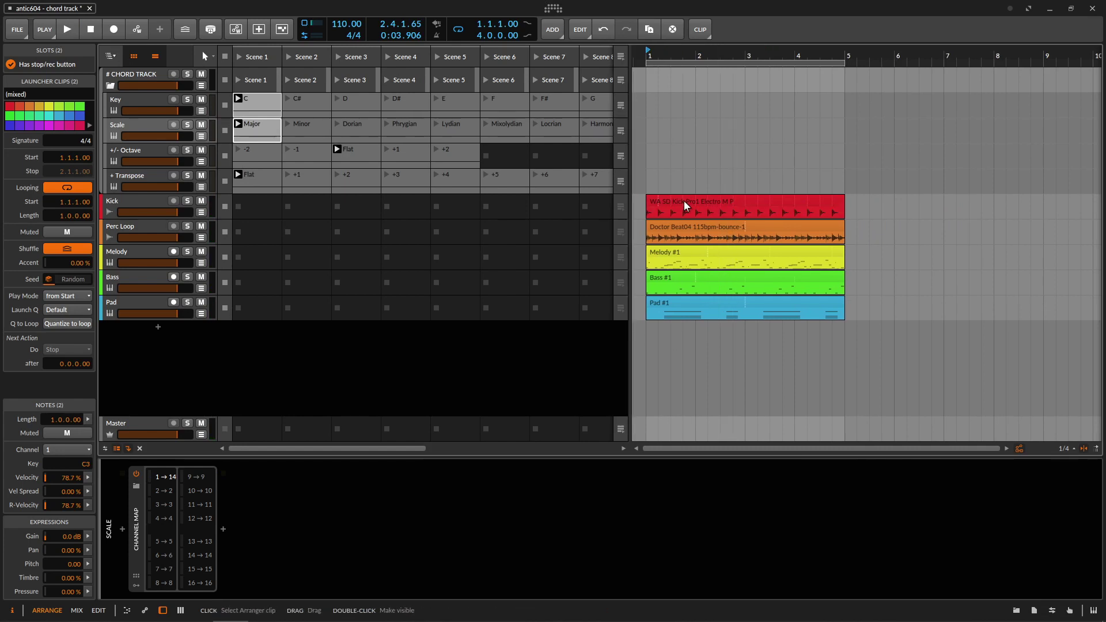
{"action": "left_click_drag", "start_coordinate": [855, 200], "coordinate": [722, 299]}
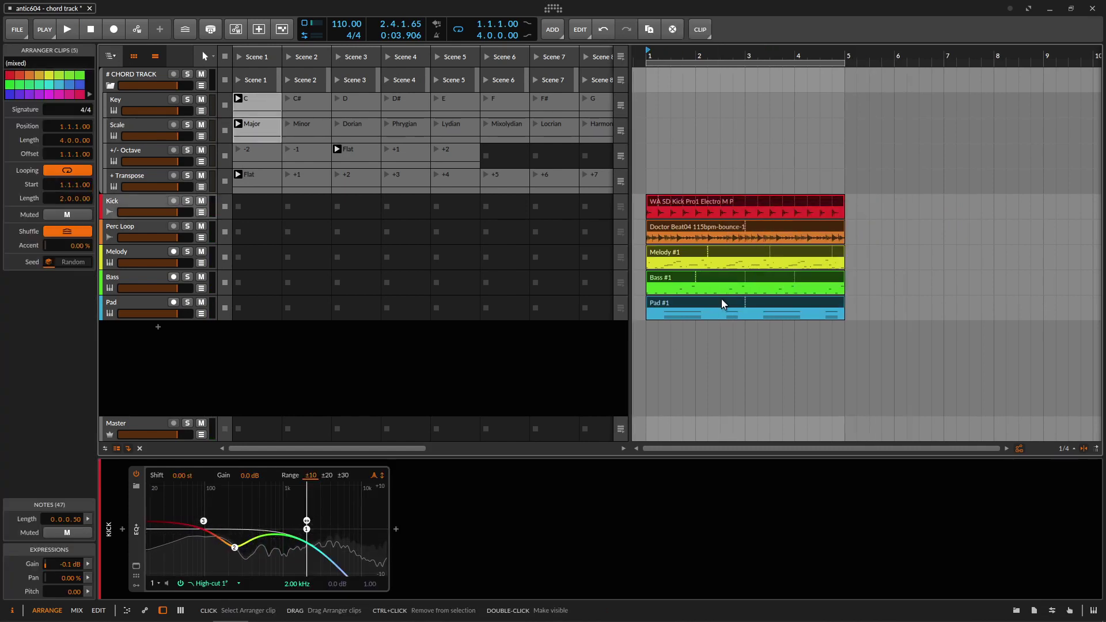
{"action": "key", "text": "ctrl+d"}
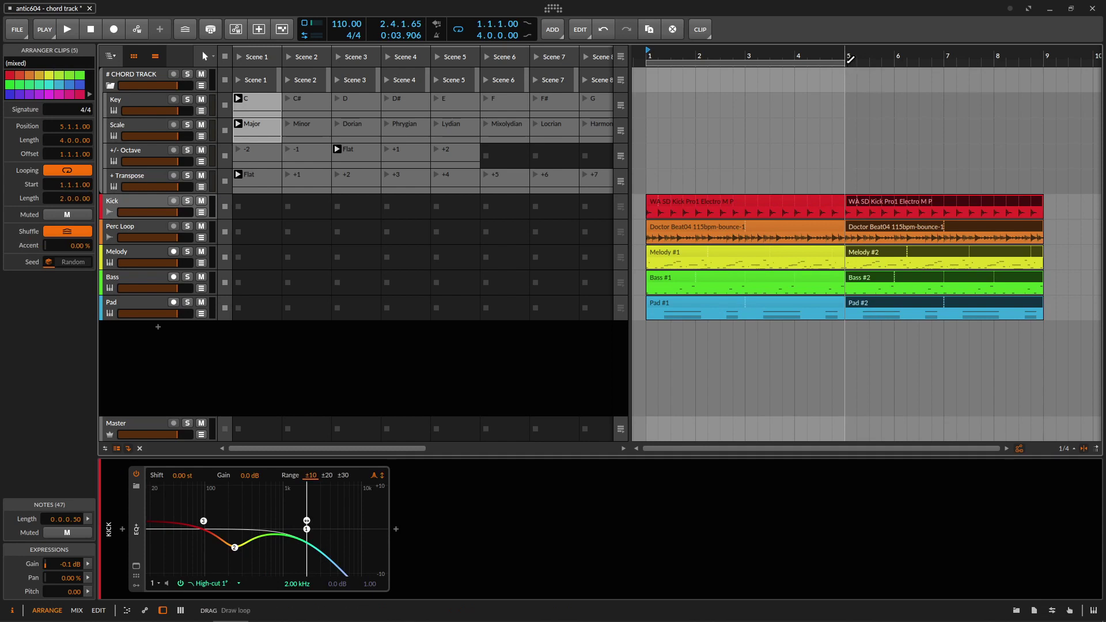
{"action": "left_click_drag", "start_coordinate": [850, 59], "coordinate": [1043, 59]}
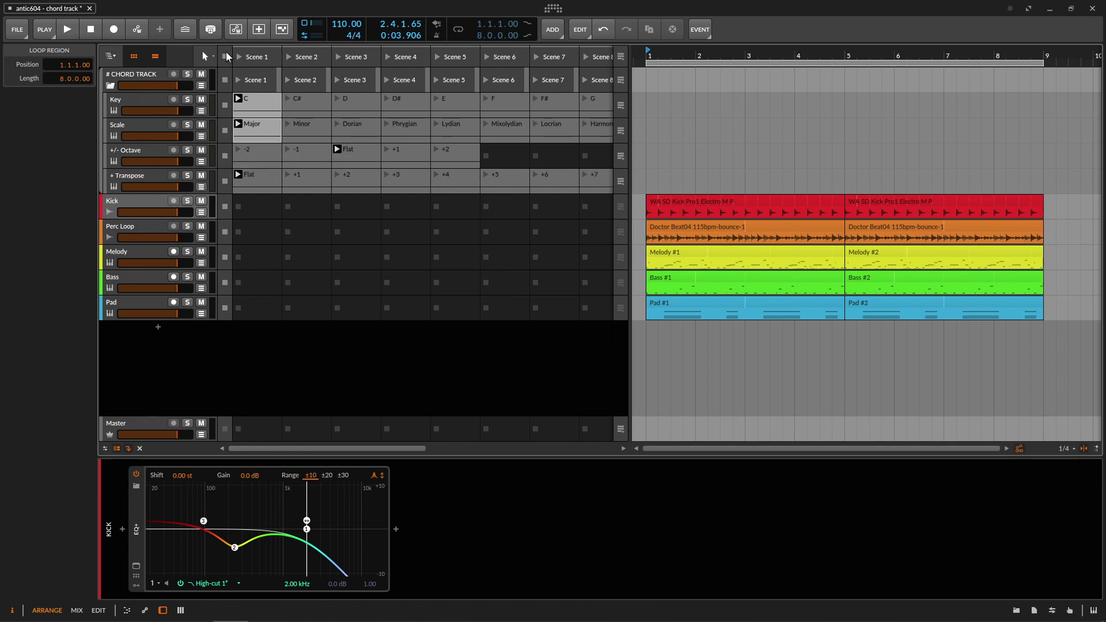
Start arrangement recording from C Major with Flat Octave and Flat Transpose.
{"action": "left_click", "coordinate": [251, 126]}
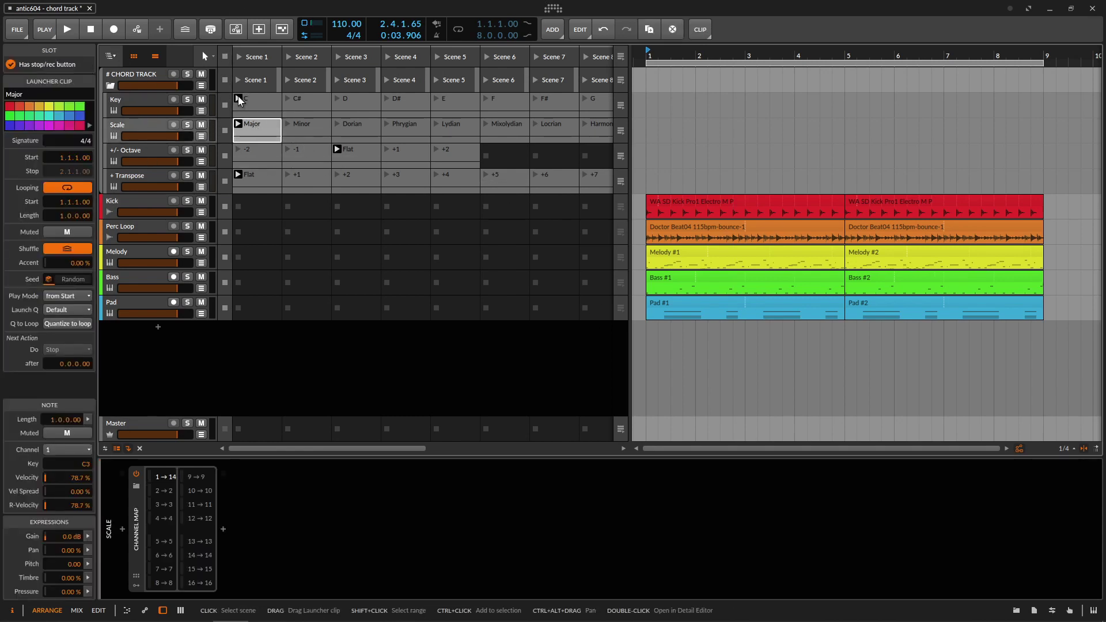
{"action": "left_click", "coordinate": [243, 99], "text": "ctrl"}
{"action": "left_click", "coordinate": [368, 151], "text": "ctrl"}
{"action": "left_click", "coordinate": [262, 176], "text": "ctrl"}
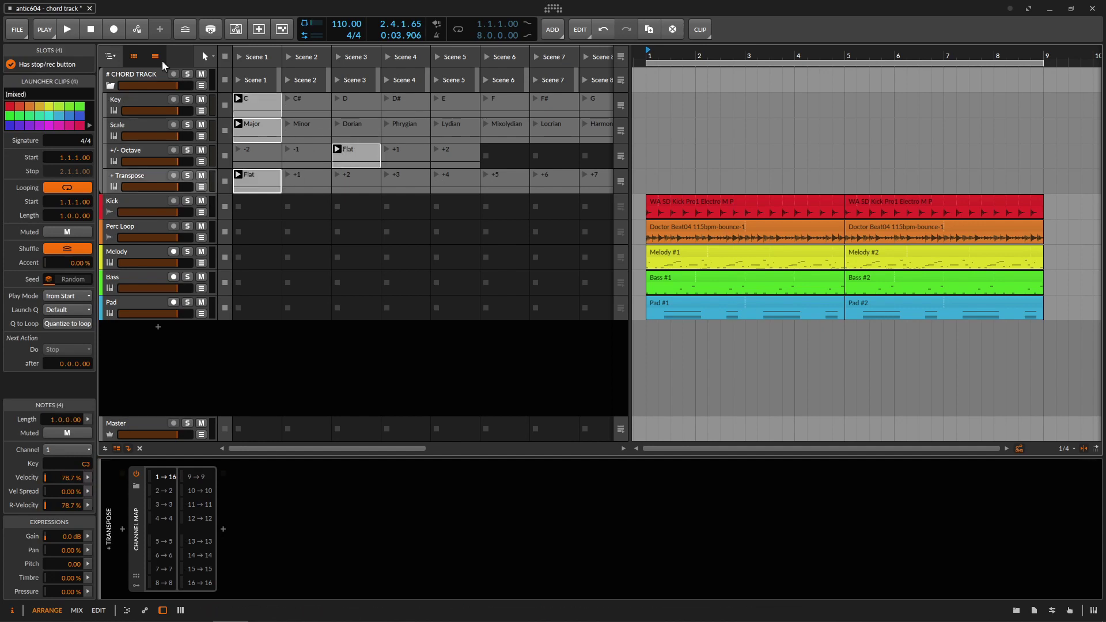
{"action": "left_click", "coordinate": [114, 30]}
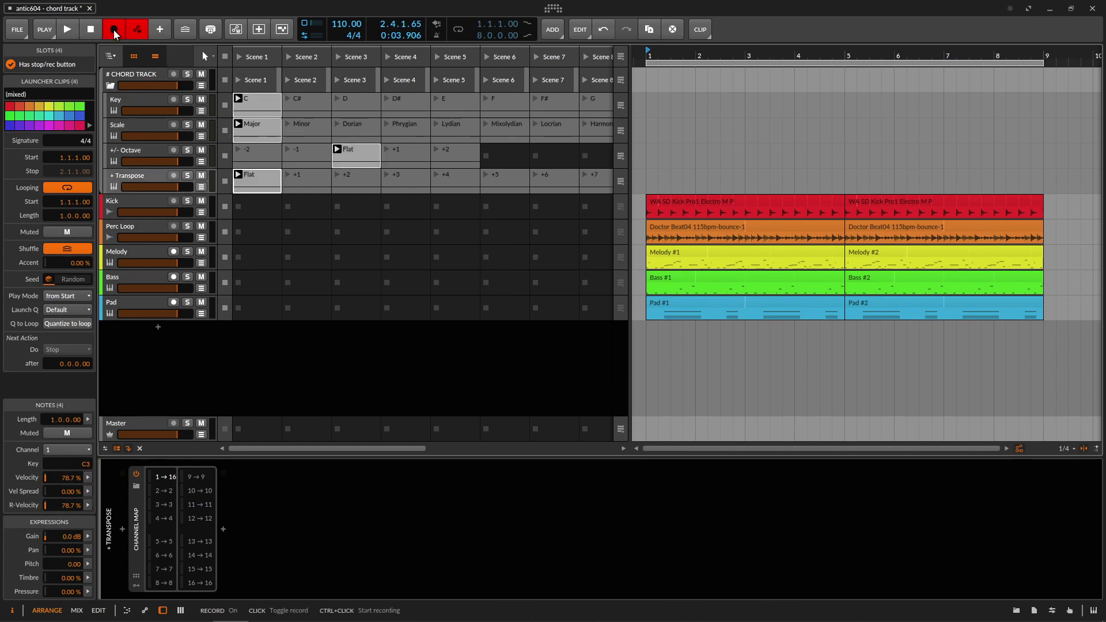
{"action": "key", "text": "space"}
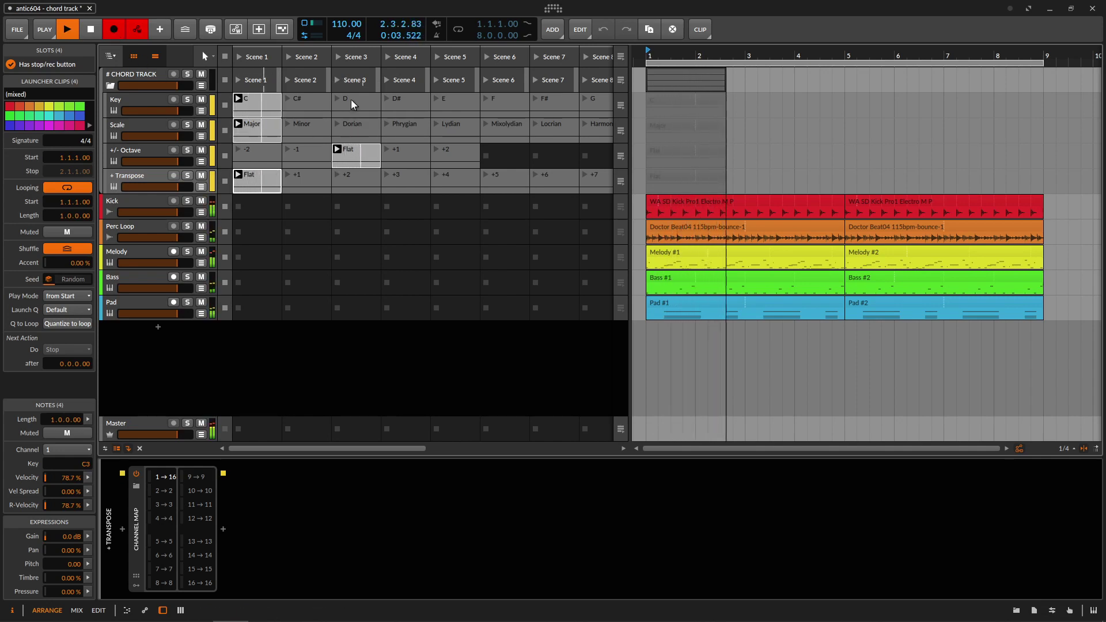
Launch D Lydian, then C# Phrygian, during the recording.
{"action": "left_click", "coordinate": [350, 99]}
{"action": "left_click", "coordinate": [466, 126], "text": "ctrl"}
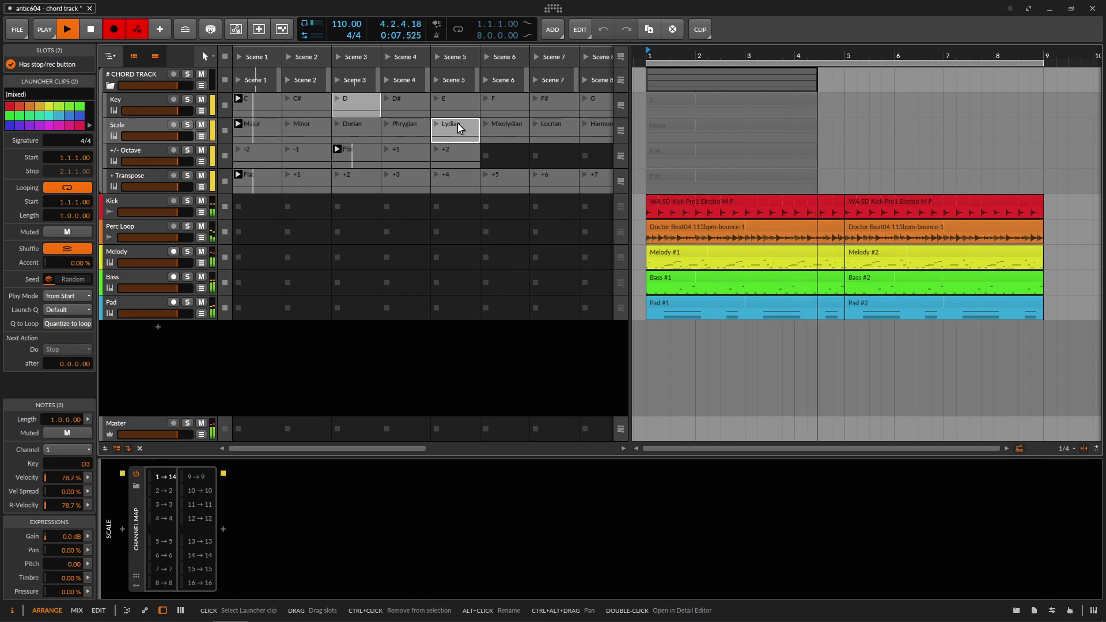
{"action": "key", "text": "Return"}
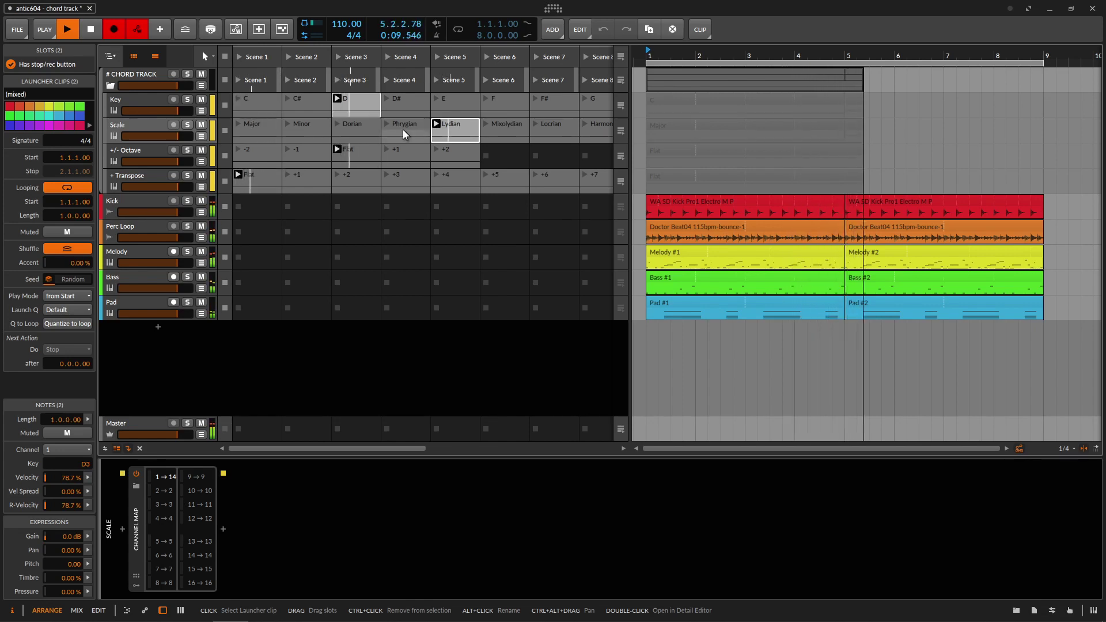
{"action": "left_click", "coordinate": [303, 98]}
{"action": "left_click", "coordinate": [405, 125], "text": "ctrl"}
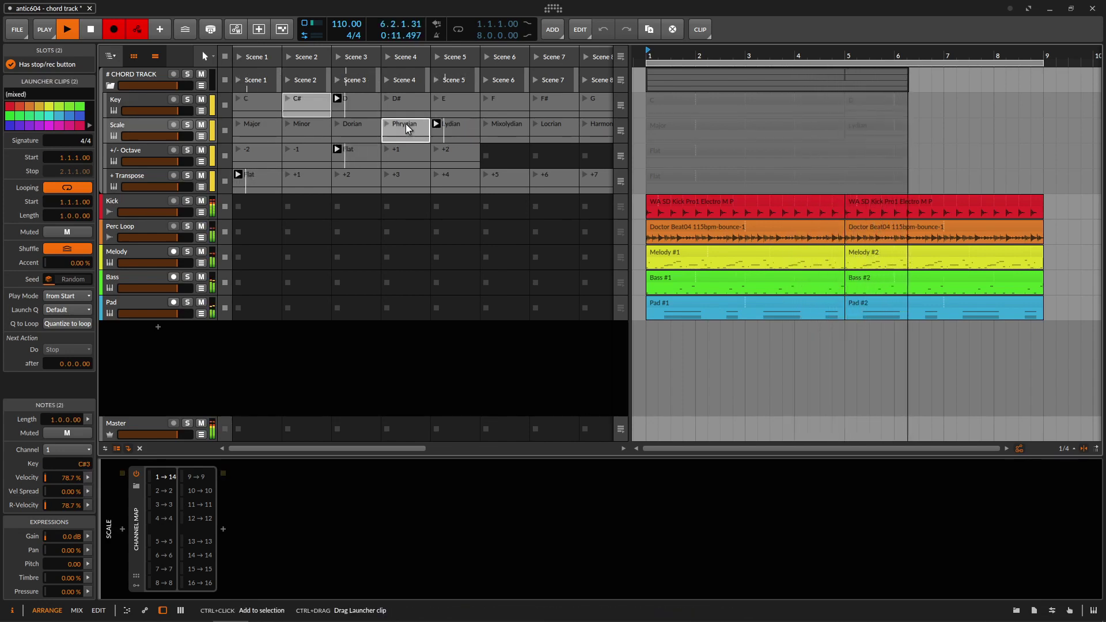
{"action": "key", "text": "Return"}
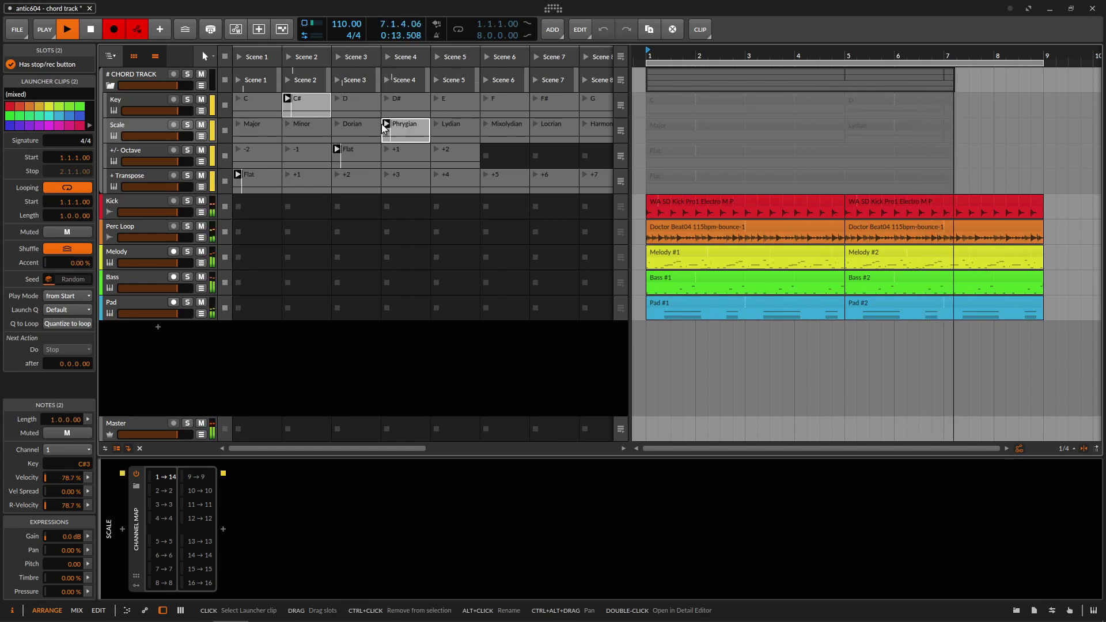
Return to C Major at bar 9, stop recording and re-enable arrangement playback.
{"action": "left_click", "coordinate": [262, 102]}
{"action": "left_click", "coordinate": [261, 127], "text": "ctrl"}
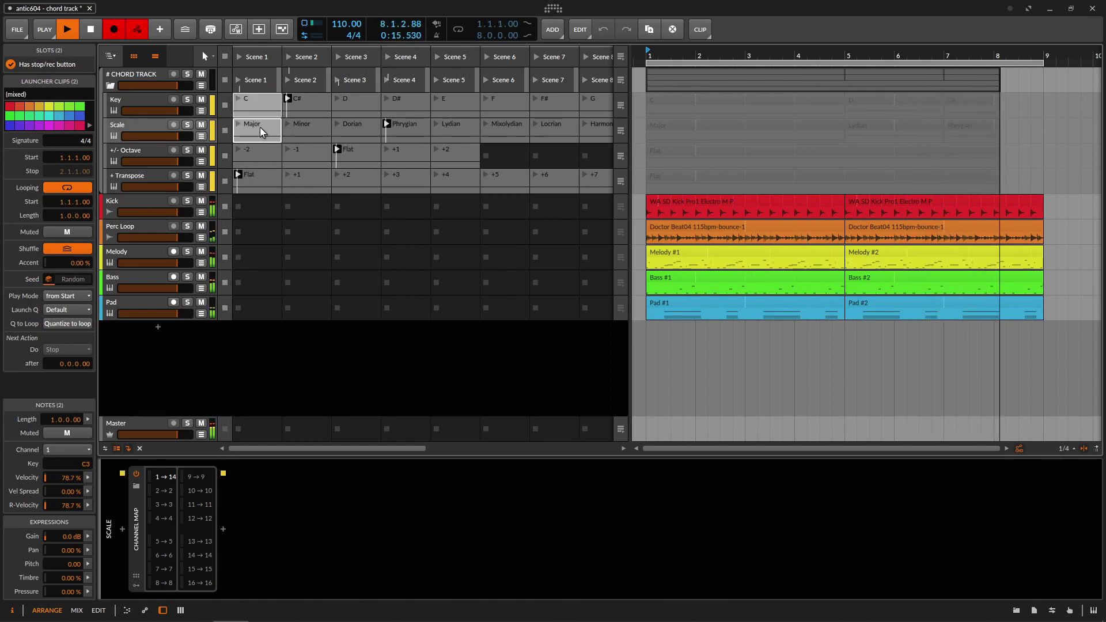
{"action": "key", "text": "Return"}
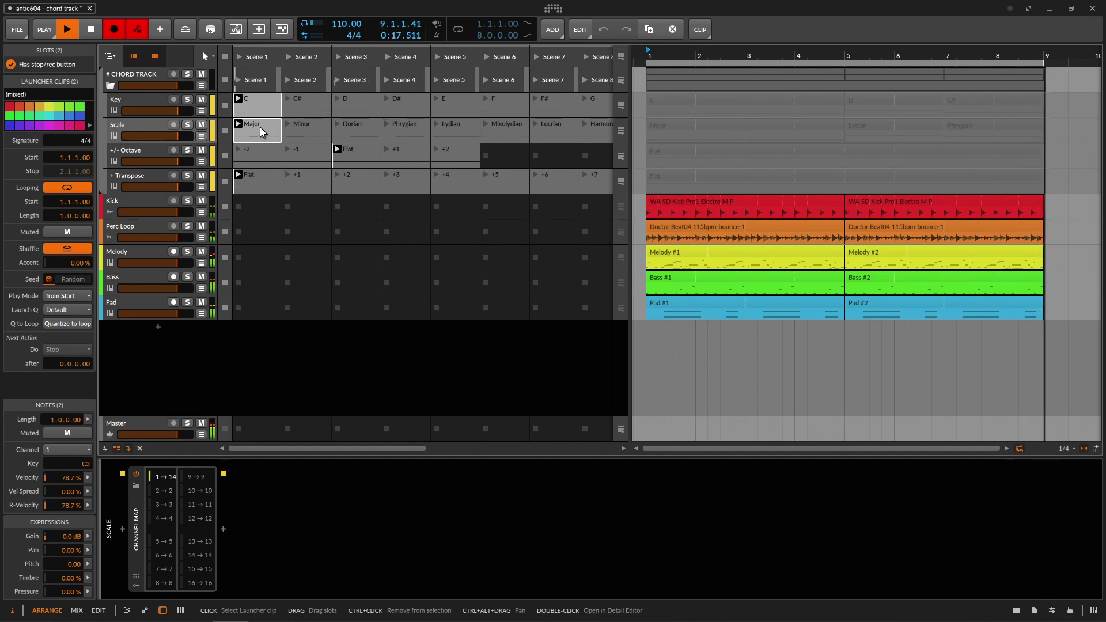
{"action": "key", "text": "space"}
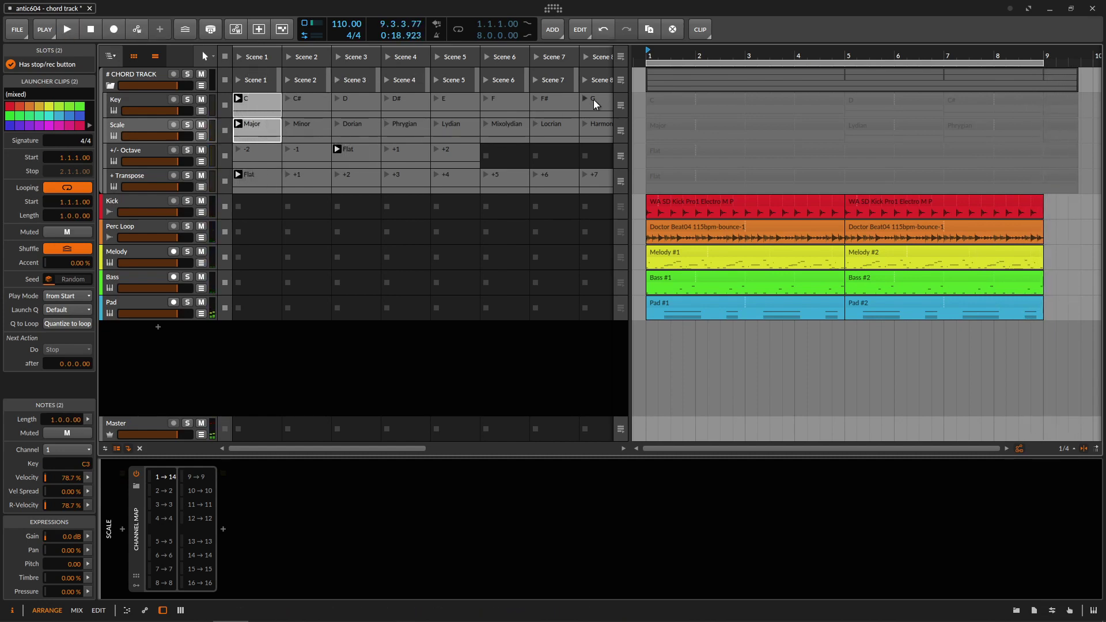
{"action": "left_click", "coordinate": [619, 59]}
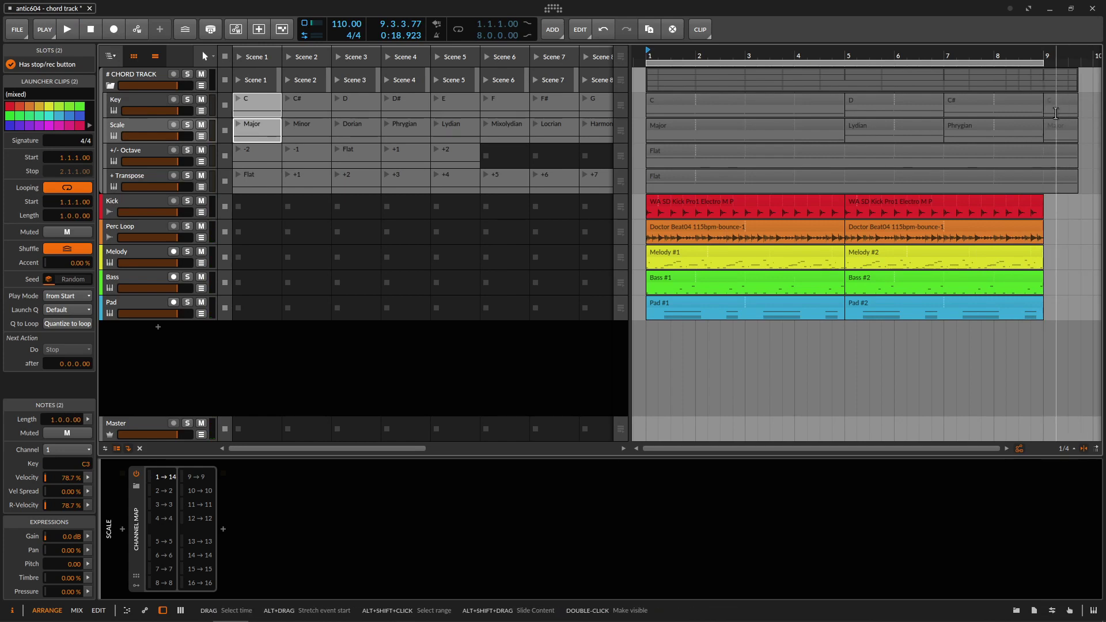
Collapse the clip launcher fully, then raise and lower the GUI scaling back.
{"action": "left_click_drag", "start_coordinate": [625, 224], "coordinate": [73, 305]}
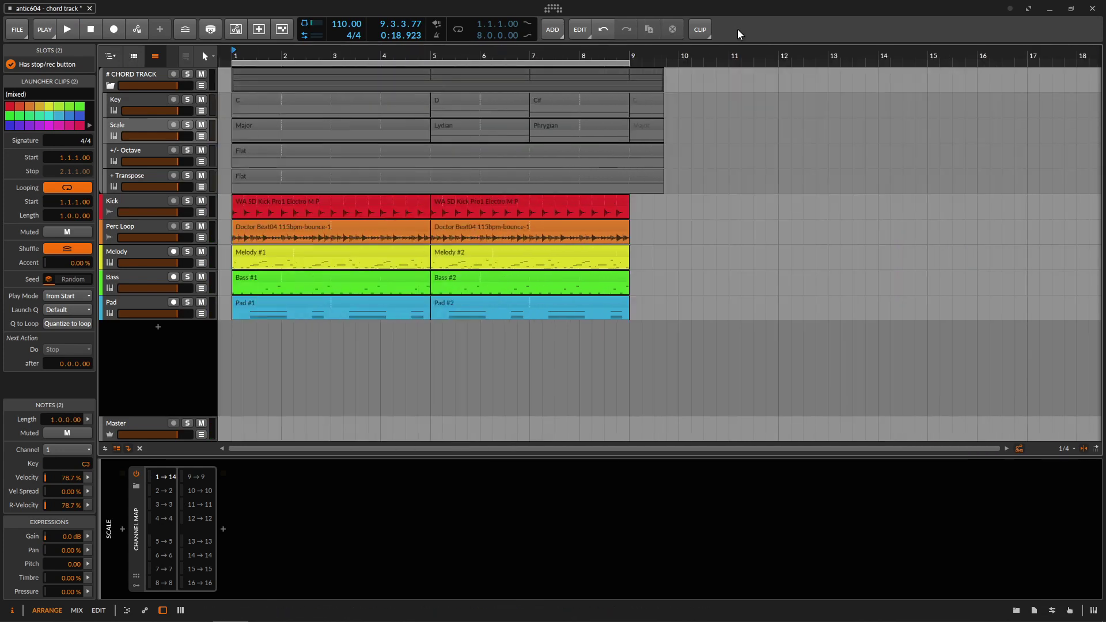
{"action": "right_click", "coordinate": [756, 16]}
{"action": "left_click", "coordinate": [759, 19]}
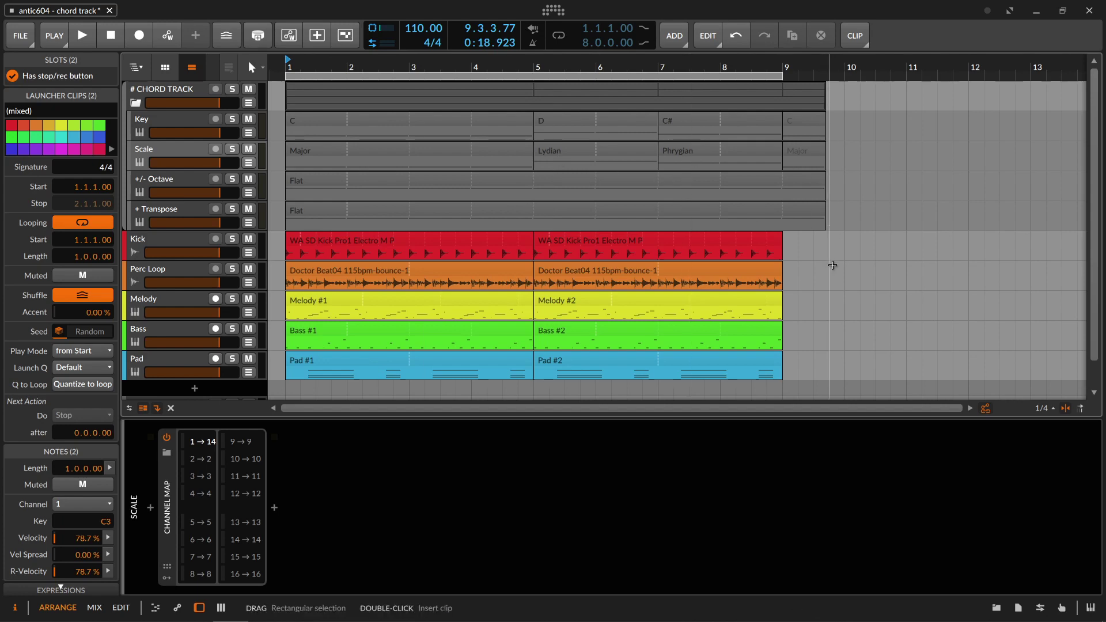
{"action": "right_click", "coordinate": [662, 15]}
{"action": "left_click", "coordinate": [680, 39]}
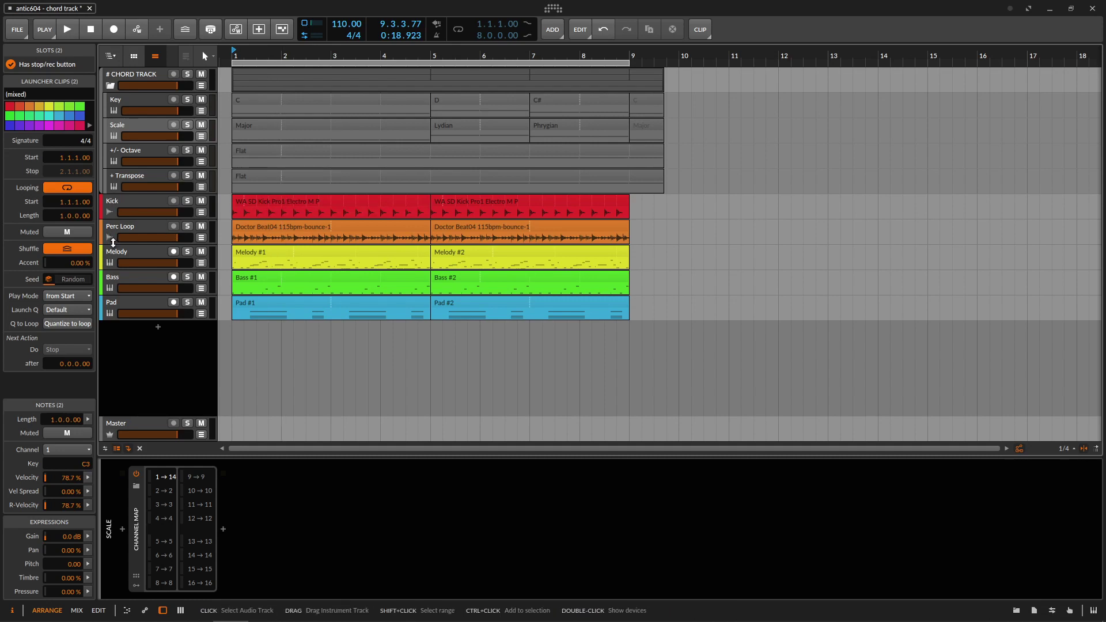
Select the Melody track and expand its Chord Track Receiver chain.
{"action": "left_click", "coordinate": [140, 205]}
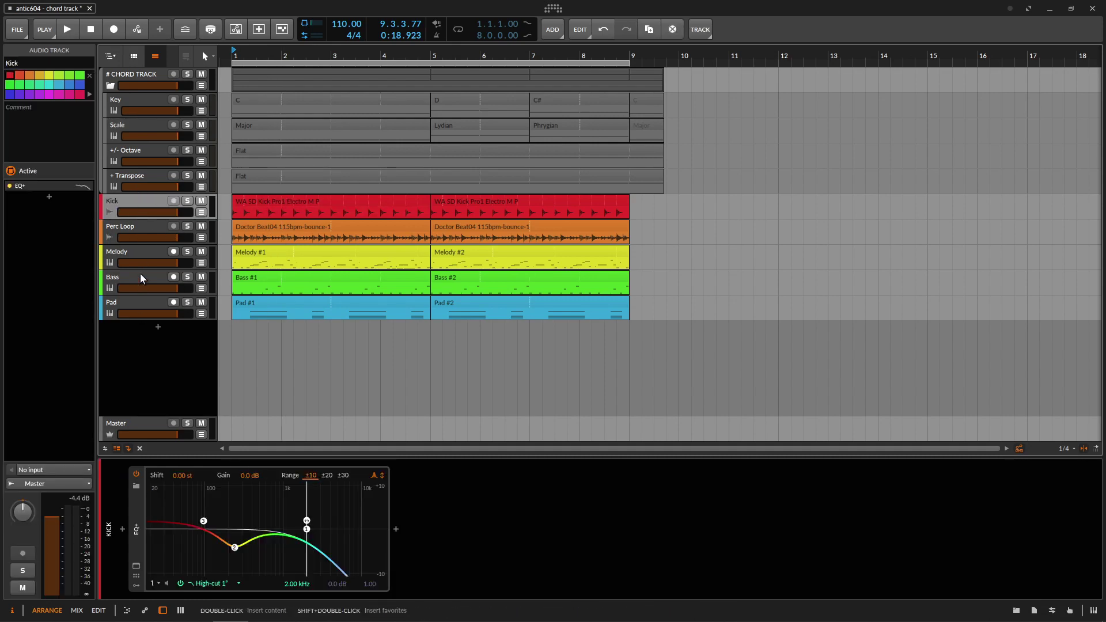
{"action": "left_click", "coordinate": [139, 249]}
{"action": "left_click", "coordinate": [162, 477]}
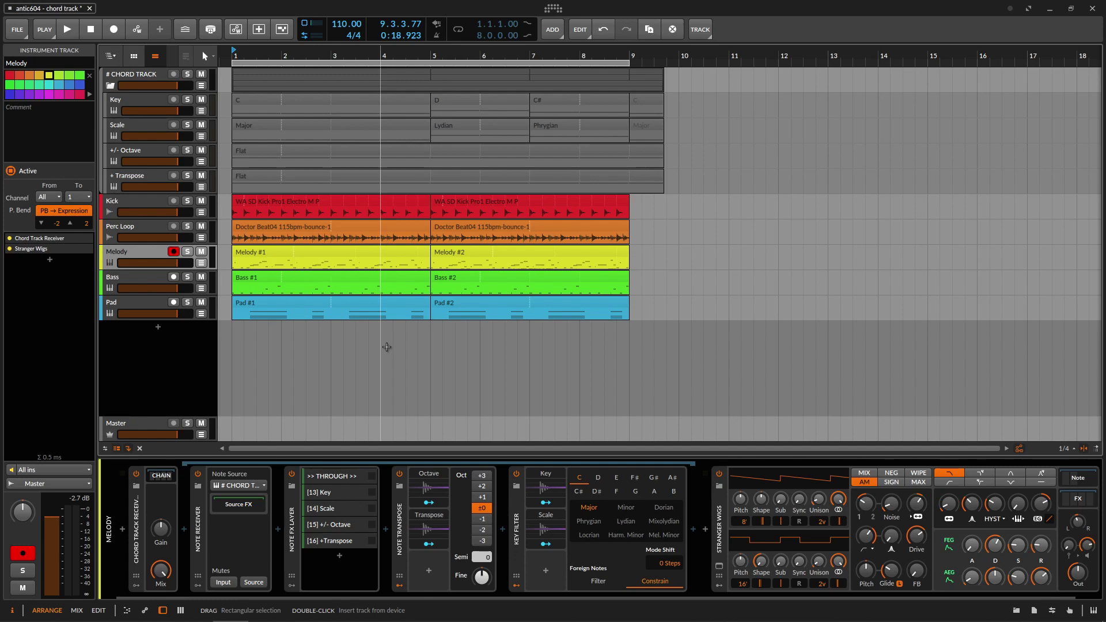
Reopen and widen the clip launcher, selecting the C key with Major, then Phrygian.
{"action": "left_click", "coordinate": [137, 58]}
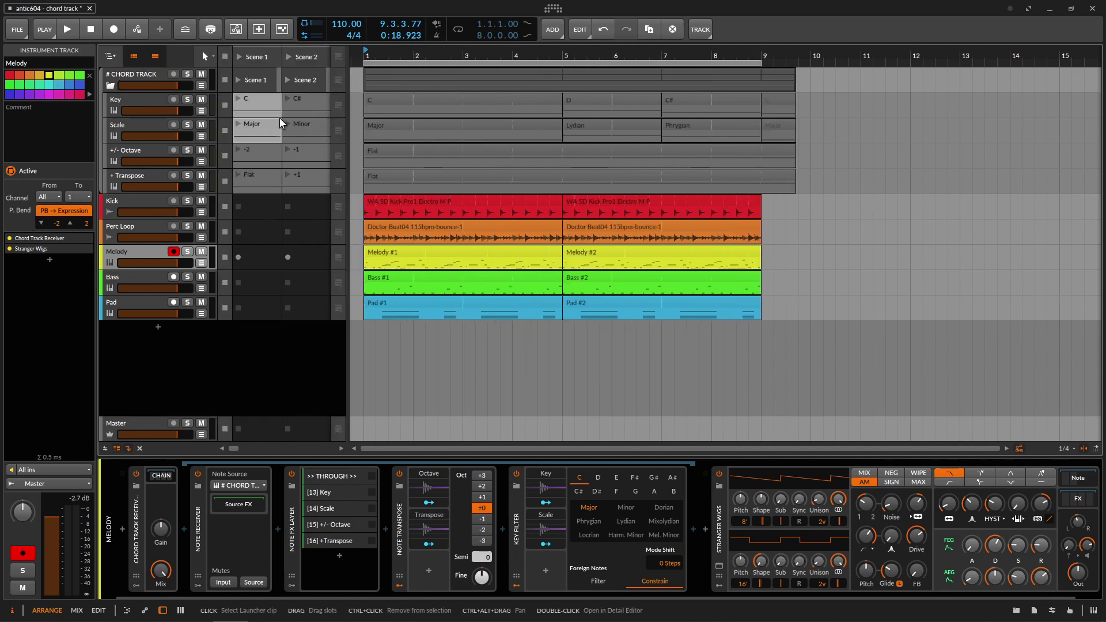
{"action": "left_click_drag", "start_coordinate": [363, 186], "coordinate": [823, 186]}
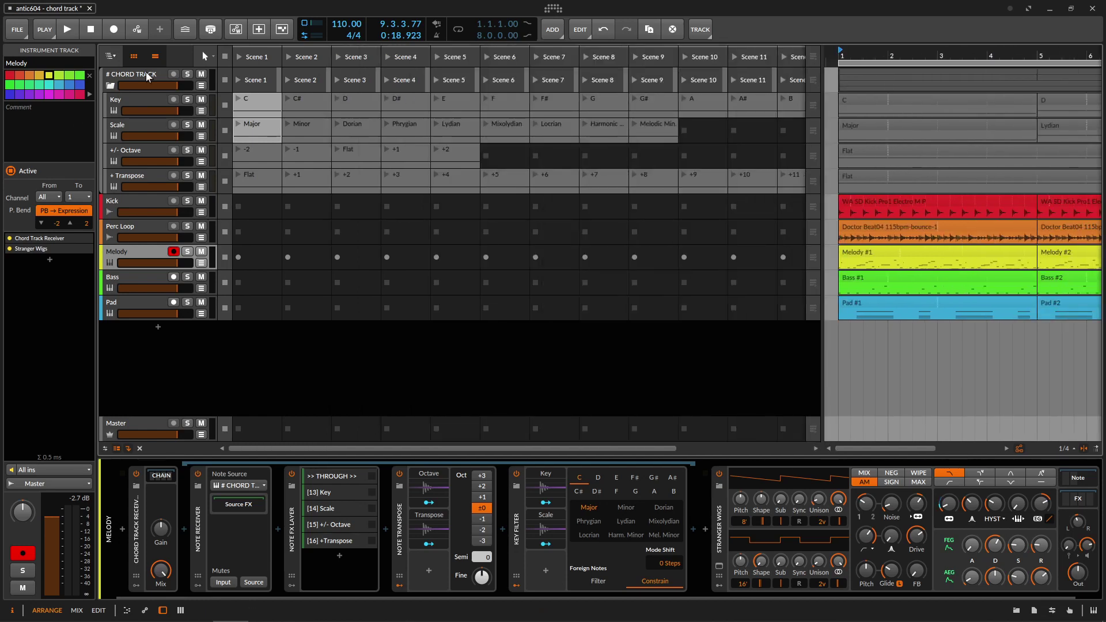
{"action": "left_click", "coordinate": [280, 99]}
{"action": "left_click", "coordinate": [280, 124]}
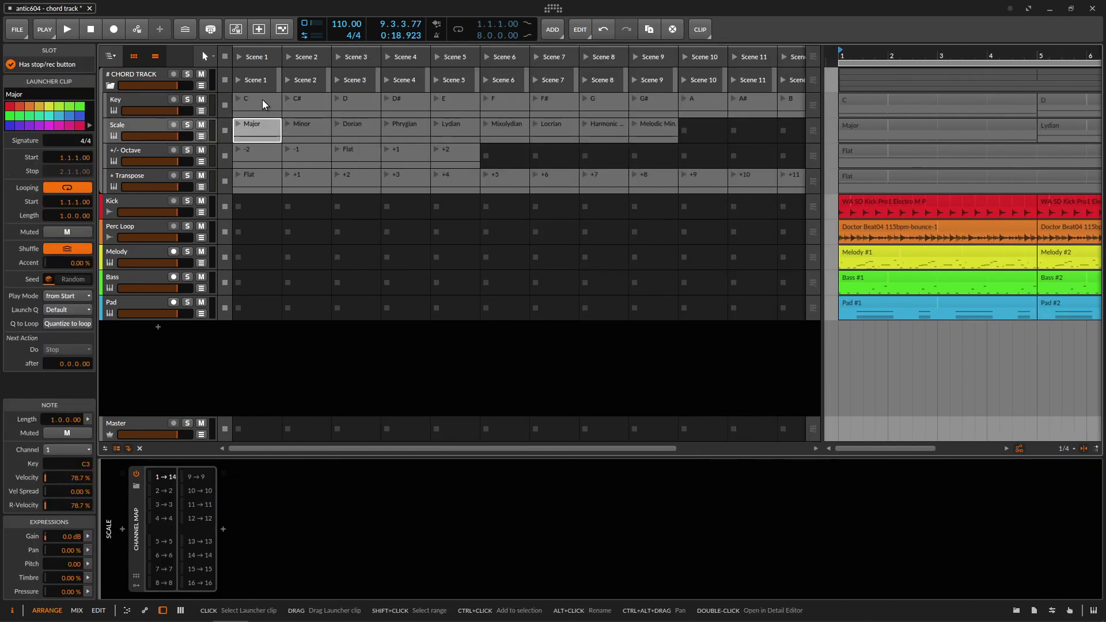
{"action": "left_click", "coordinate": [262, 99]}
{"action": "left_click", "coordinate": [409, 125], "text": "ctrl"}
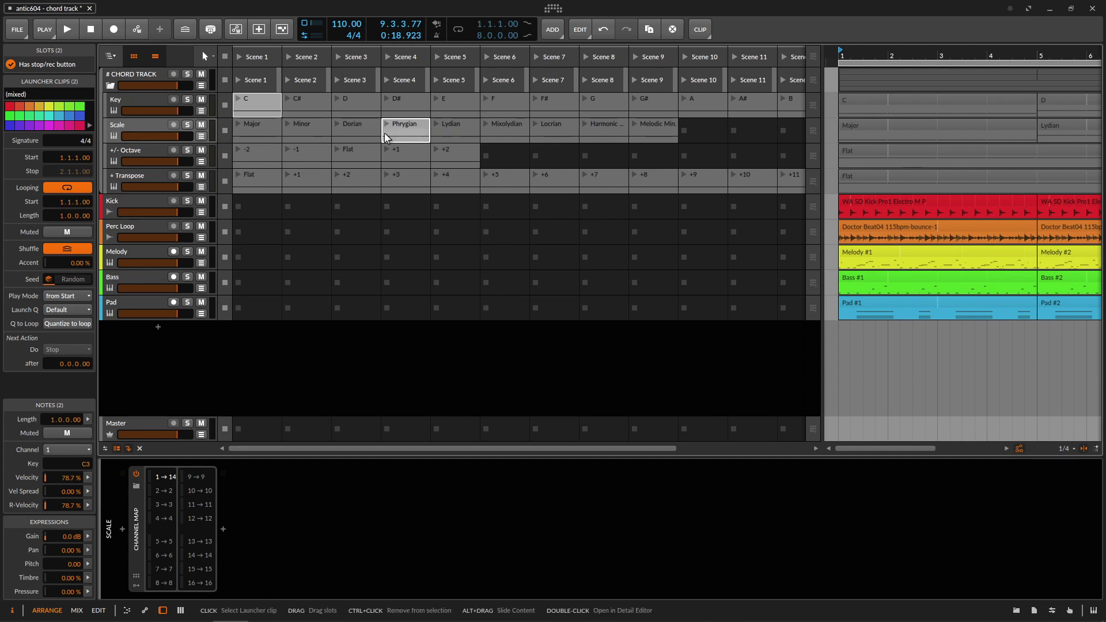
Select the F key with the Phrygian clip, then just the C key clip.
{"action": "left_click", "coordinate": [503, 101]}
{"action": "left_click", "coordinate": [266, 104]}
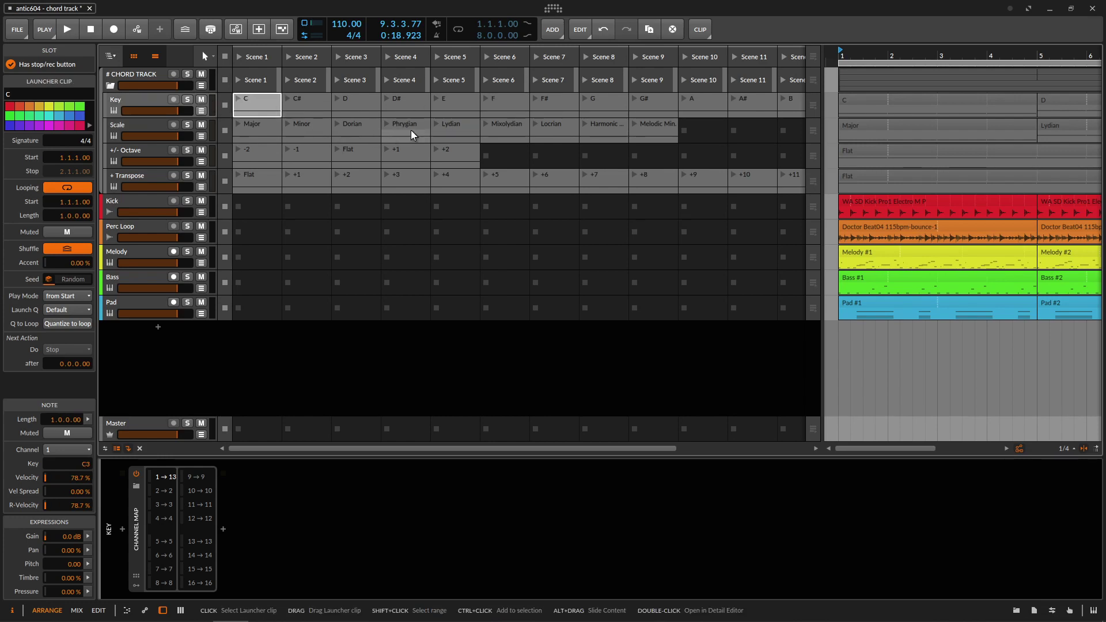
{"action": "left_click", "coordinate": [510, 106]}
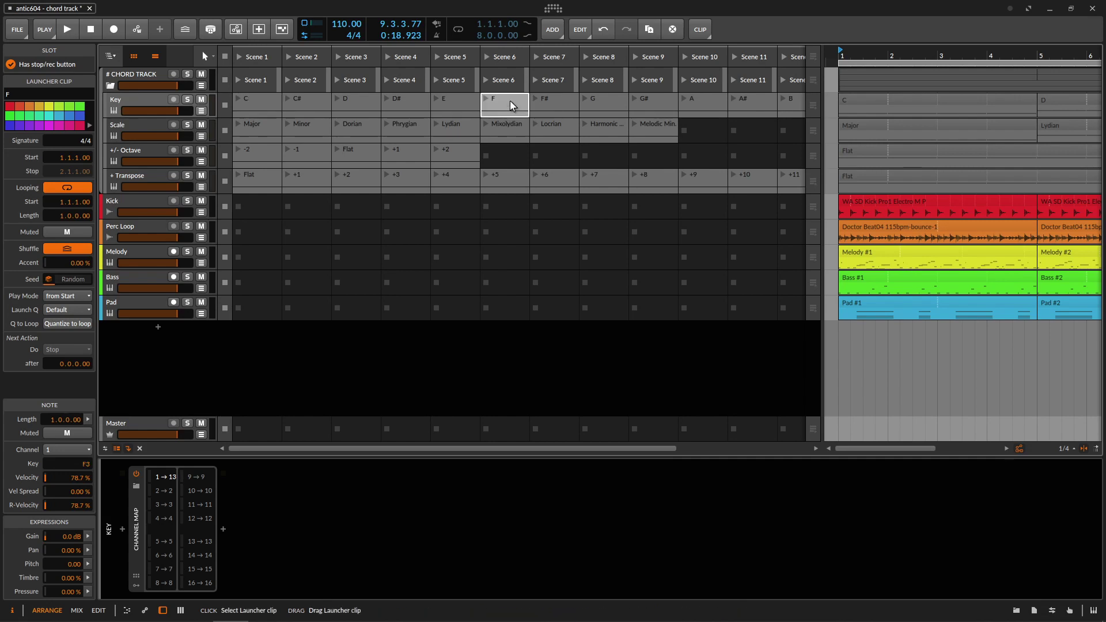
{"action": "left_click", "coordinate": [400, 128], "text": "ctrl"}
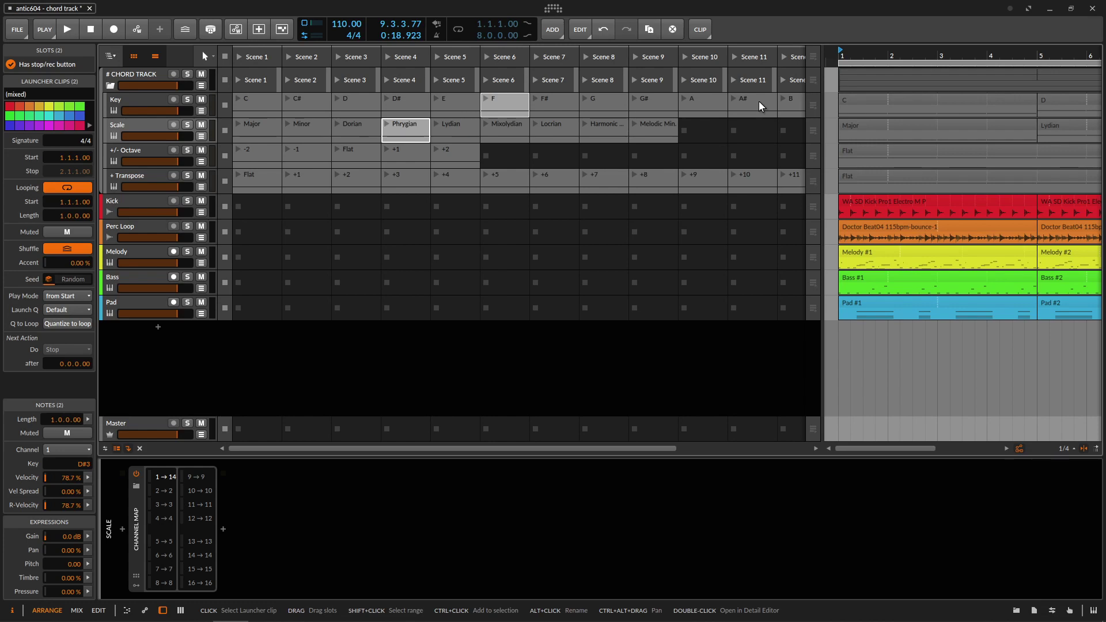
{"action": "left_click", "coordinate": [259, 107]}
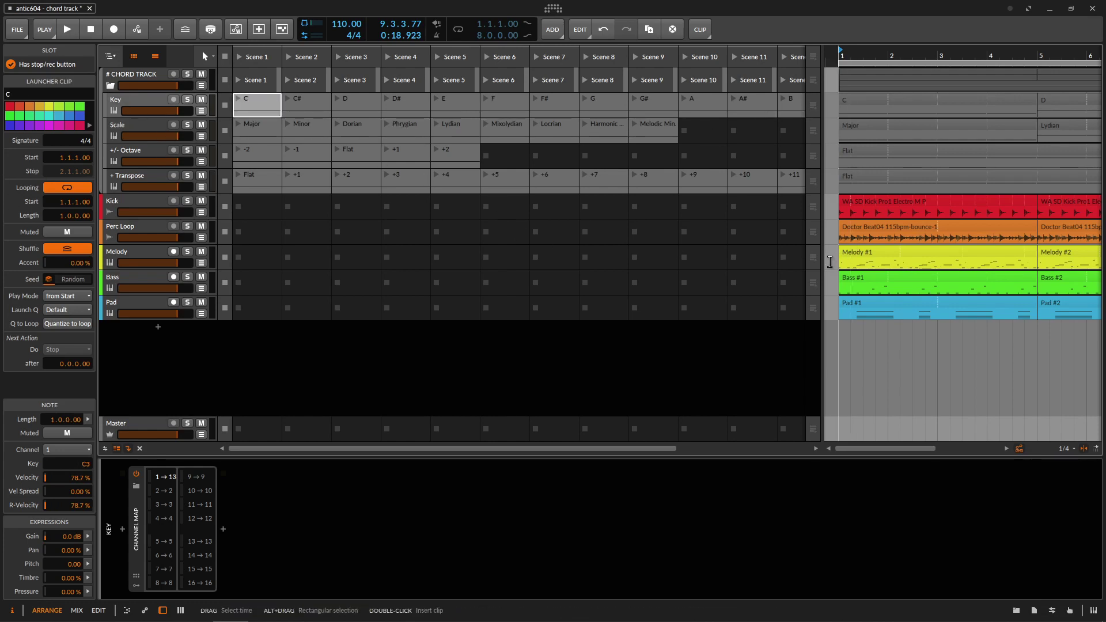
Delete the Key, Scale, Octave and Transpose clips from the arrangement.
{"action": "left_click_drag", "start_coordinate": [823, 260], "coordinate": [351, 291]}
{"action": "left_click_drag", "start_coordinate": [813, 98], "coordinate": [412, 183]}
{"action": "key", "text": "Delete"}
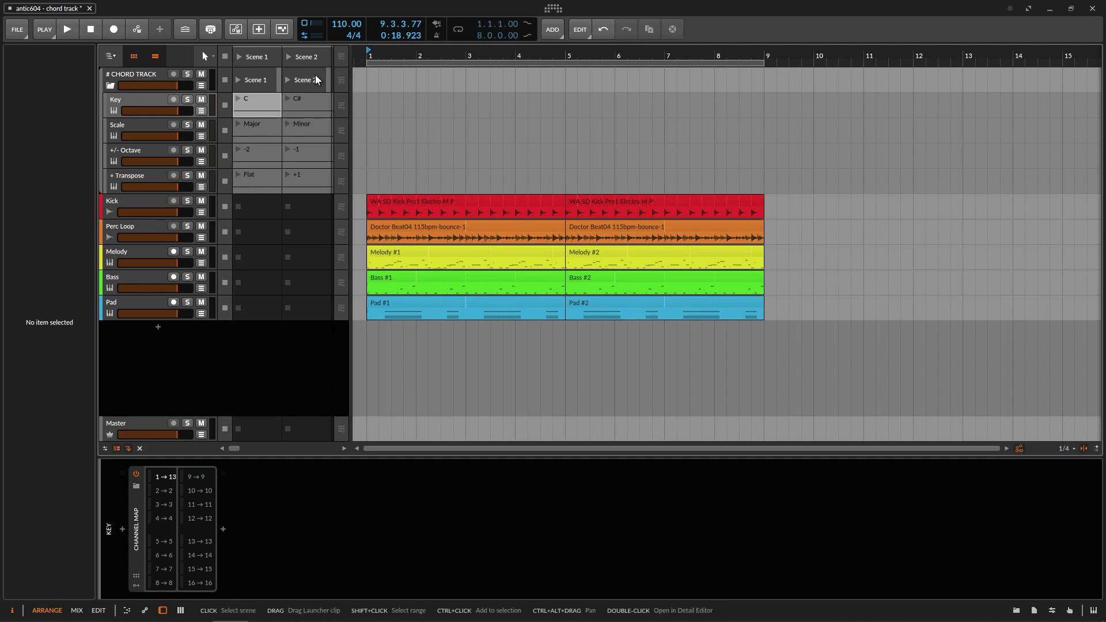
Start playback and delete the five duplicated instrument and drum clips from bar 5 onward.
{"action": "left_click", "coordinate": [68, 30]}
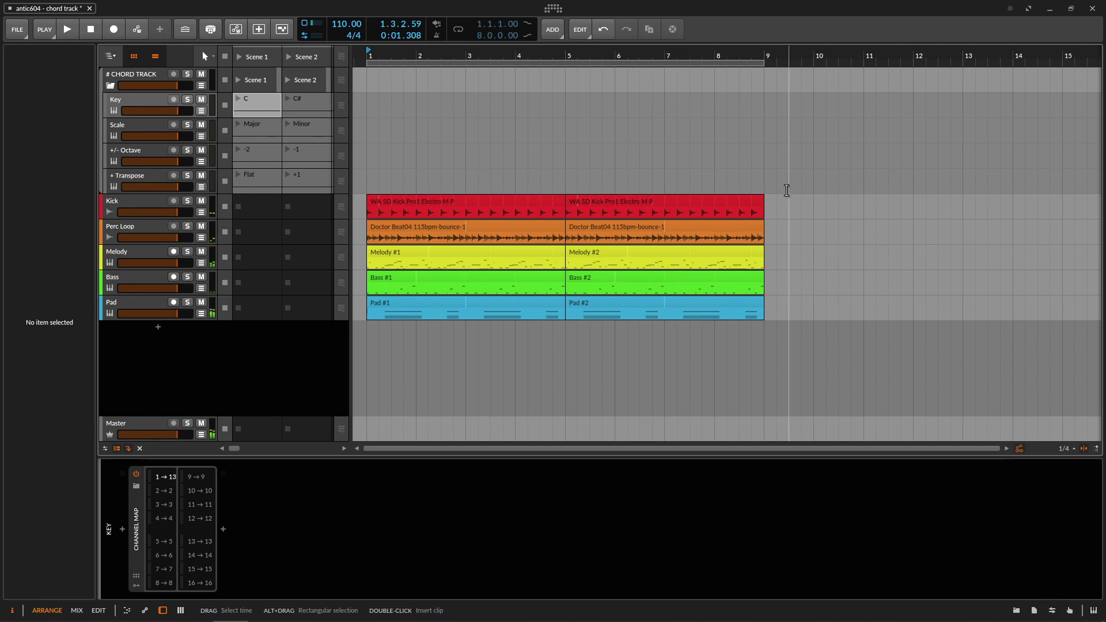
{"action": "left_click_drag", "start_coordinate": [776, 200], "coordinate": [592, 360]}
{"action": "key", "text": "Delete"}
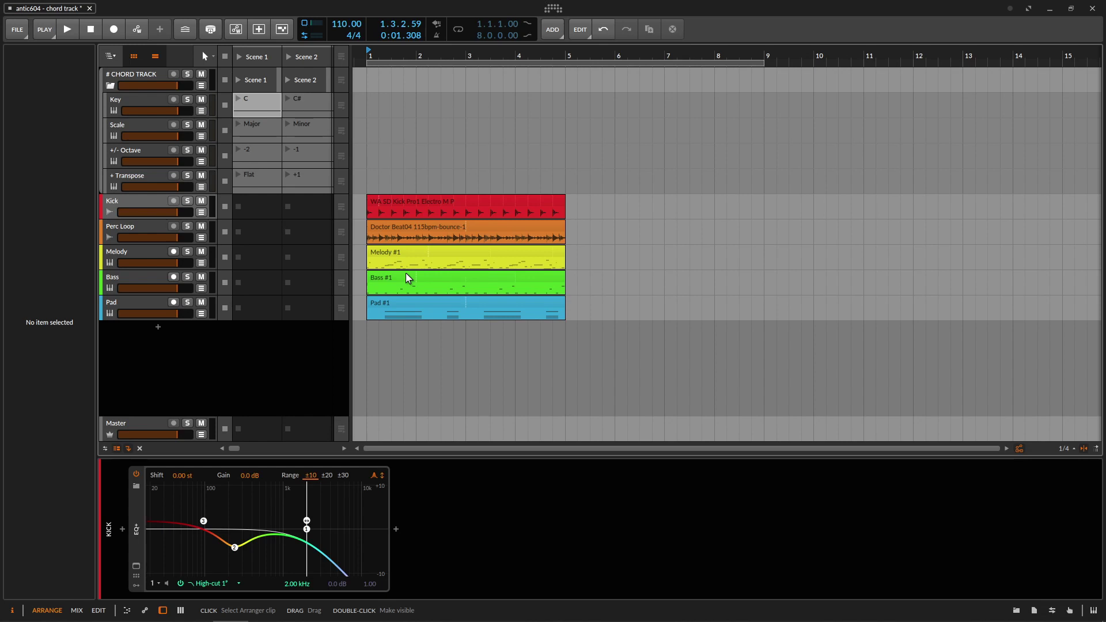
Increase GUI scaling, collapse the device panel and Inspector, and widen the launcher to Scene 7.
{"action": "right_click", "coordinate": [767, 21]}
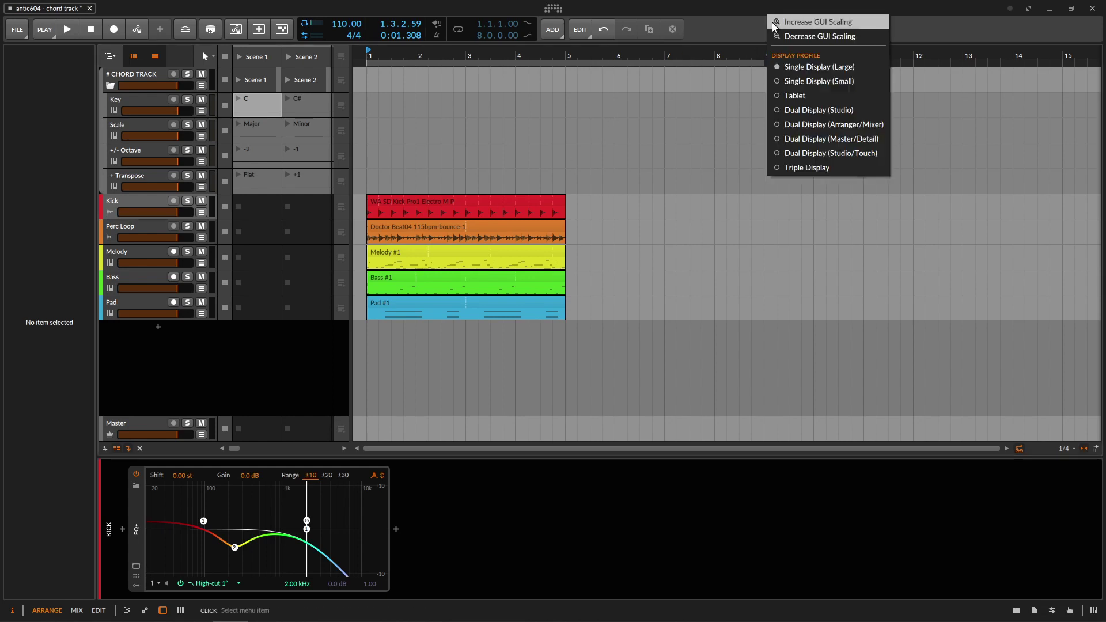
{"action": "left_click", "coordinate": [773, 23]}
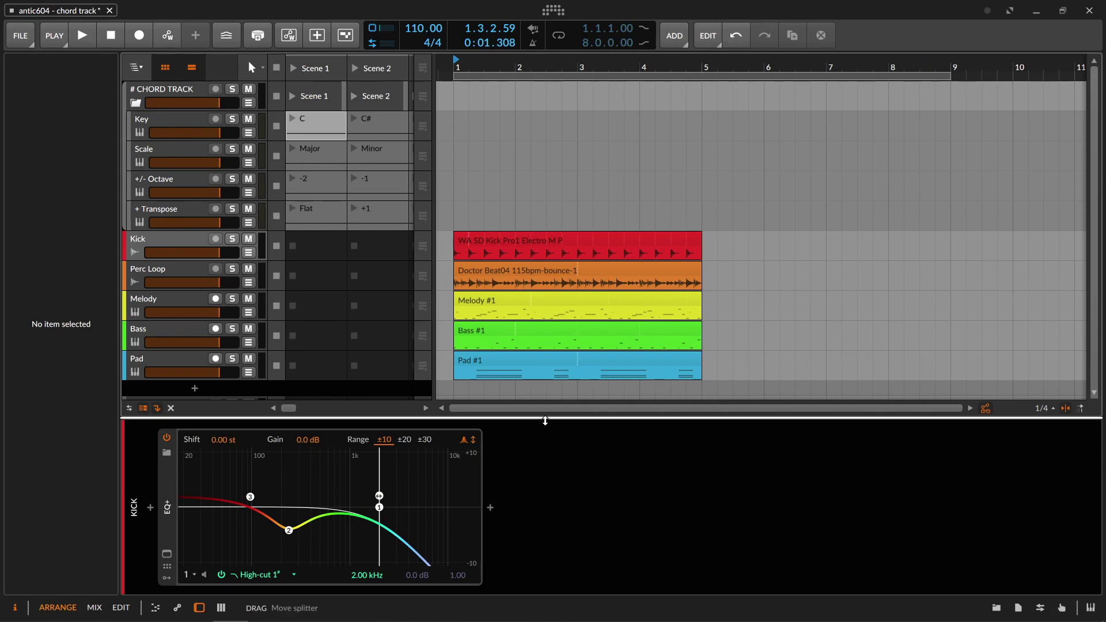
{"action": "left_click_drag", "start_coordinate": [544, 420], "coordinate": [552, 579]}
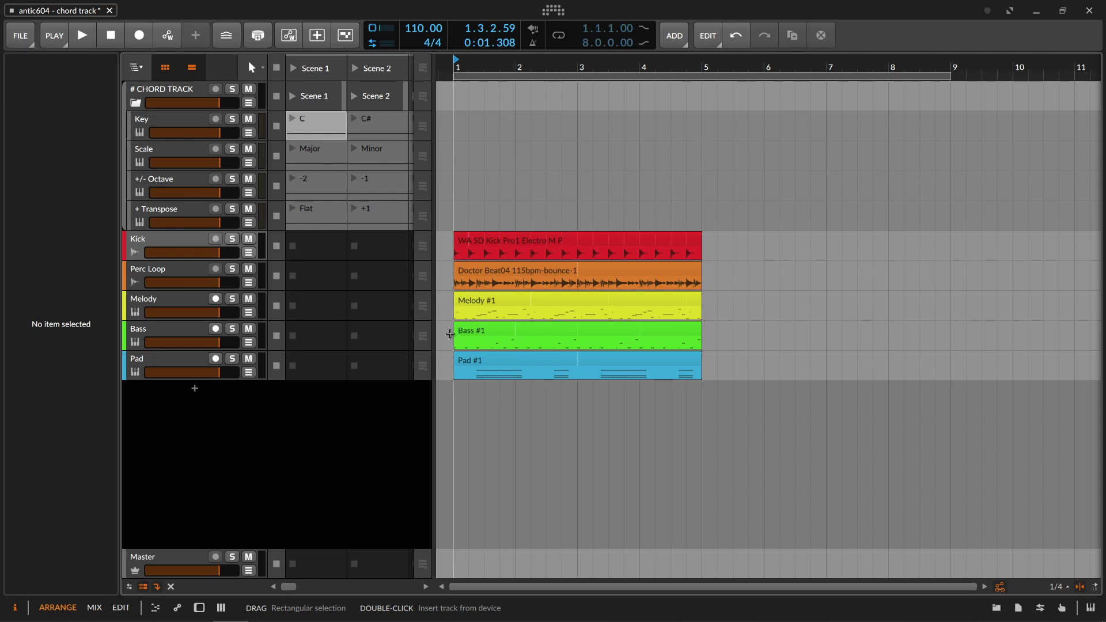
{"action": "left_click_drag", "start_coordinate": [428, 309], "coordinate": [757, 311]}
{"action": "left_click_drag", "start_coordinate": [115, 541], "coordinate": [6, 541]}
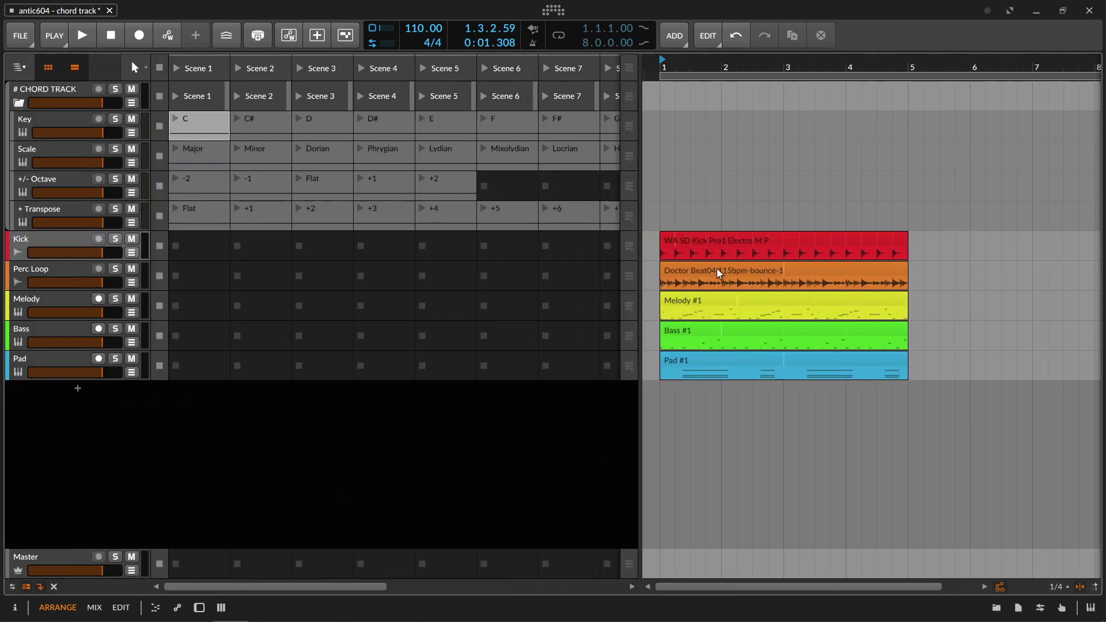
Reveal Scene 8, loop playback over the four-bar Kick clip and start the transport.
{"action": "left_click_drag", "start_coordinate": [638, 284], "coordinate": [714, 284]}
{"action": "left_click", "coordinate": [831, 243]}
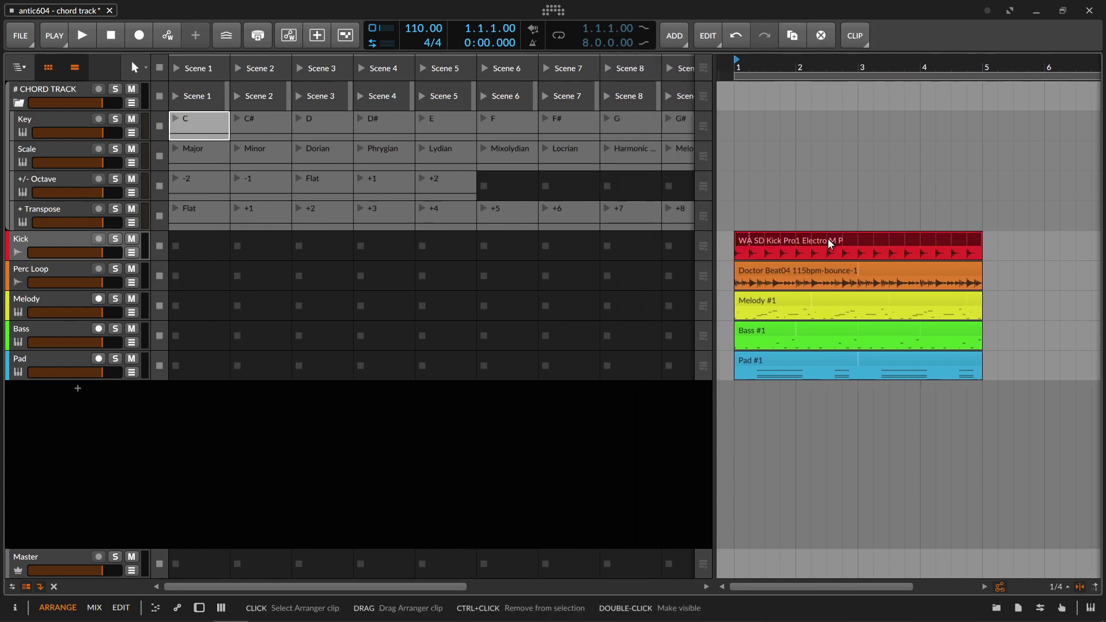
{"action": "key", "text": "ctrl+l"}
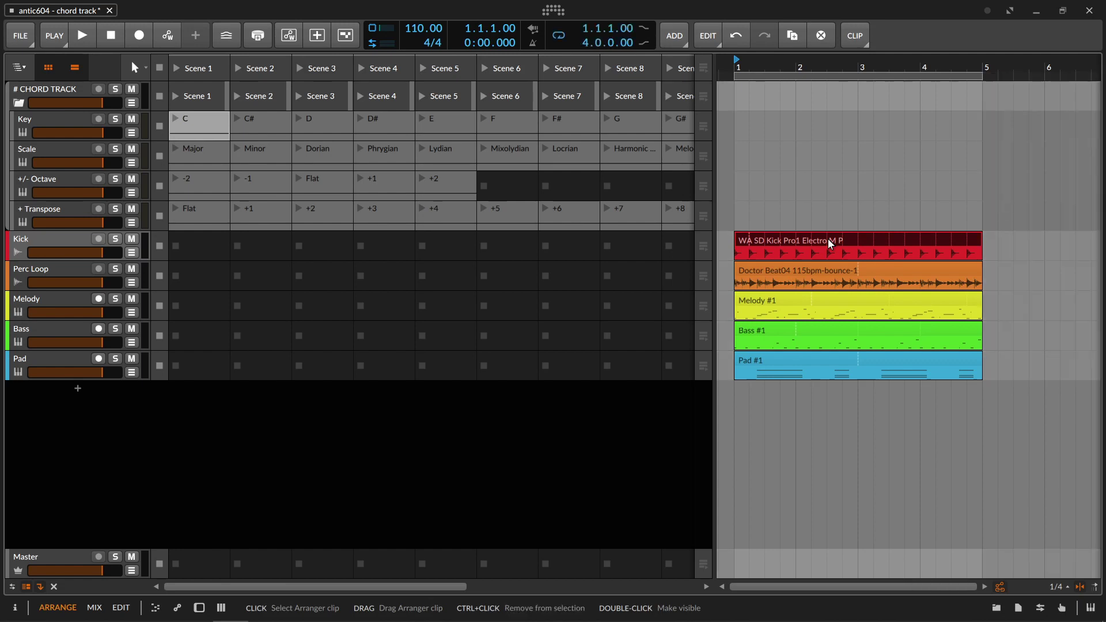
{"action": "key", "text": "space"}
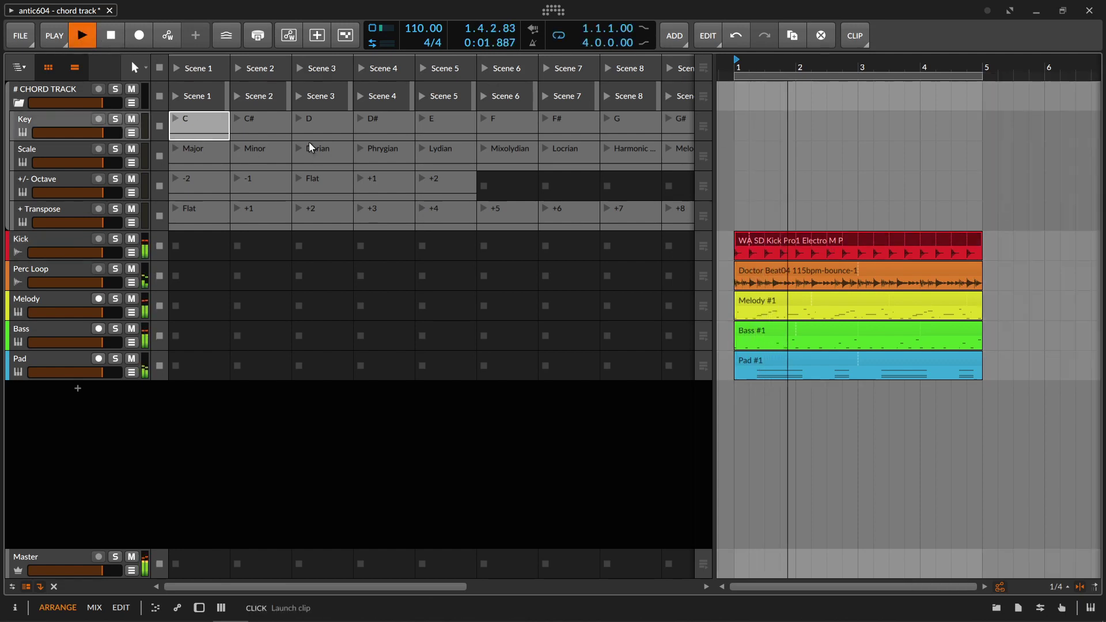
Launch the D key with the Minor scale, then the E key with Locrian.
{"action": "left_click", "coordinate": [261, 154]}
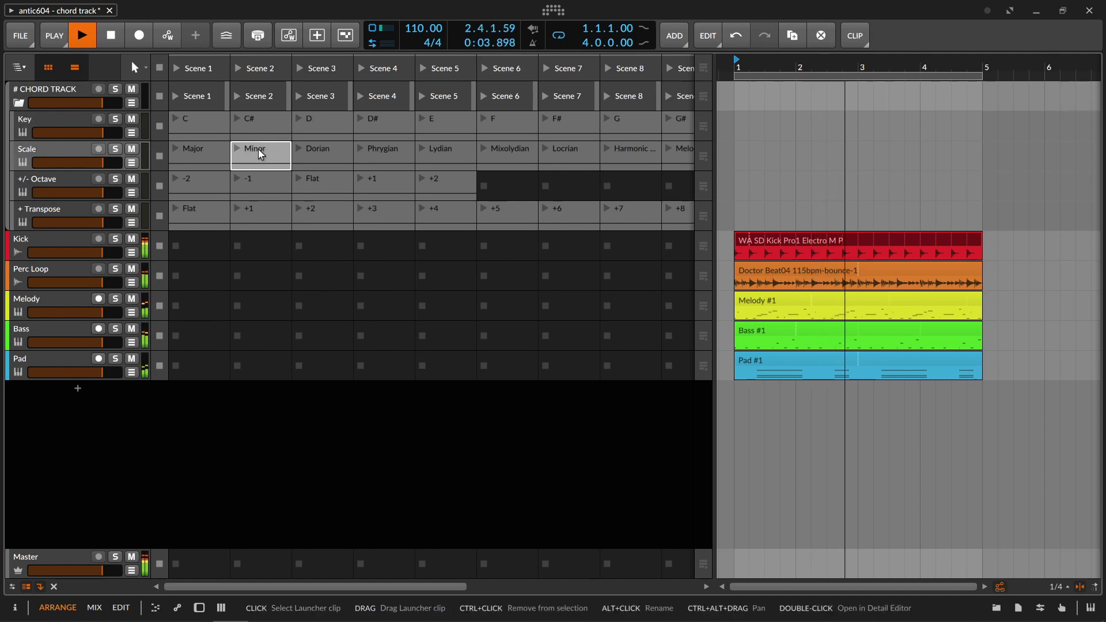
{"action": "left_click", "coordinate": [329, 126]}
{"action": "key", "text": "Return"}
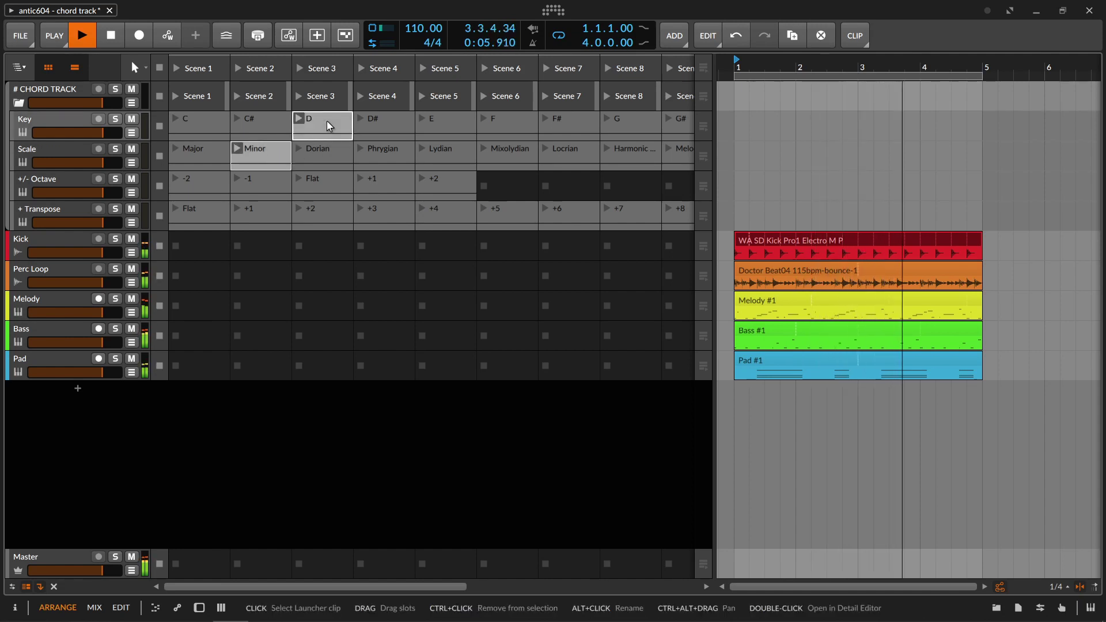
{"action": "left_click", "coordinate": [445, 125]}
{"action": "left_click", "coordinate": [573, 154], "text": "ctrl"}
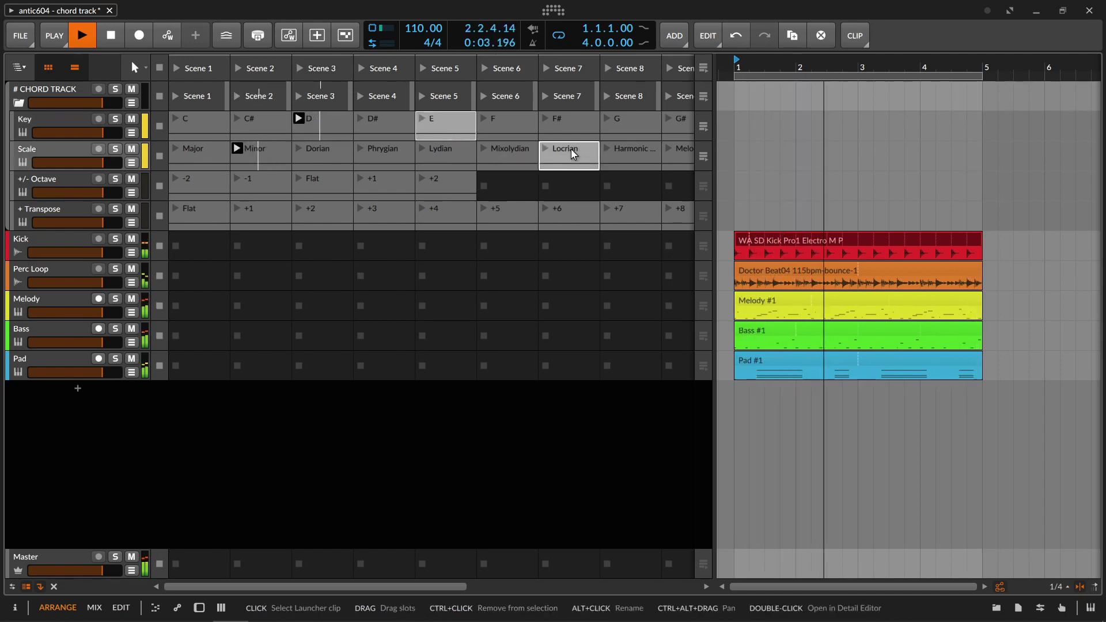
{"action": "key", "text": "Return"}
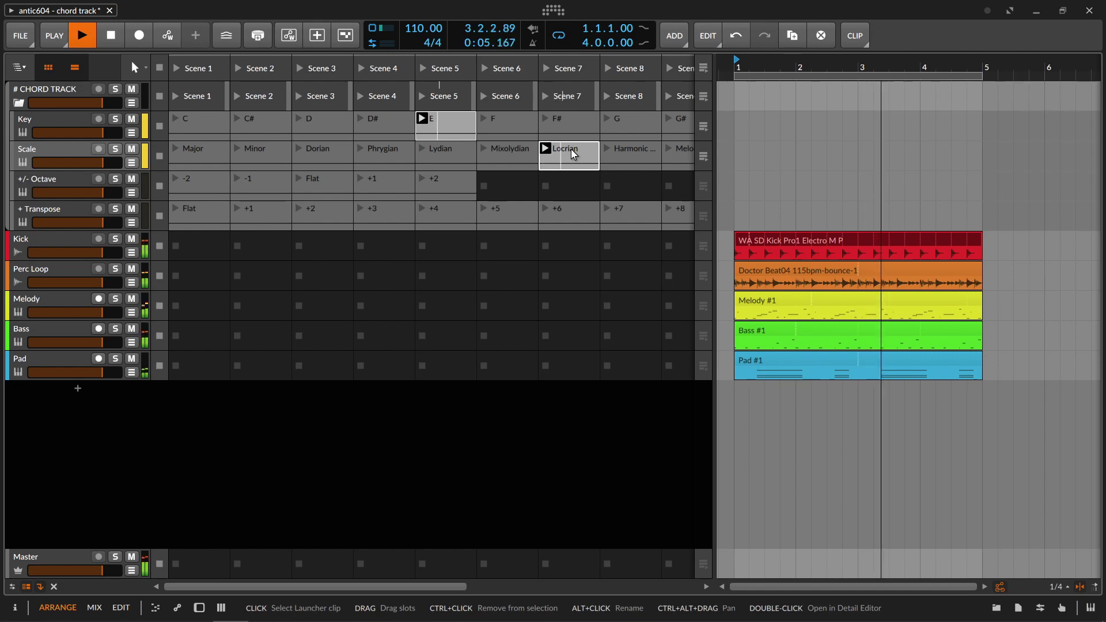
Launch the G# key clip, the -1 octave clip, then the +3 and +7 transpose clips.
{"action": "left_click", "coordinate": [681, 123]}
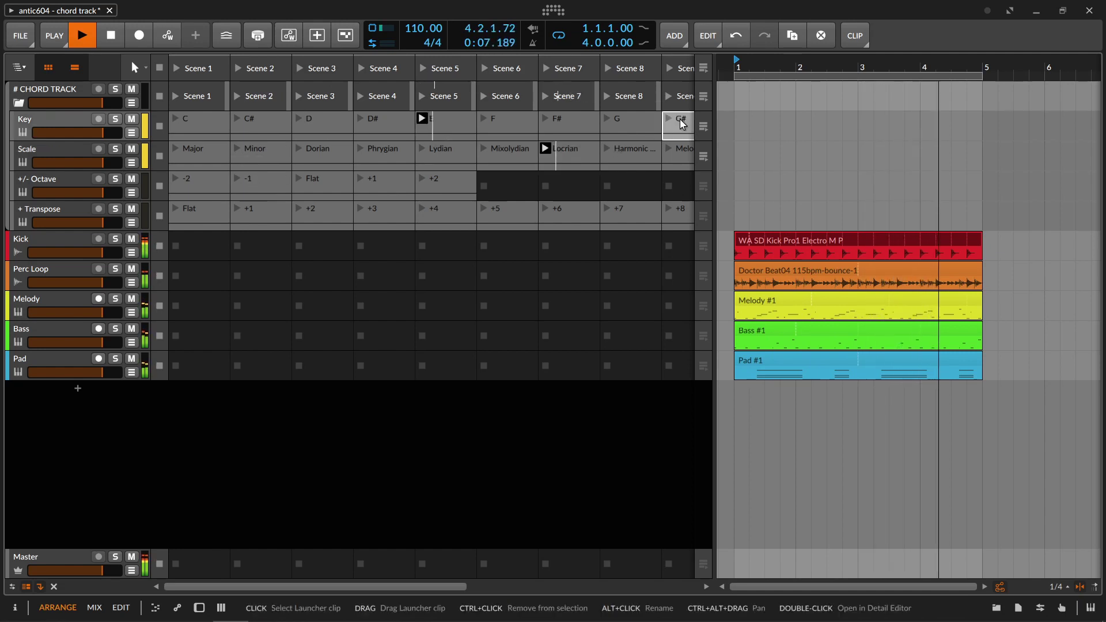
{"action": "left_click", "coordinate": [272, 184]}
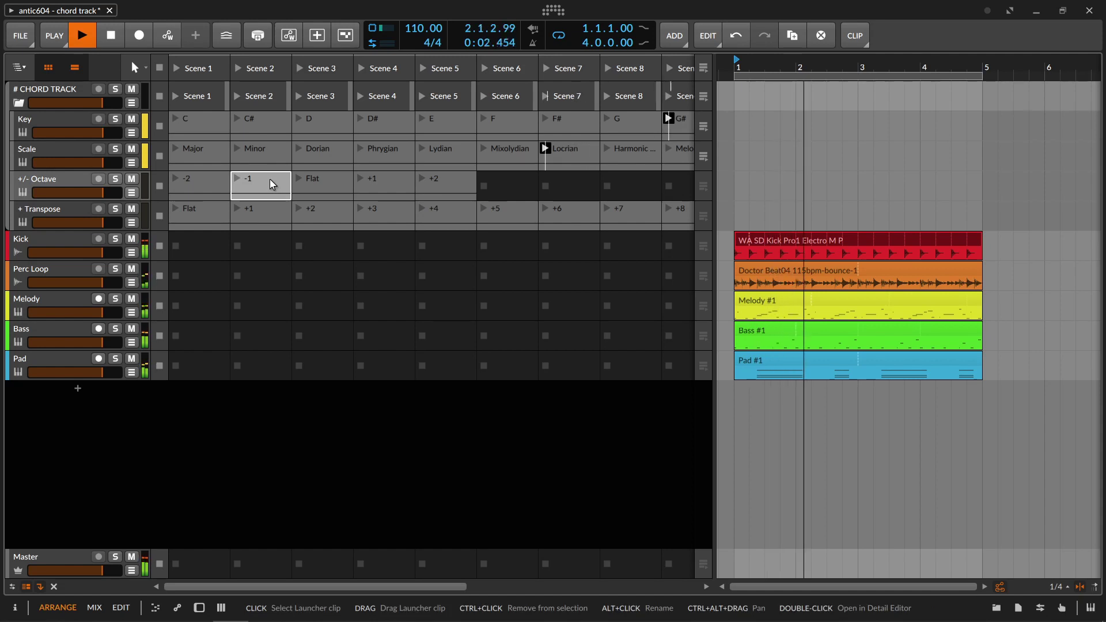
{"action": "key", "text": "Return"}
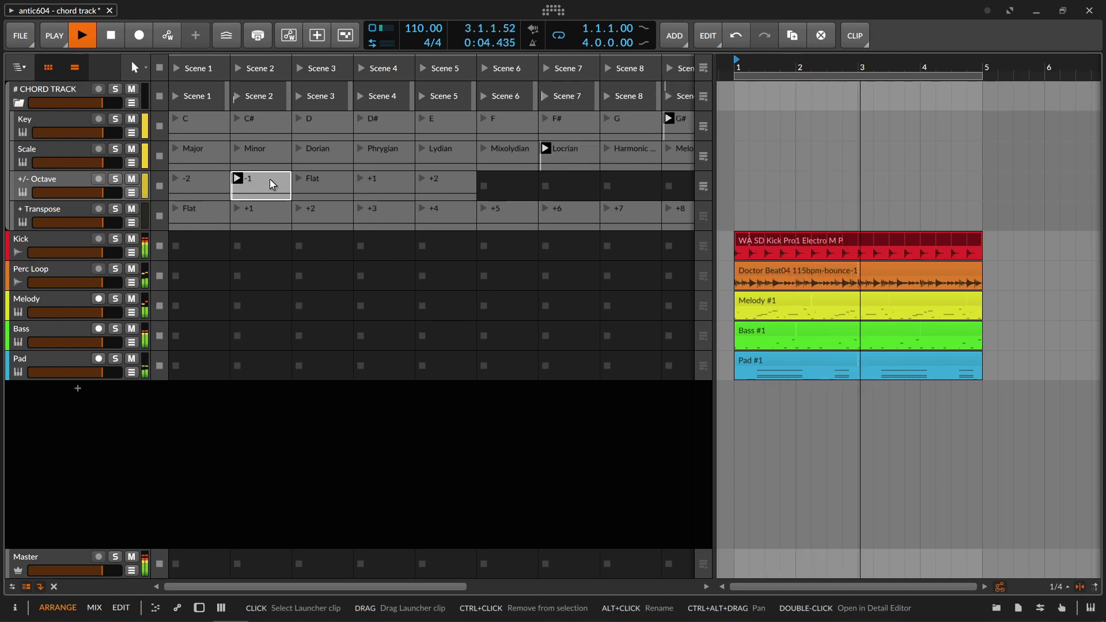
{"action": "left_click", "coordinate": [361, 208]}
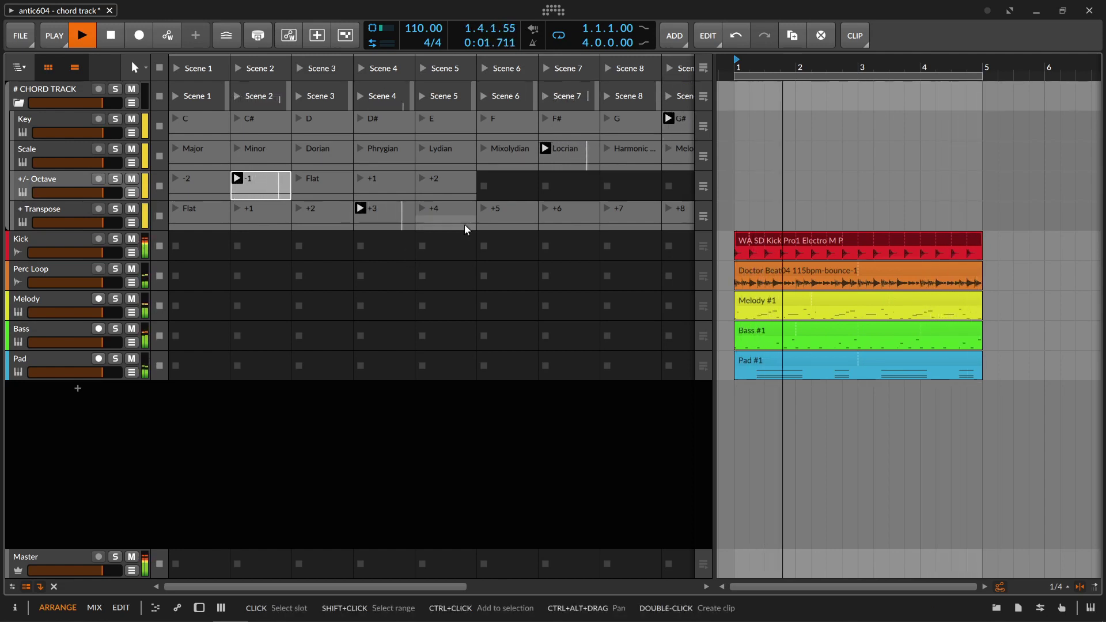
{"action": "left_click", "coordinate": [608, 209]}
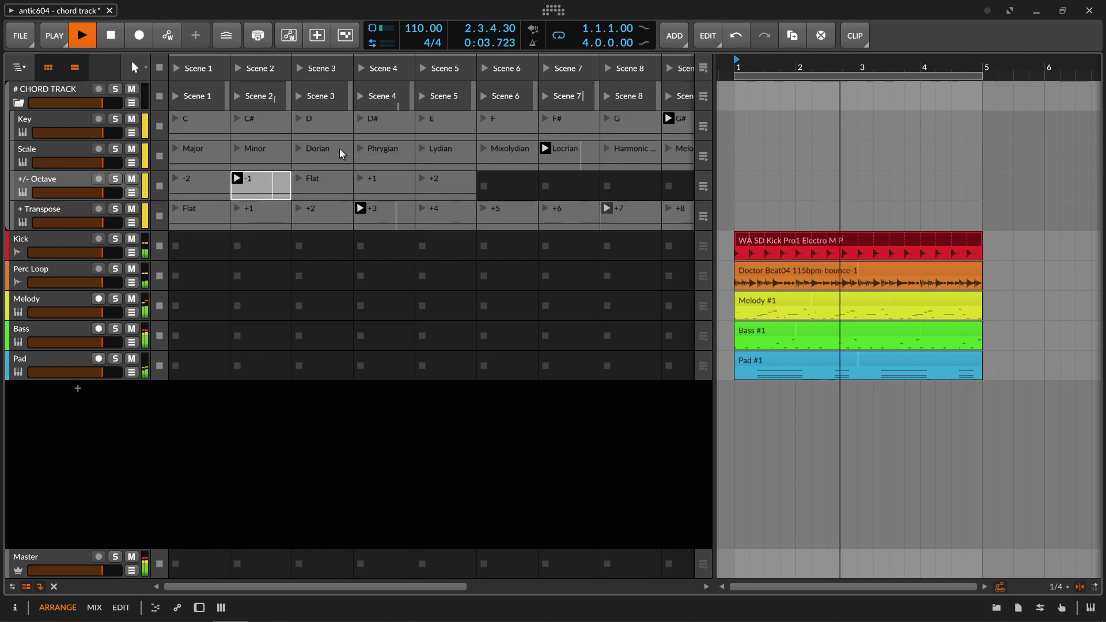
Launch D with Dorian, the Flat octave, C with Harmonic minor, and the Flat transpose clip.
{"action": "left_click", "coordinate": [331, 122]}
{"action": "left_click", "coordinate": [326, 151]}
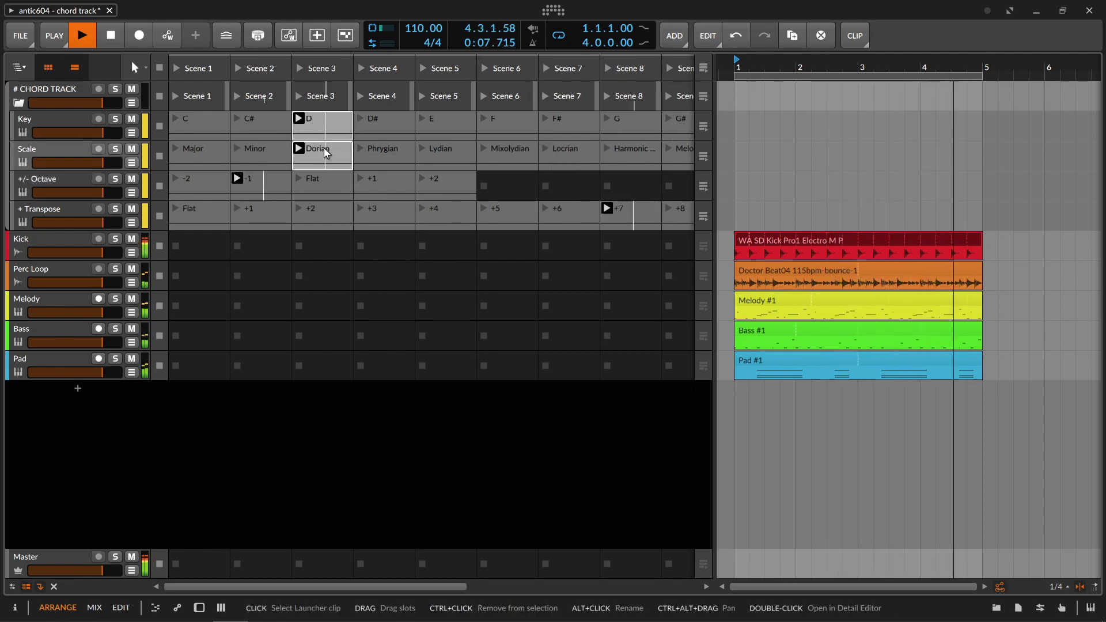
{"action": "left_click", "coordinate": [299, 179]}
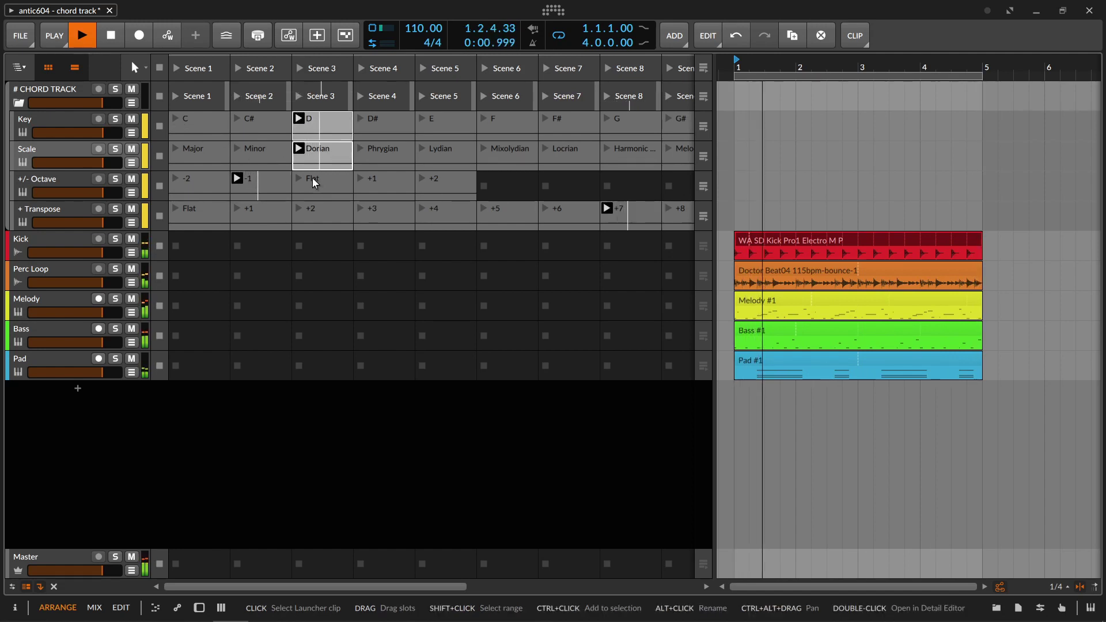
{"action": "left_click", "coordinate": [209, 121]}
{"action": "left_click", "coordinate": [624, 151]}
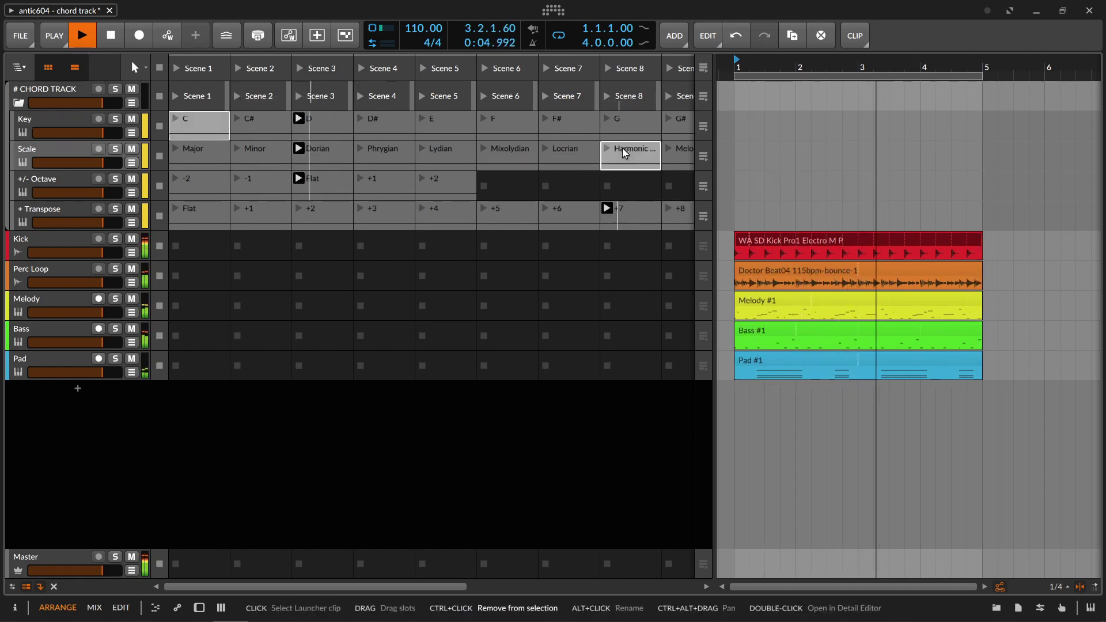
{"action": "left_click", "coordinate": [175, 212]}
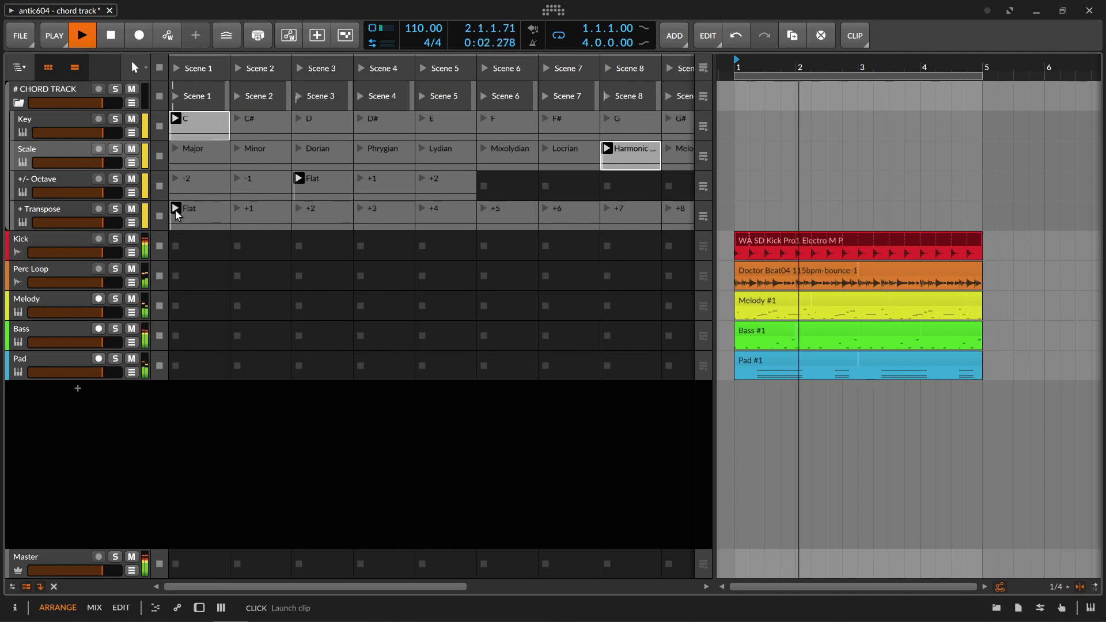
Switch the scale back to Major, stop playback and select the Key track's C clip.
{"action": "left_click", "coordinate": [205, 155]}
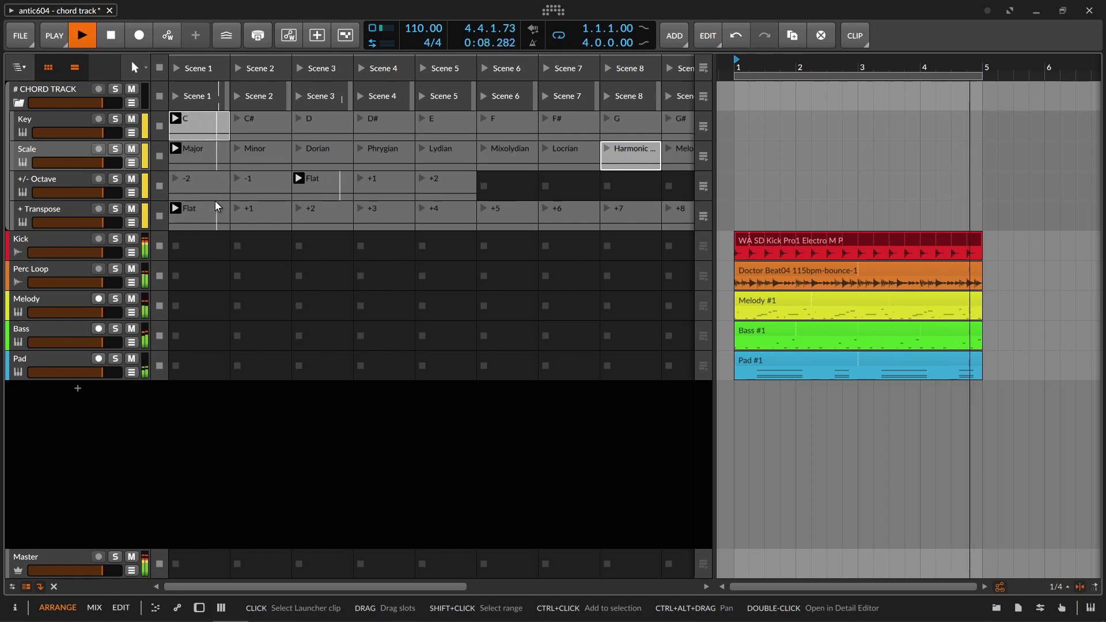
{"action": "key", "text": "space"}
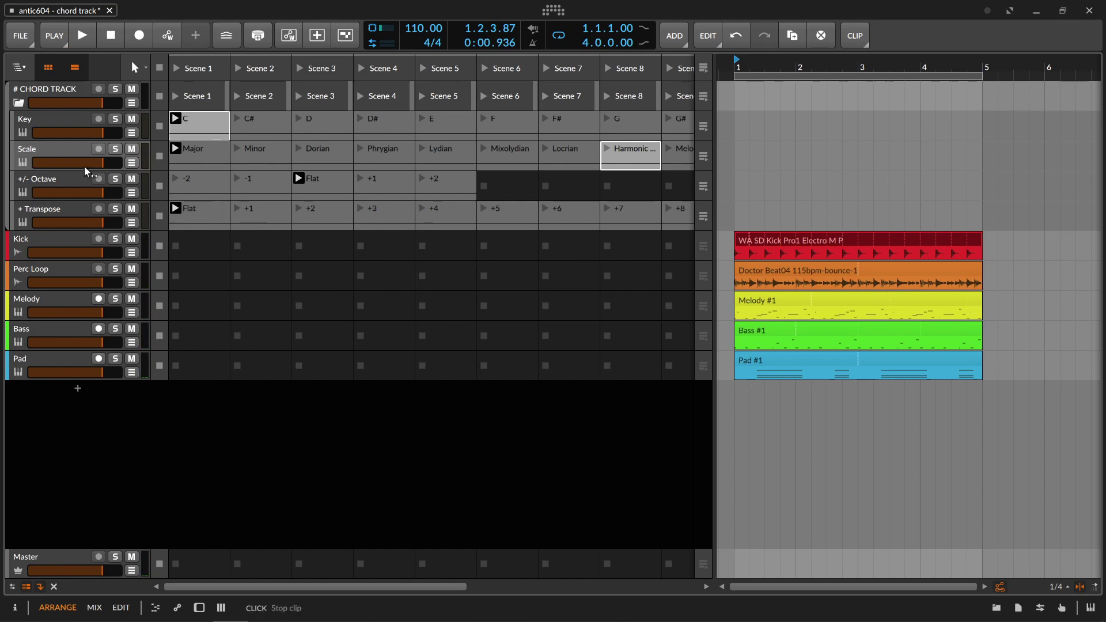
{"action": "left_click", "coordinate": [75, 120]}
{"action": "left_click", "coordinate": [219, 125]}
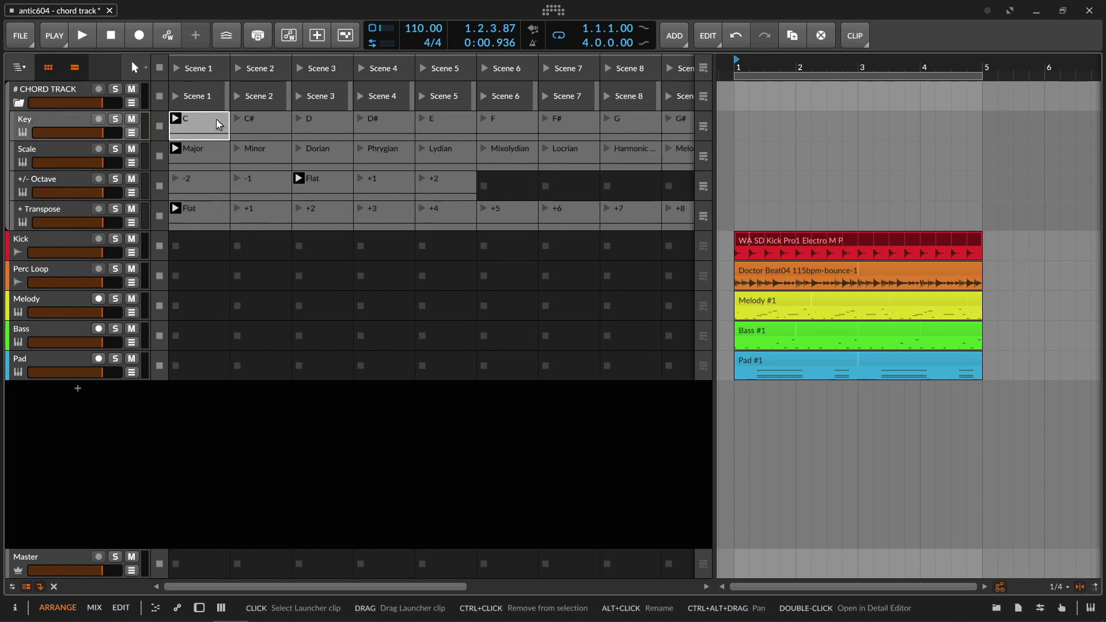
Open the C clip in an enlarged note editor, zoomed to its single C3 note.
{"action": "double_click", "coordinate": [219, 126]}
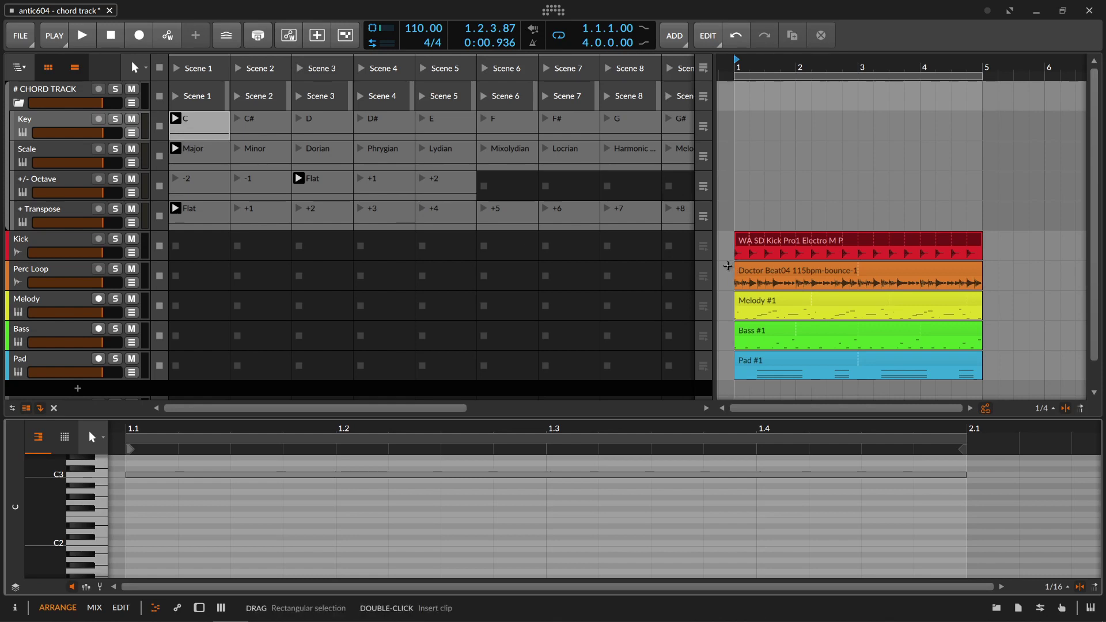
{"action": "left_click_drag", "start_coordinate": [713, 273], "coordinate": [1083, 273]}
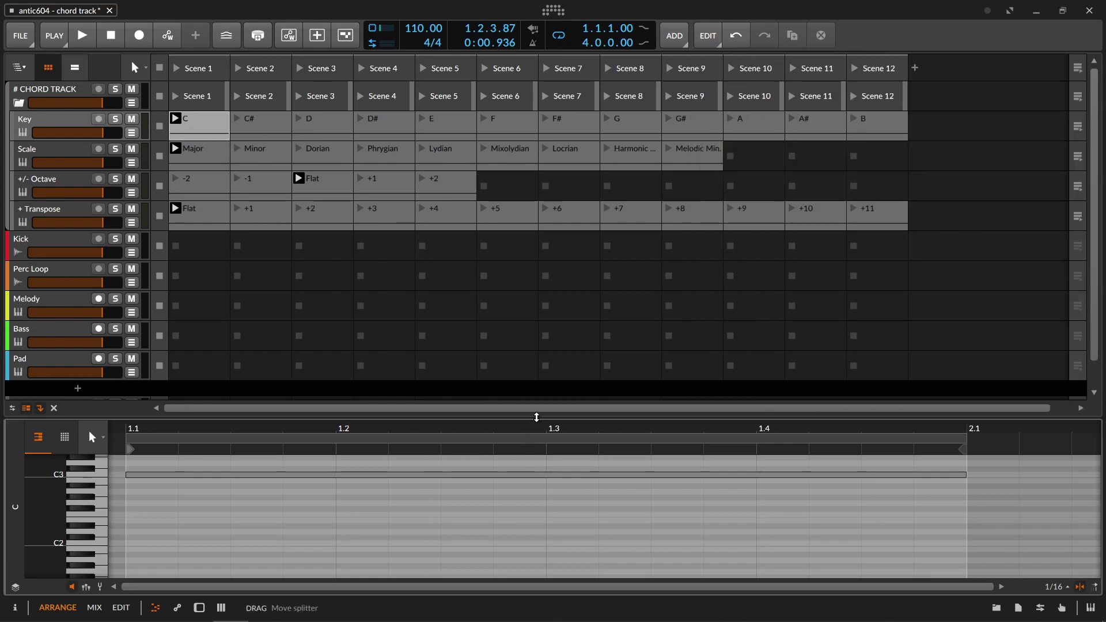
{"action": "left_click_drag", "start_coordinate": [538, 416], "coordinate": [542, 288]}
{"action": "double_click", "coordinate": [215, 129]}
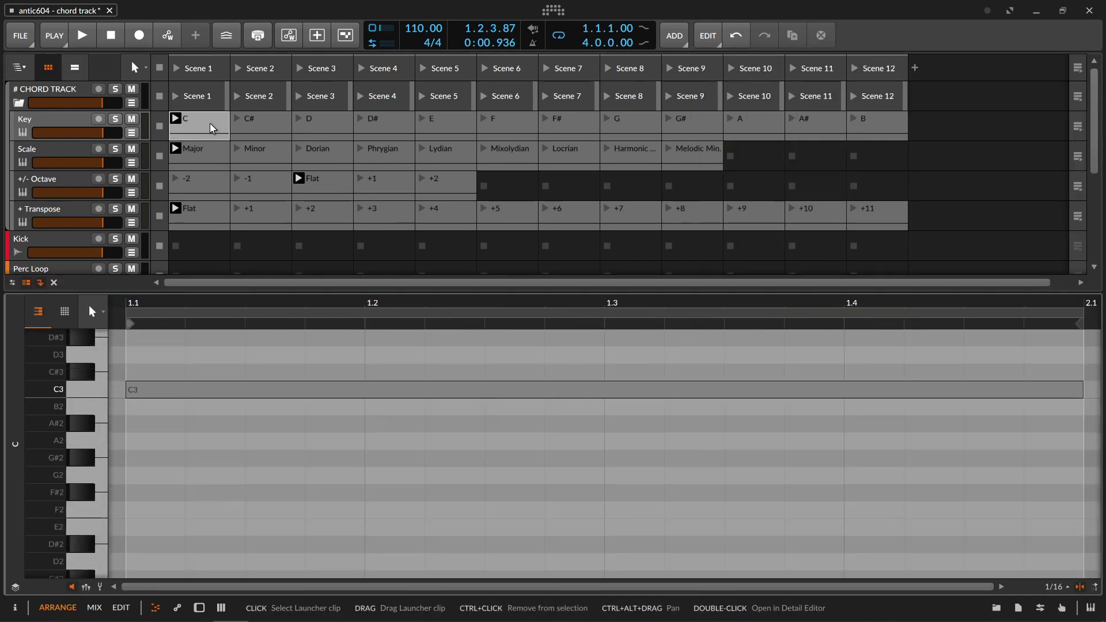
{"action": "scroll", "coordinate": [228, 437], "scroll_direction": "up", "scroll_amount": 1}
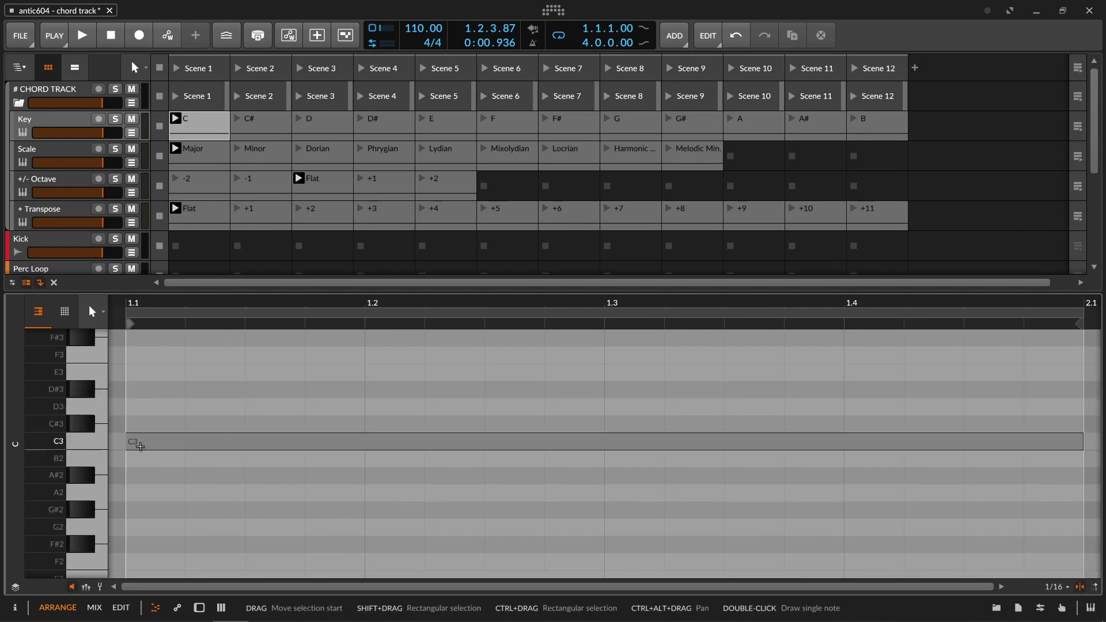
{"action": "left_click", "coordinate": [143, 449]}
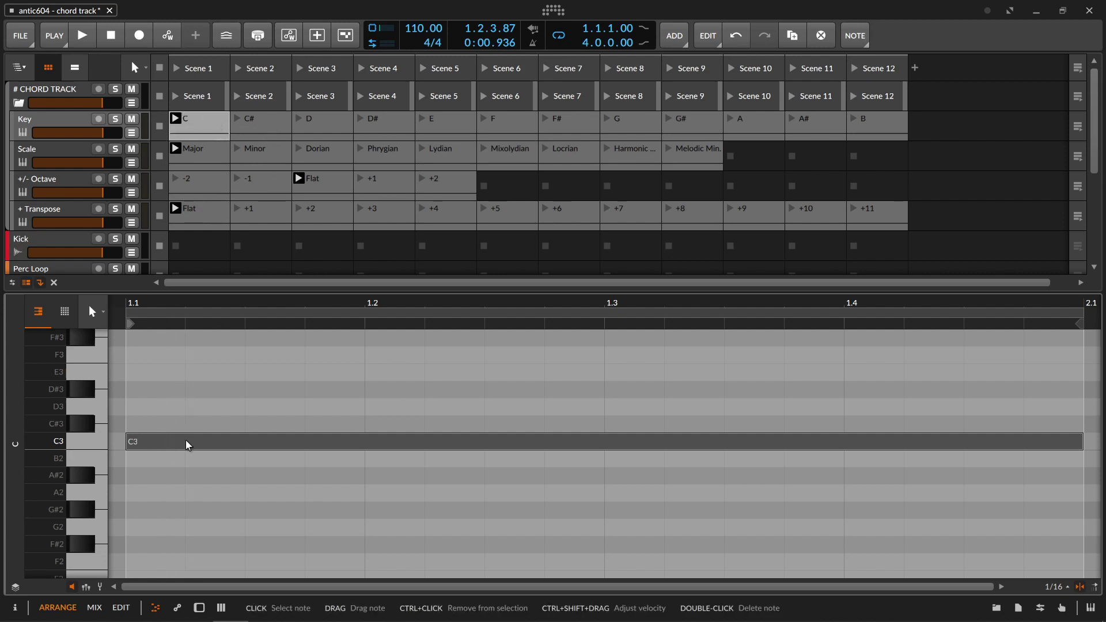
Step through the C#, D and D# clips to view their C#3, D3 and D#3 notes.
{"action": "left_click", "coordinate": [264, 127]}
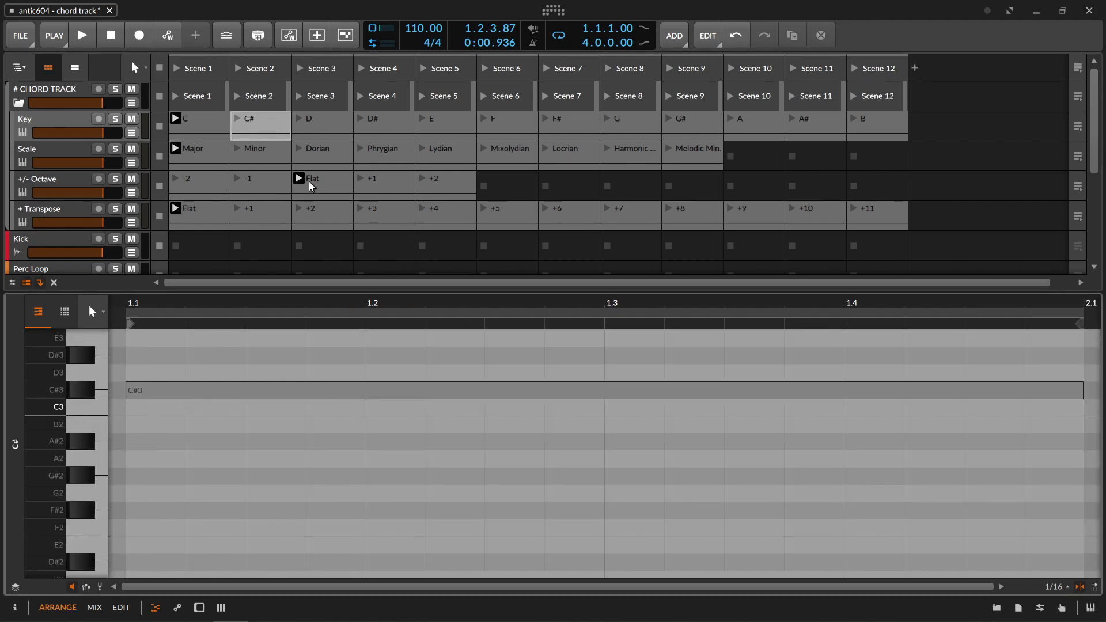
{"action": "left_click", "coordinate": [327, 118]}
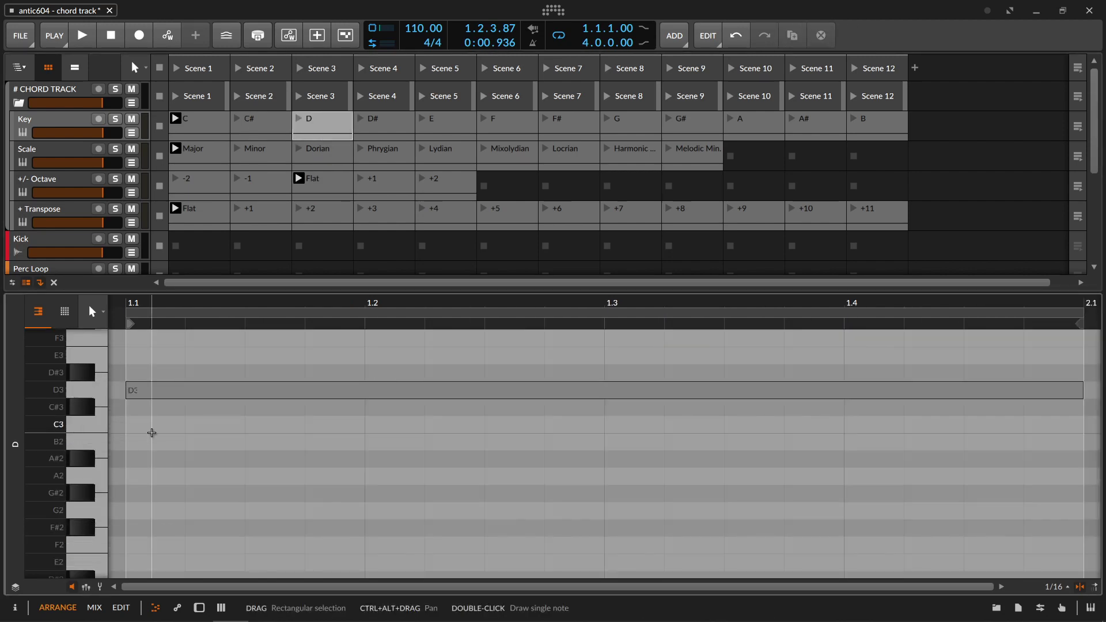
{"action": "left_click", "coordinate": [382, 118]}
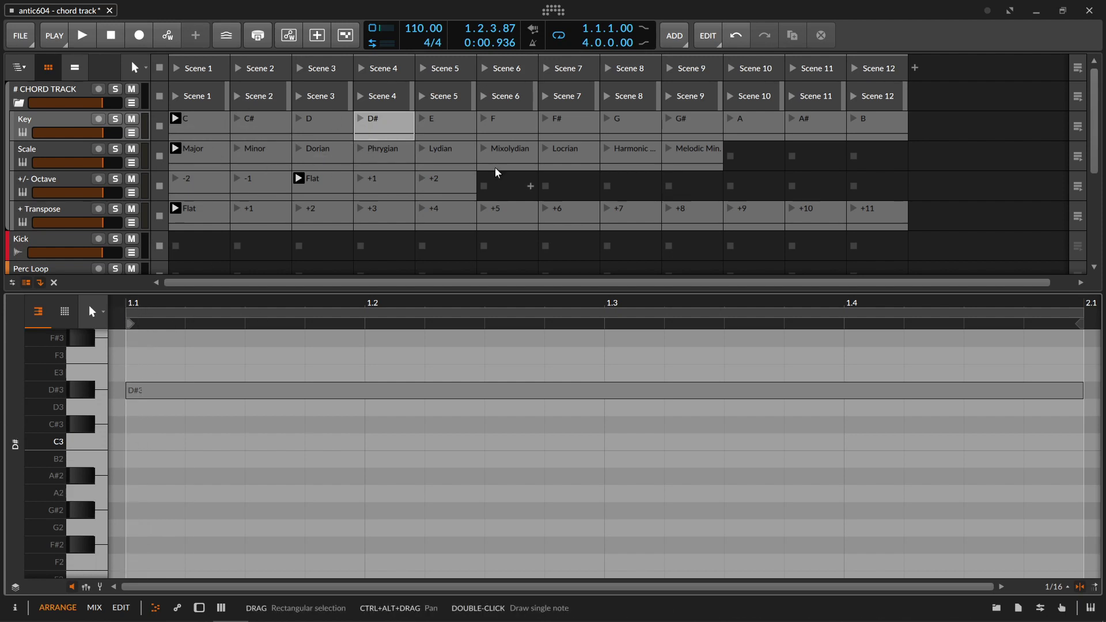
View the notes inside the Major, Minor and Dorian scale clips.
{"action": "left_click", "coordinate": [206, 148]}
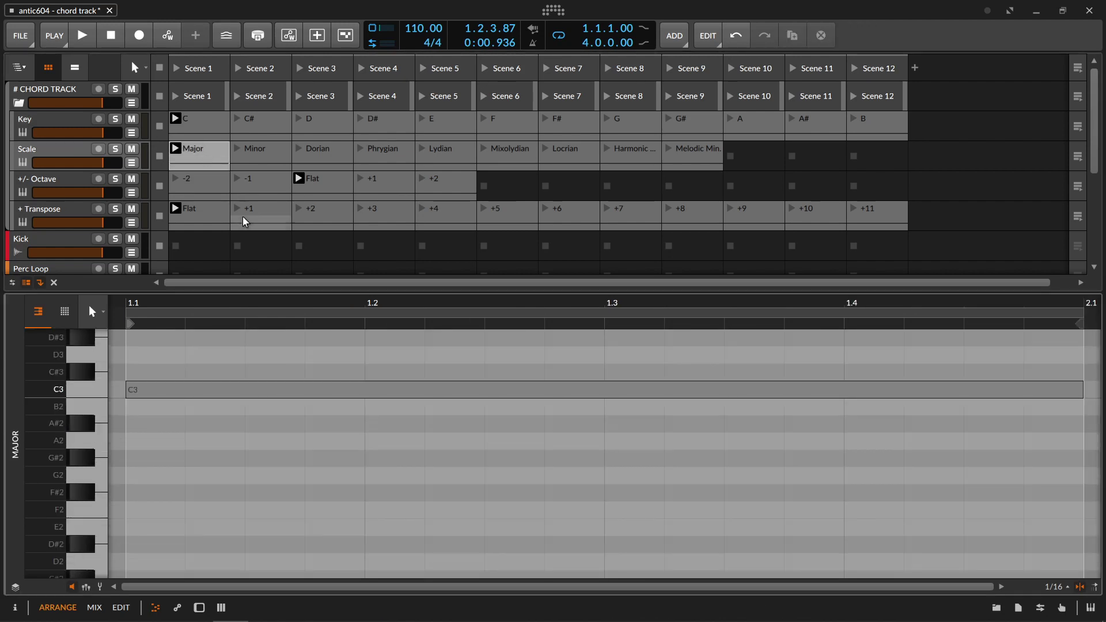
{"action": "scroll", "coordinate": [153, 432], "scroll_direction": "up", "scroll_amount": 1}
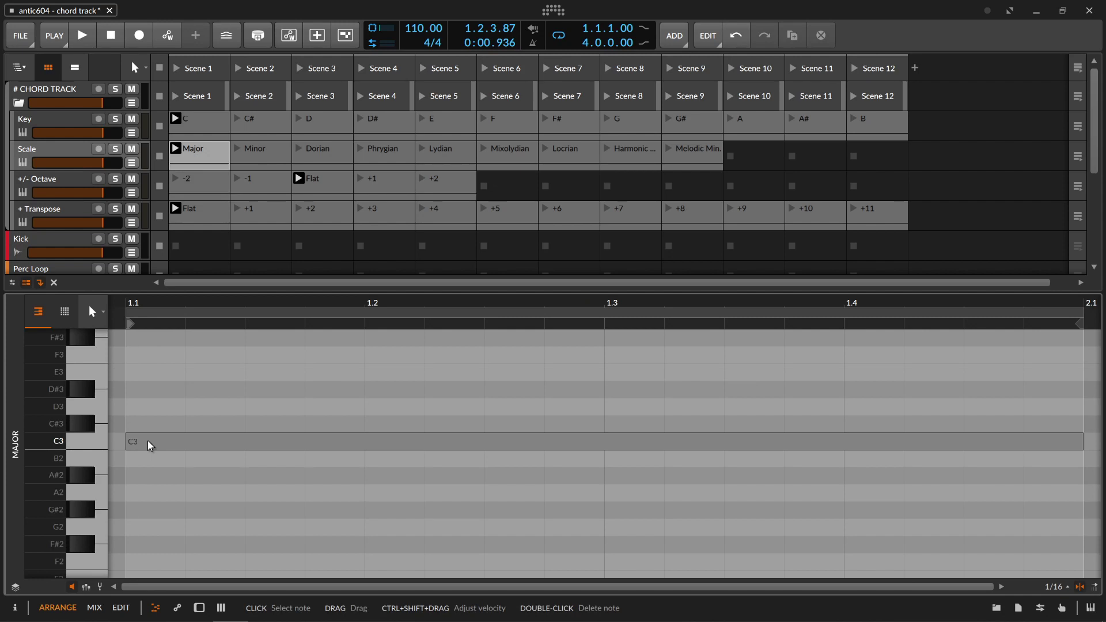
{"action": "left_click", "coordinate": [265, 155]}
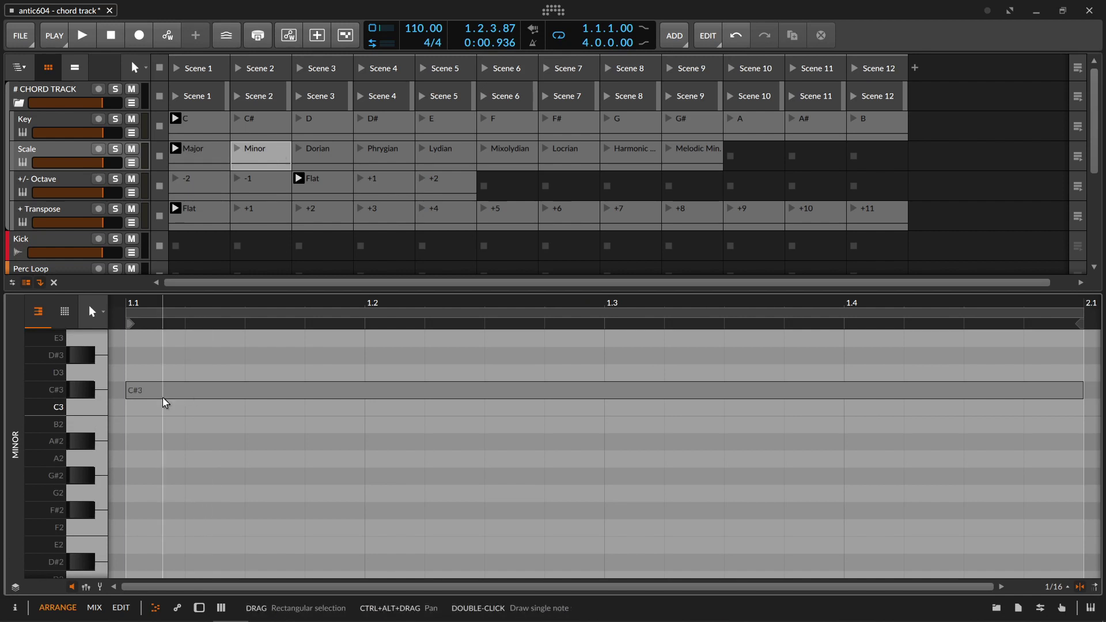
{"action": "left_click", "coordinate": [331, 155]}
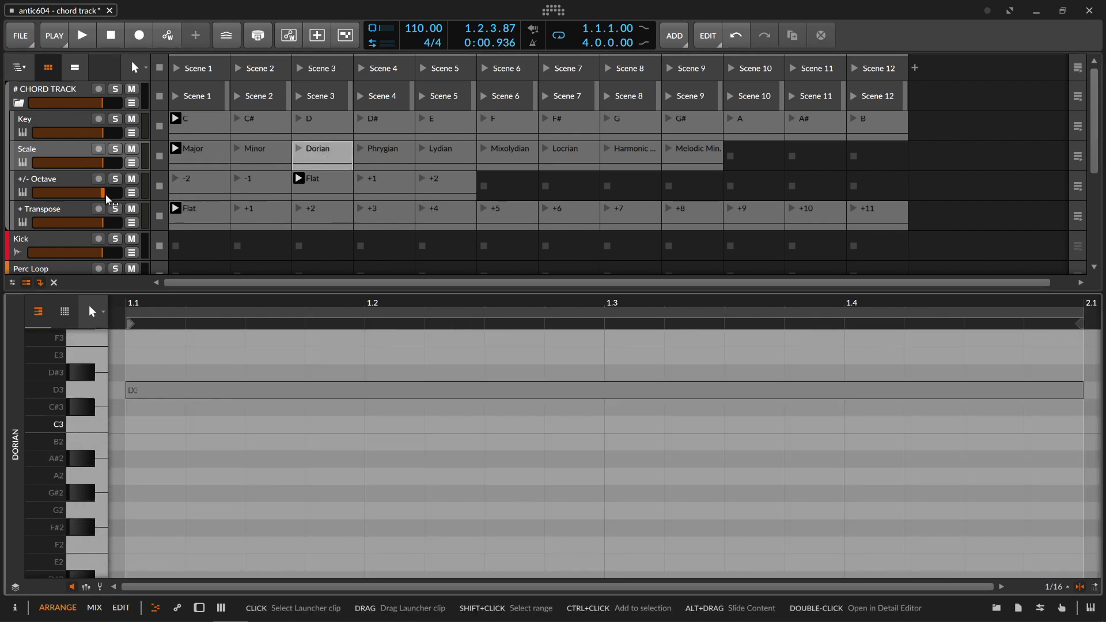
Check the Octave Flat/-1 and Transpose Flat/+1/+2 clips, then show the Key track's Channel Map.
{"action": "left_click", "coordinate": [69, 185]}
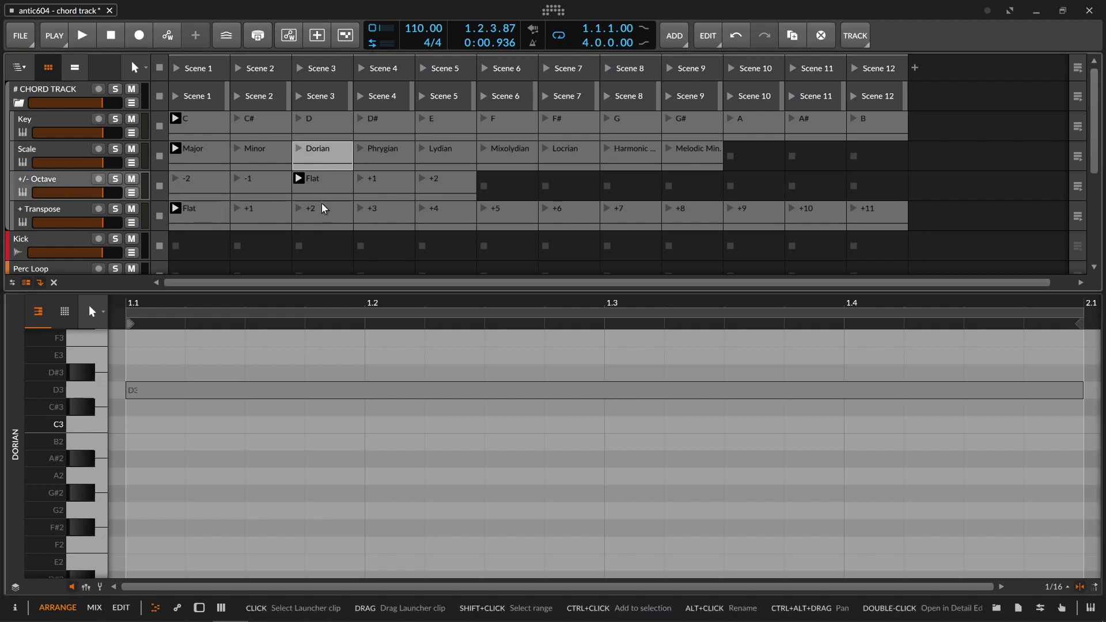
{"action": "left_click", "coordinate": [318, 186]}
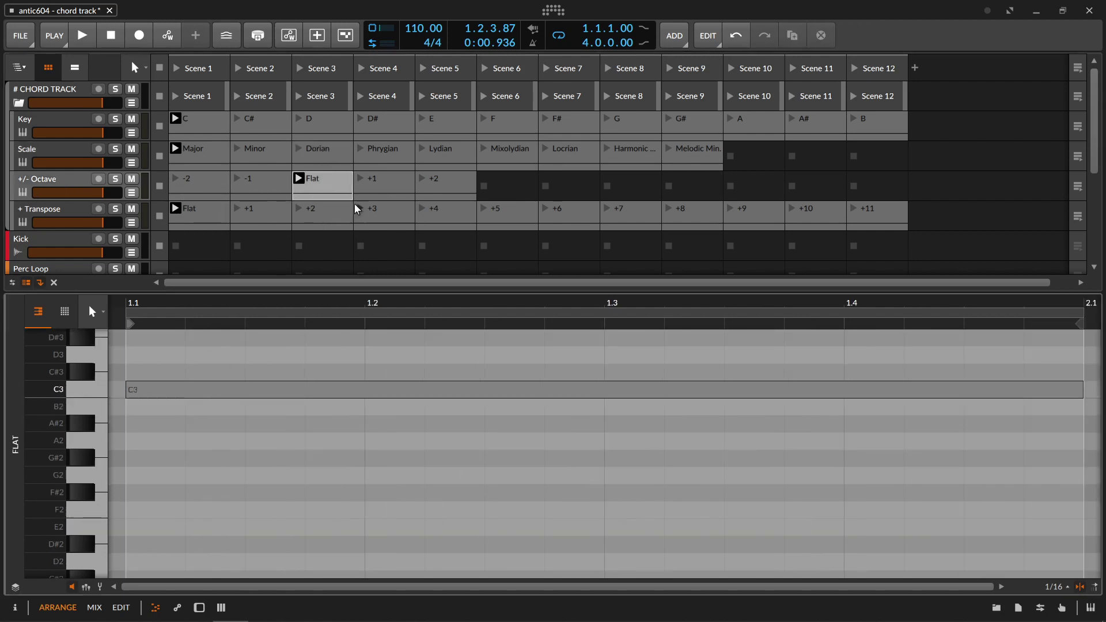
{"action": "left_click", "coordinate": [261, 190]}
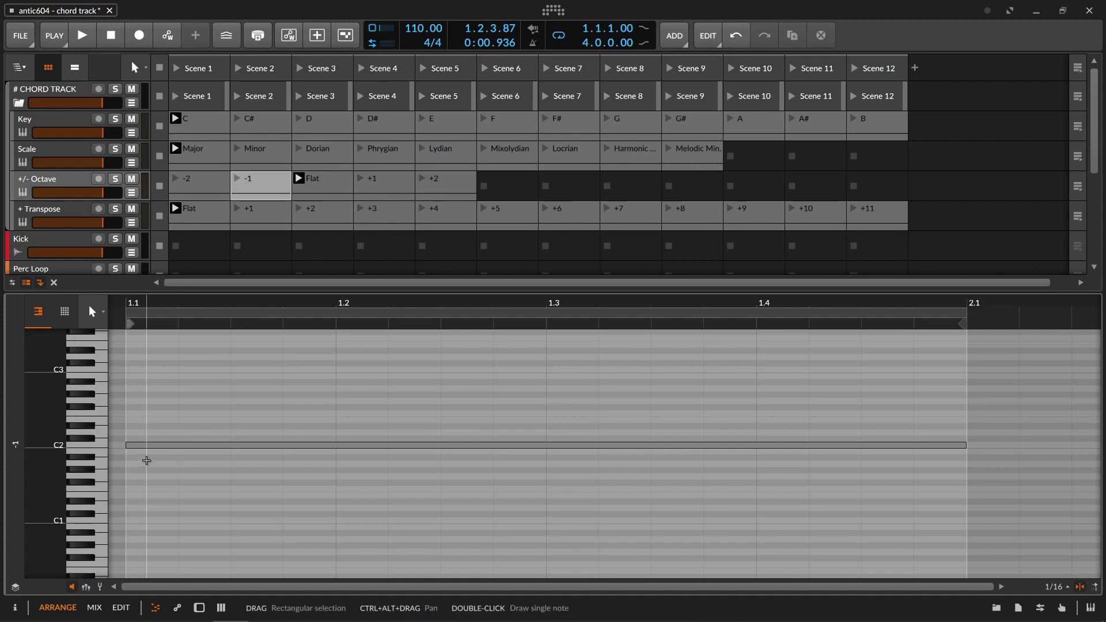
{"action": "scroll", "coordinate": [150, 470], "scroll_direction": "up", "scroll_amount": 3}
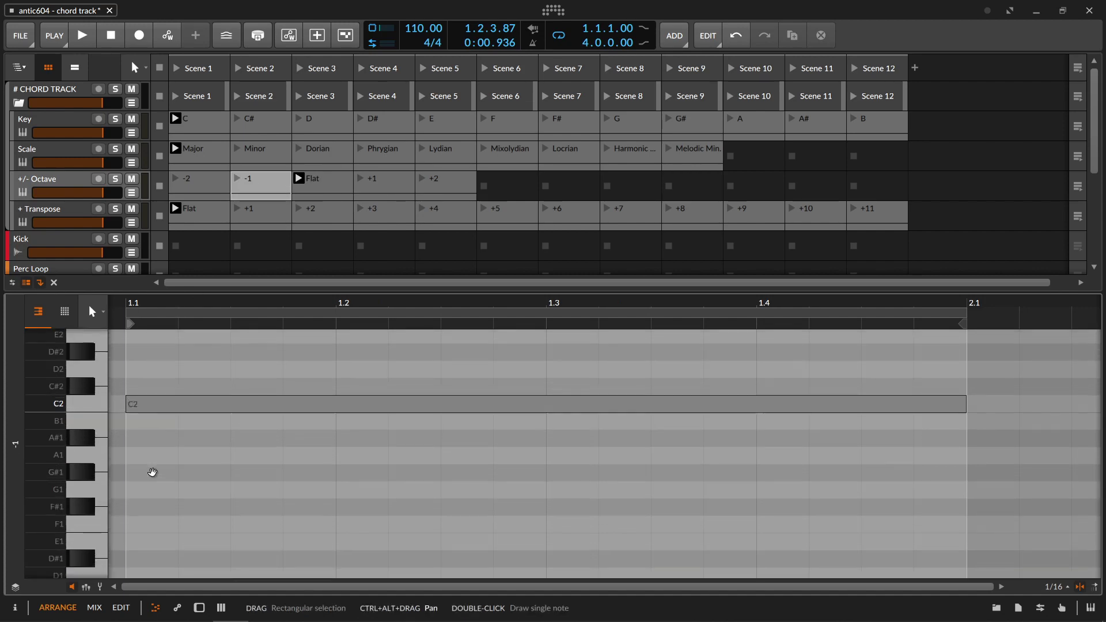
{"action": "left_click", "coordinate": [200, 214]}
{"action": "left_click", "coordinate": [271, 217]}
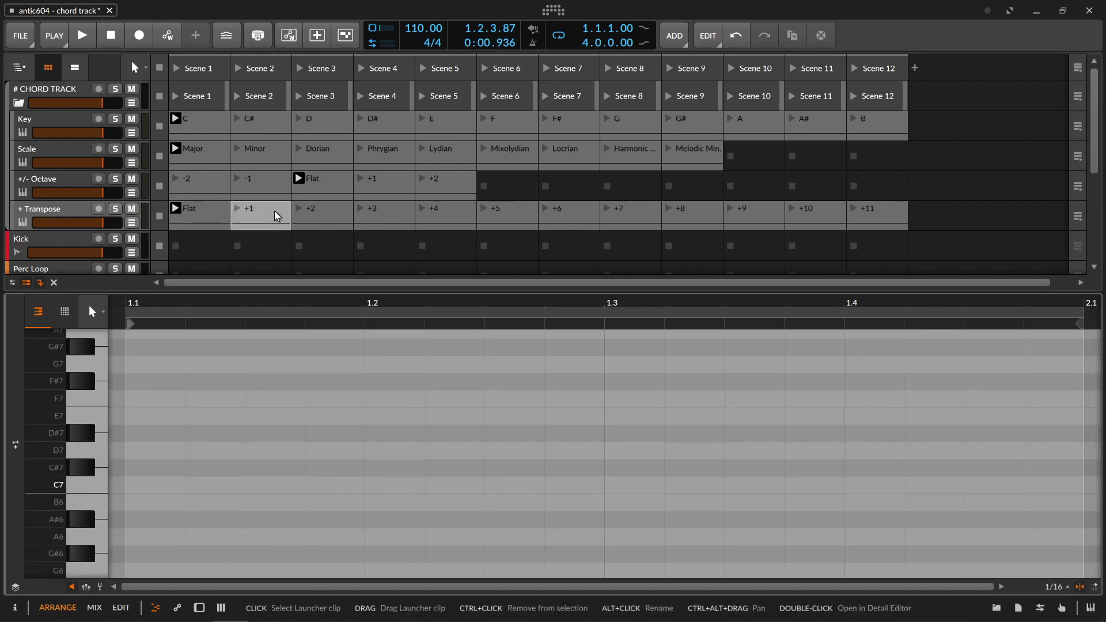
{"action": "left_click", "coordinate": [321, 212]}
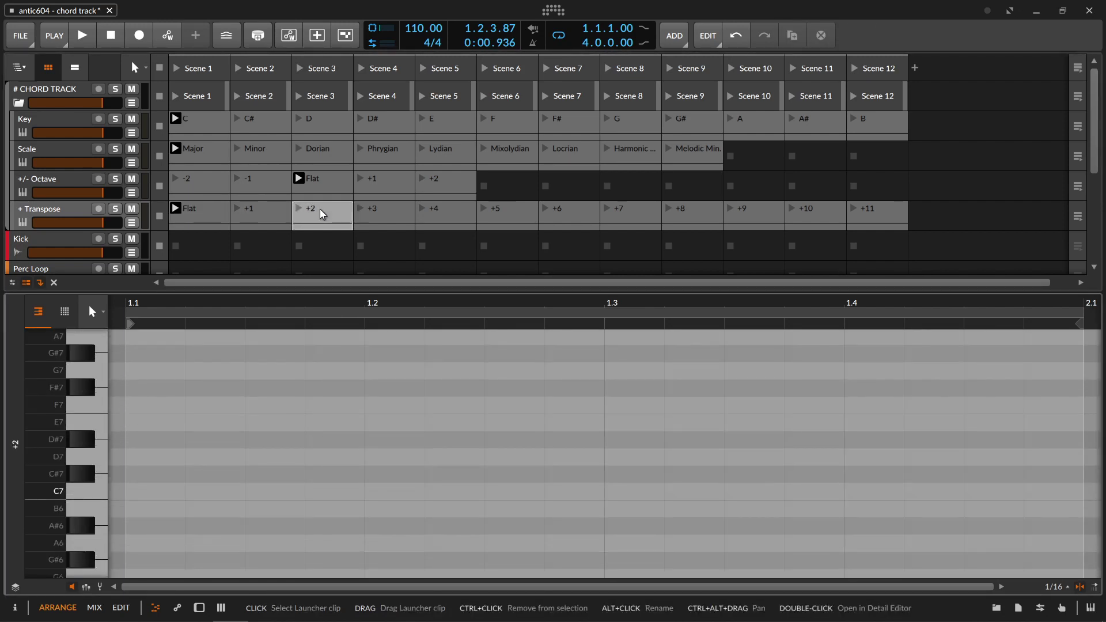
{"action": "left_click", "coordinate": [75, 125]}
{"action": "double_click", "coordinate": [75, 125]}
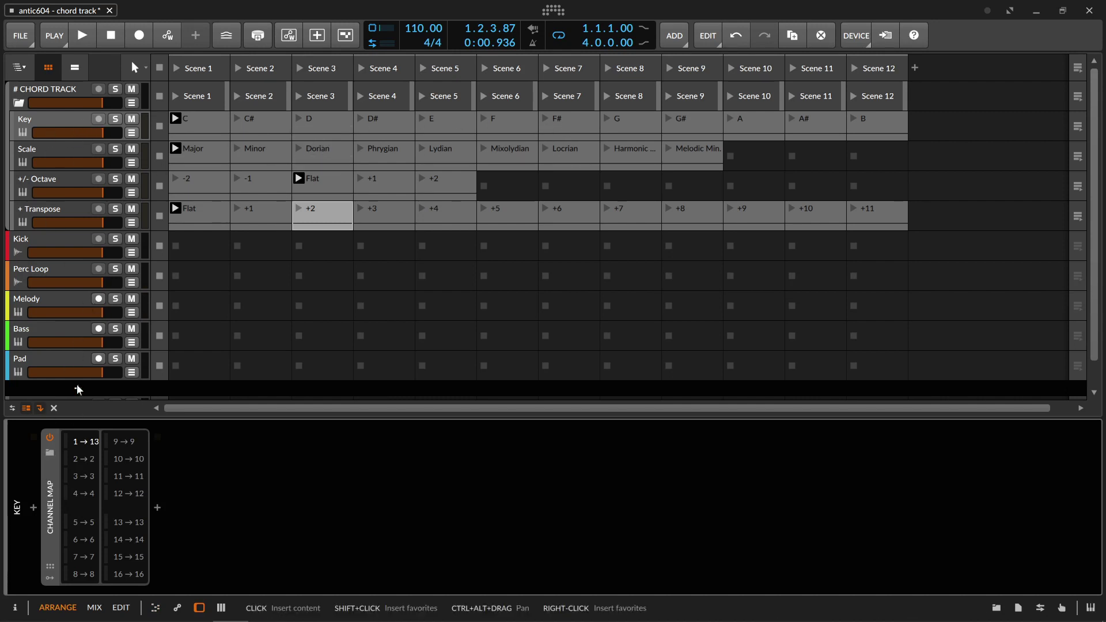
View the channel map devices on the Scale, +/- Octave and + Transpose tracks.
{"action": "left_click", "coordinate": [31, 152]}
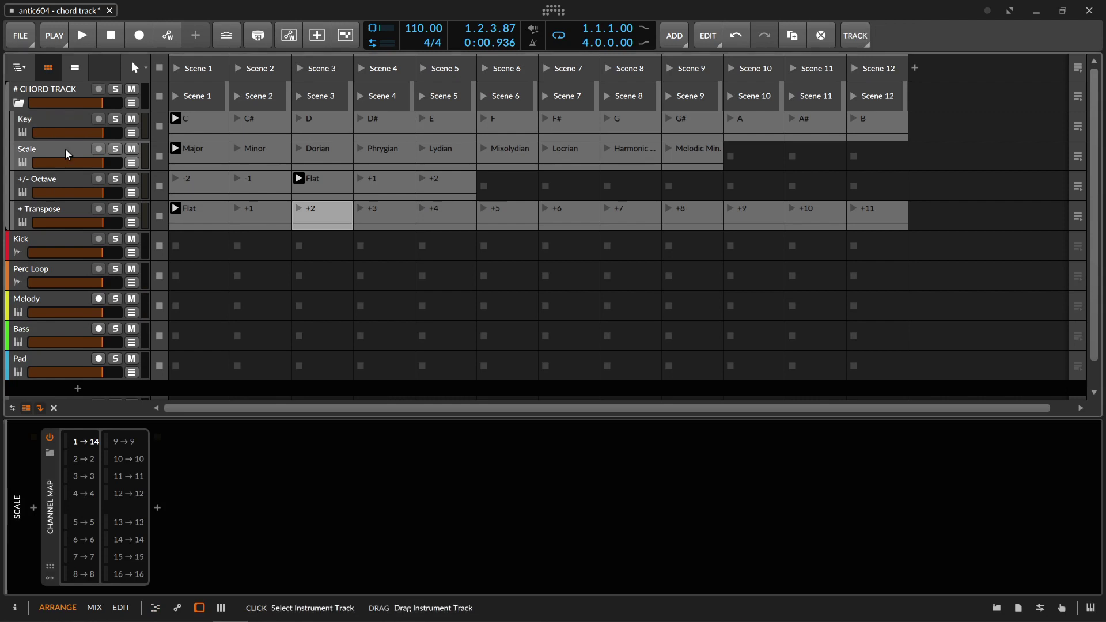
{"action": "left_click", "coordinate": [64, 186]}
{"action": "left_click", "coordinate": [60, 216]}
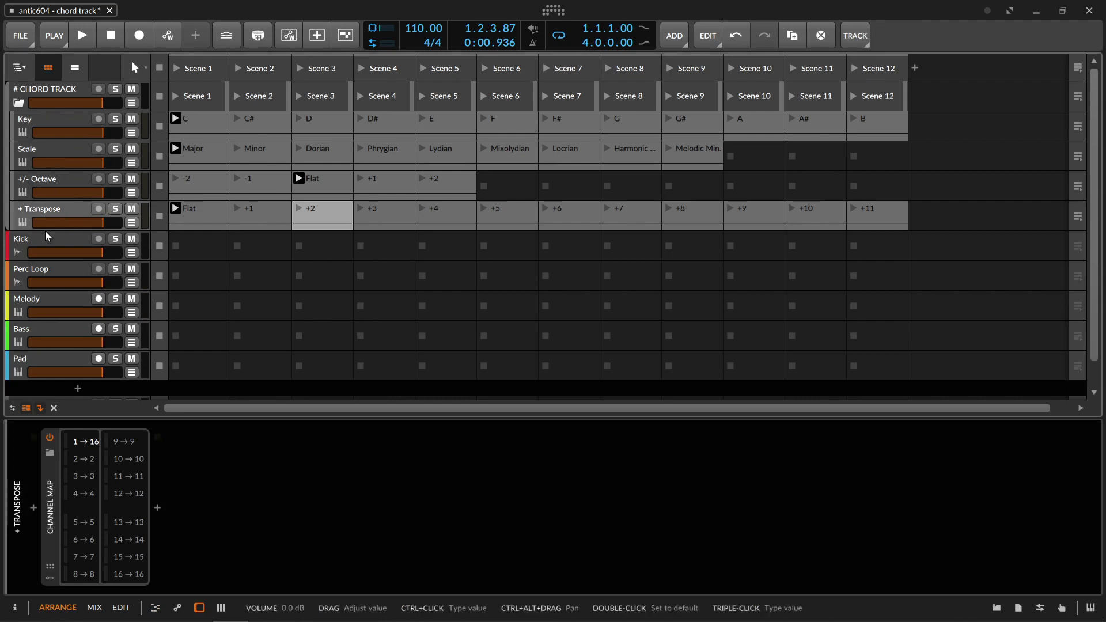
Show the Inspector and display the Melody track's device chain with its Note FX Layer.
{"action": "key", "text": "i"}
{"action": "left_click", "coordinate": [173, 214]}
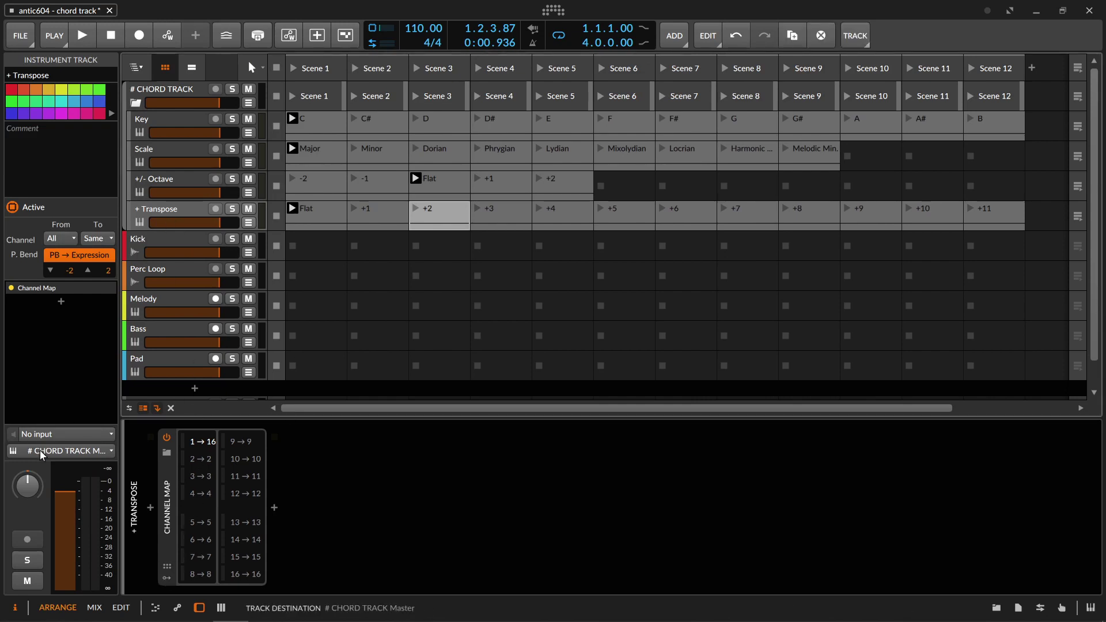
{"action": "left_click", "coordinate": [163, 92]}
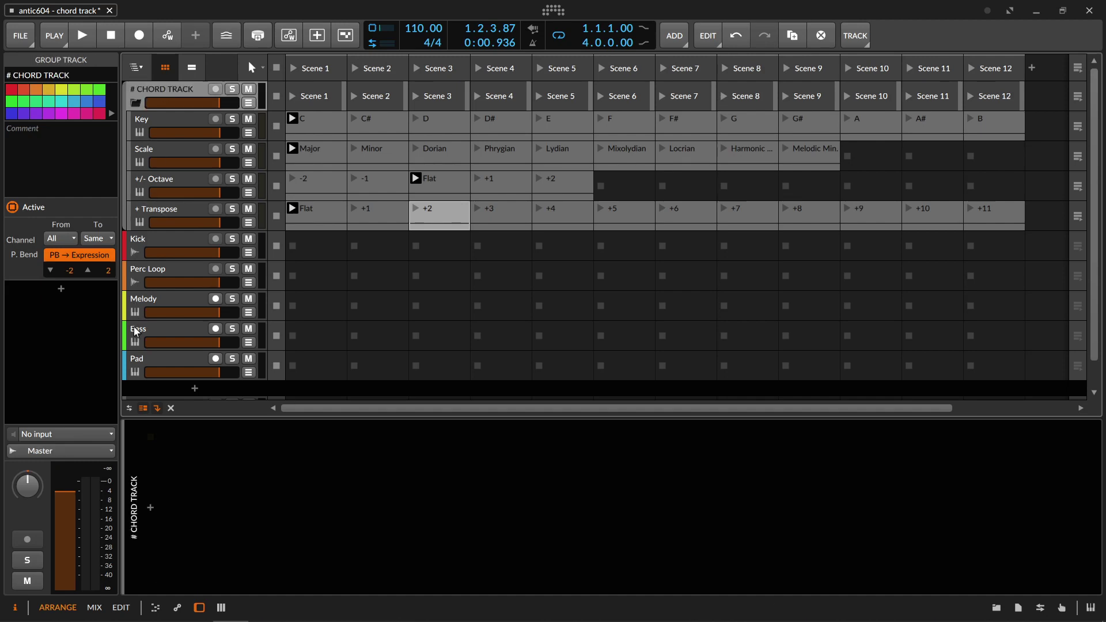
{"action": "left_click", "coordinate": [160, 305]}
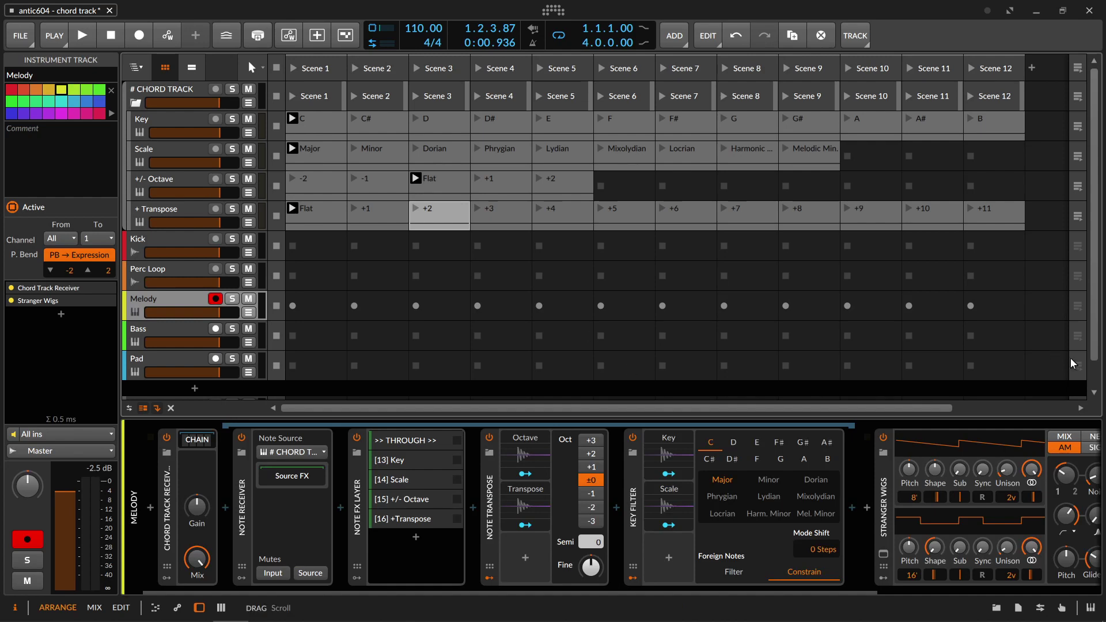
Inspect the Chord Track Receiver, then open the >> THROUGH >> and [13] Key layers.
{"action": "left_click", "coordinate": [164, 507]}
{"action": "left_click", "coordinate": [196, 439]}
{"action": "left_click", "coordinate": [196, 441]}
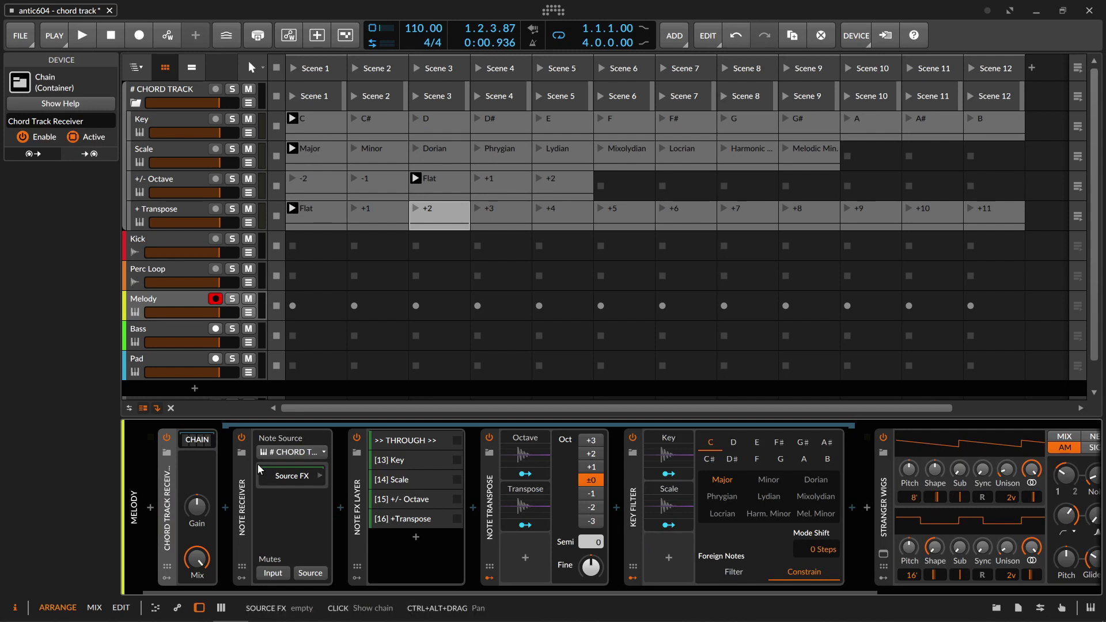
{"action": "left_click", "coordinate": [404, 440]}
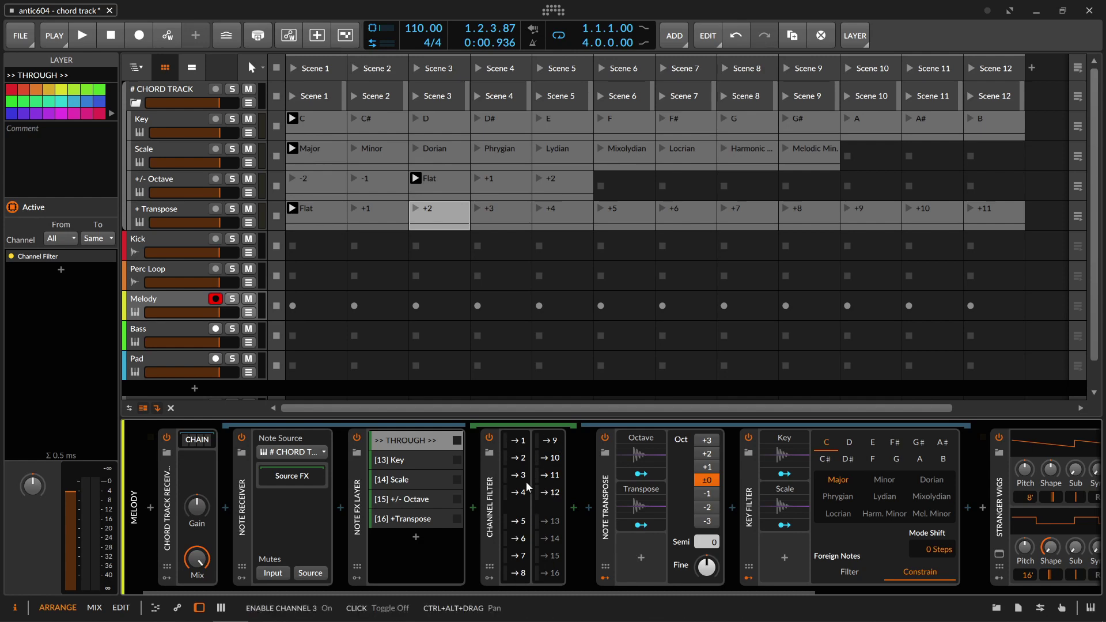
{"action": "left_click", "coordinate": [404, 460]}
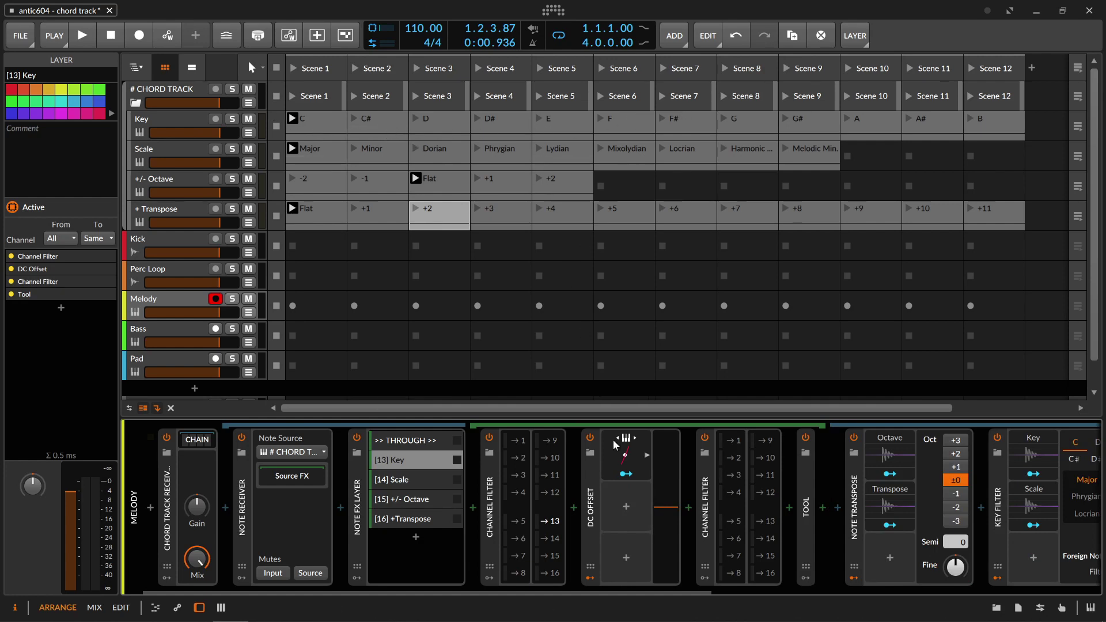
Show the Key layer's Keytrack graph, then the Octave and Key modulators' routing into Key Filter.
{"action": "left_click", "coordinate": [621, 456]}
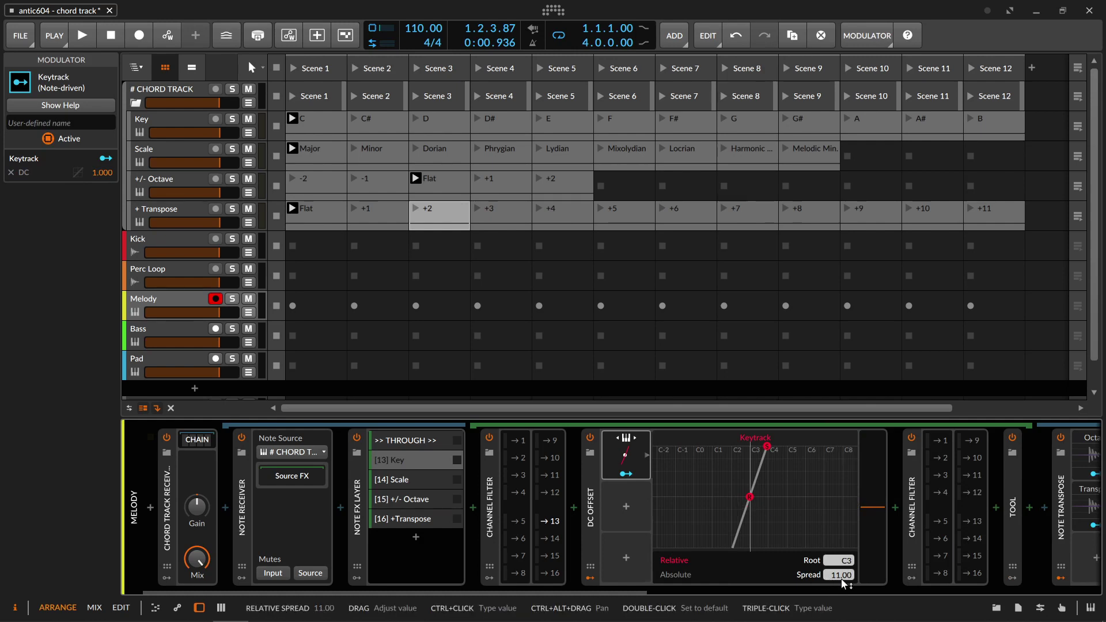
{"action": "scroll", "coordinate": [841, 579], "scroll_direction": "down", "scroll_amount": 3}
{"action": "scroll", "coordinate": [839, 578], "scroll_direction": "down", "scroll_amount": 2}
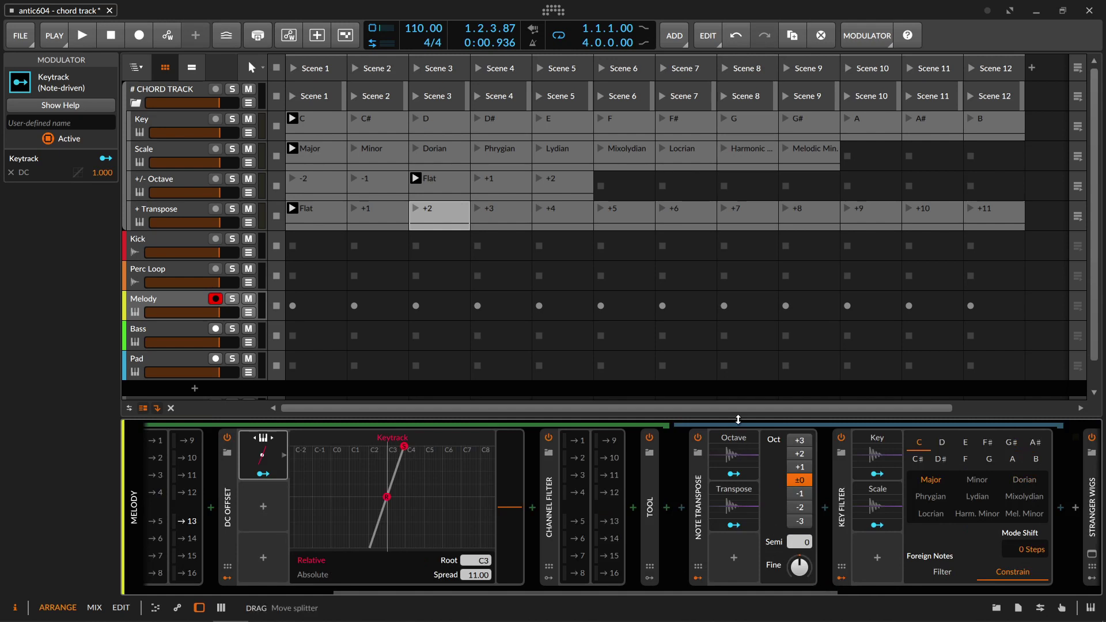
{"action": "left_click", "coordinate": [733, 459]}
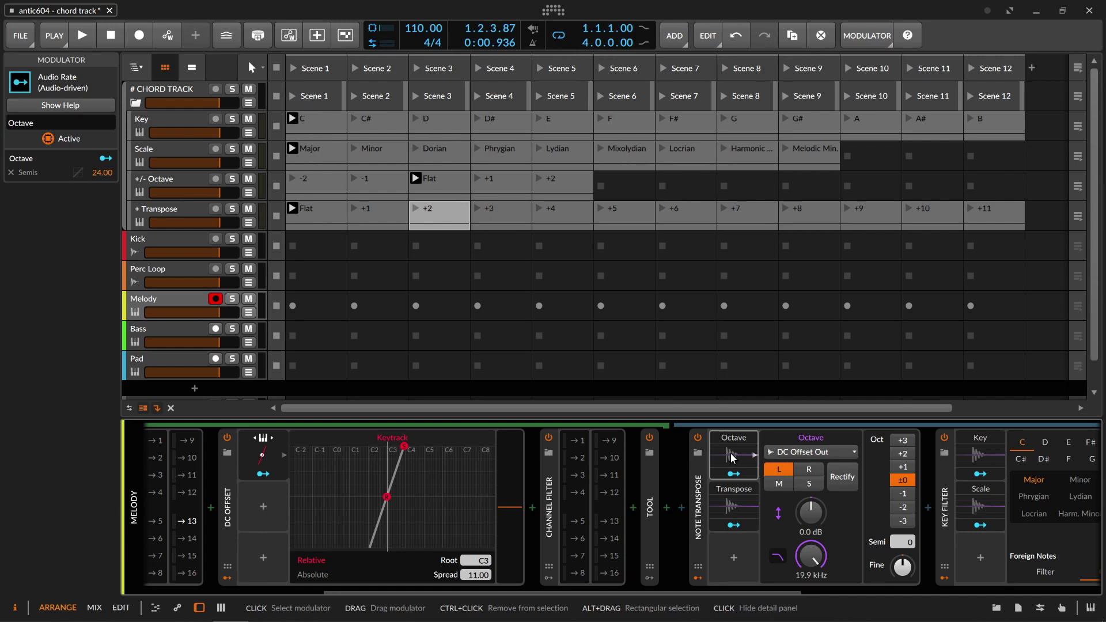
{"action": "left_click", "coordinate": [980, 459]}
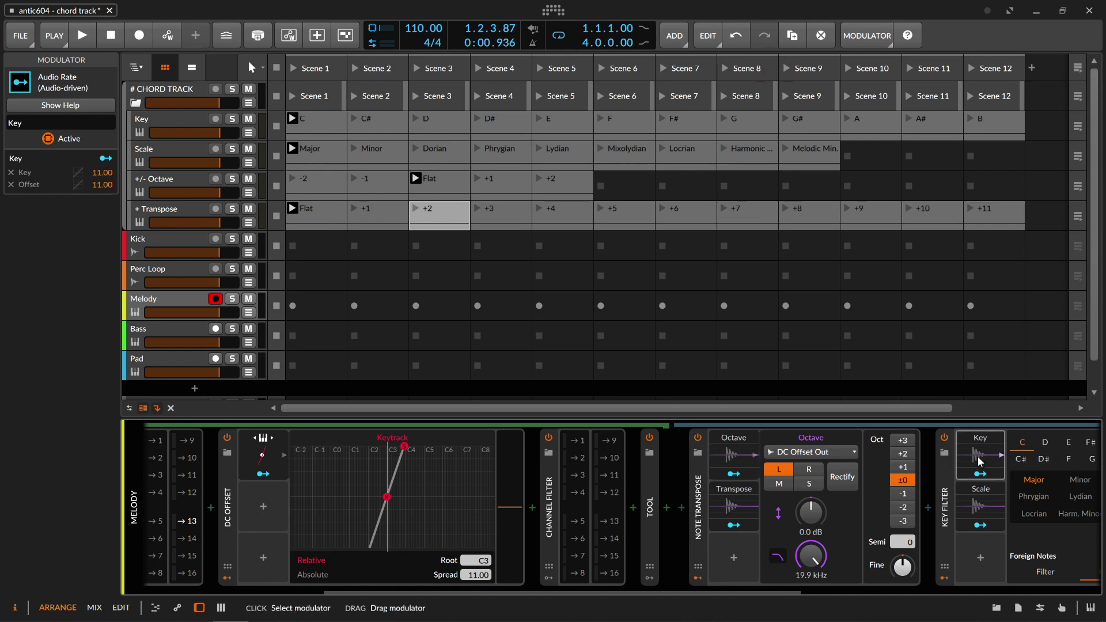
{"action": "left_click", "coordinate": [738, 447]}
{"action": "left_click", "coordinate": [738, 448]}
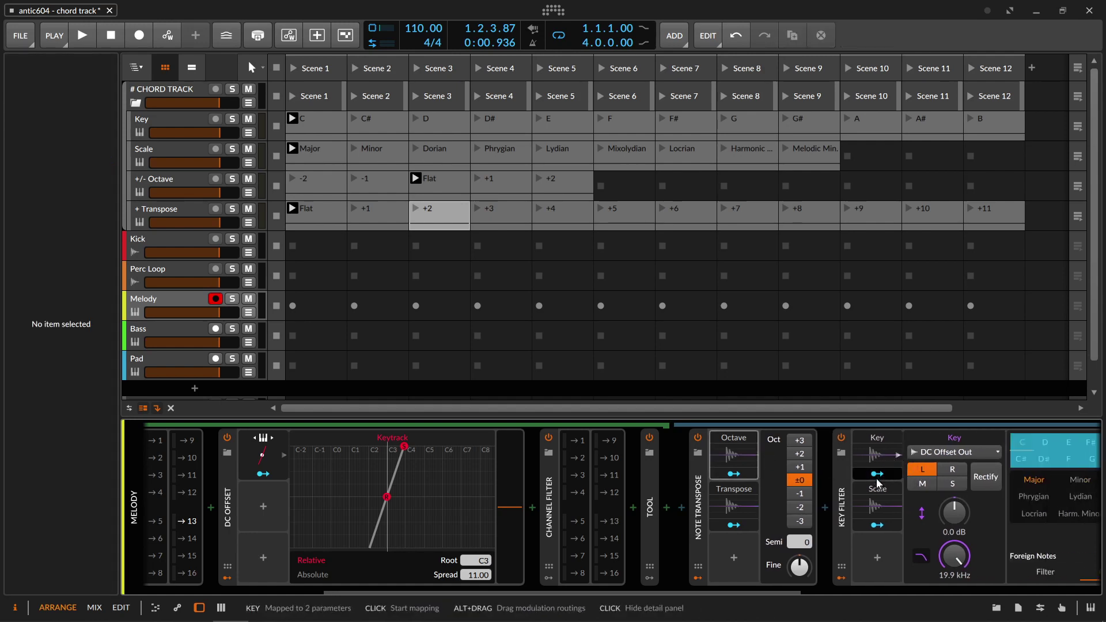
Scroll the Melody device chain back left to the Note FX Layer.
{"action": "scroll", "coordinate": [876, 478], "scroll_direction": "down", "scroll_amount": 3}
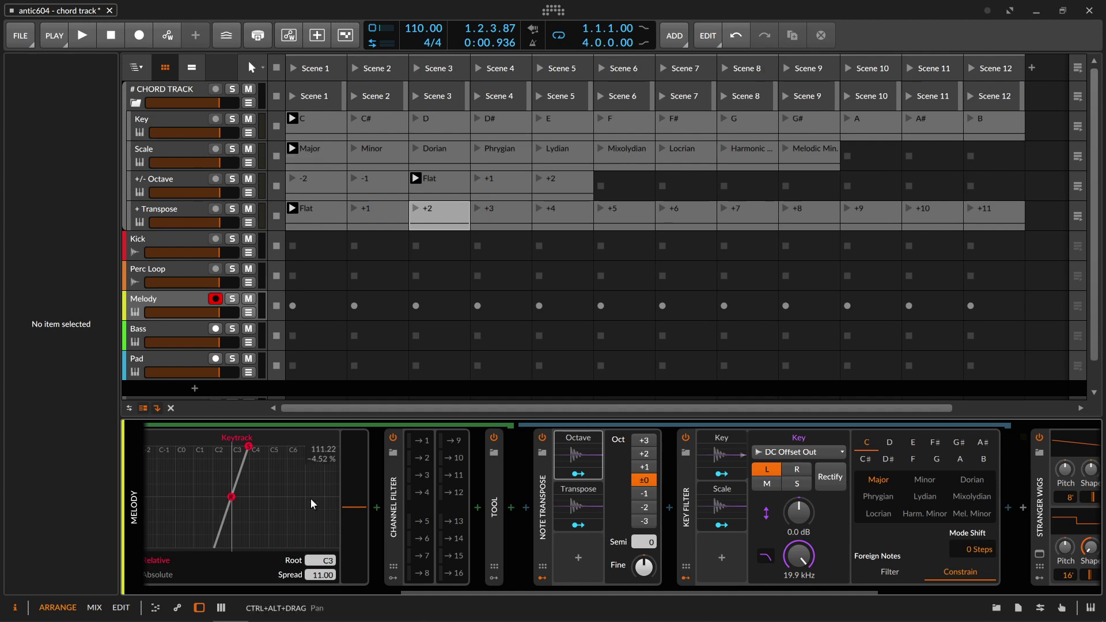
{"action": "scroll", "coordinate": [310, 499], "scroll_direction": "left", "scroll_amount": 5}
Open the [14] Scale layer and show its Keytrack settings: Relative, Root C3, Spread 8.00.
{"action": "left_click", "coordinate": [410, 478]}
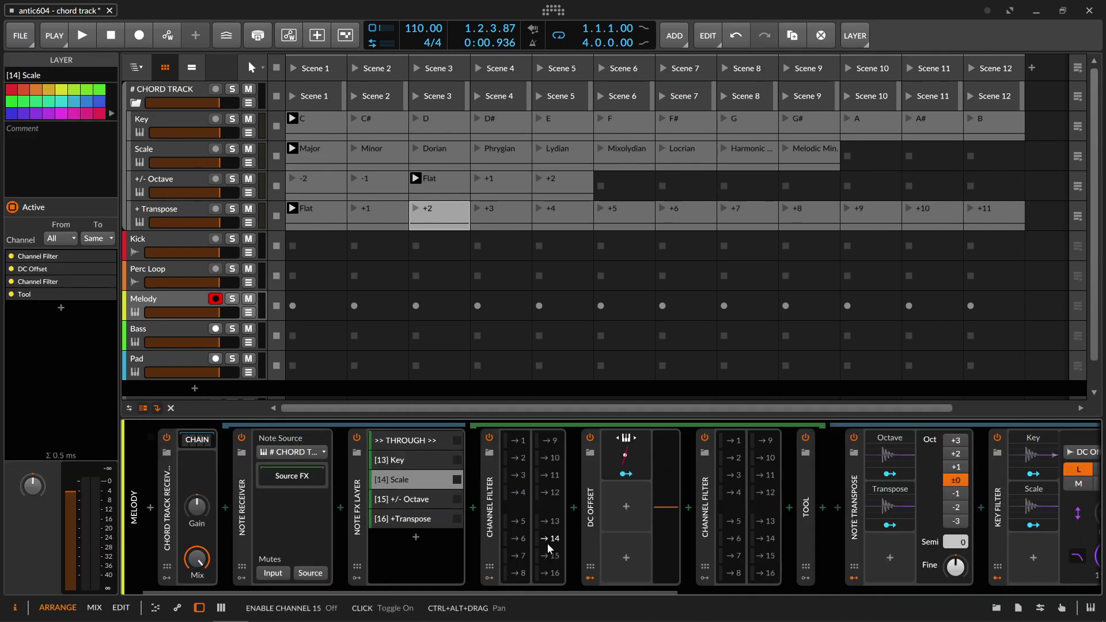
{"action": "scroll", "coordinate": [544, 541], "scroll_direction": "right", "scroll_amount": 5}
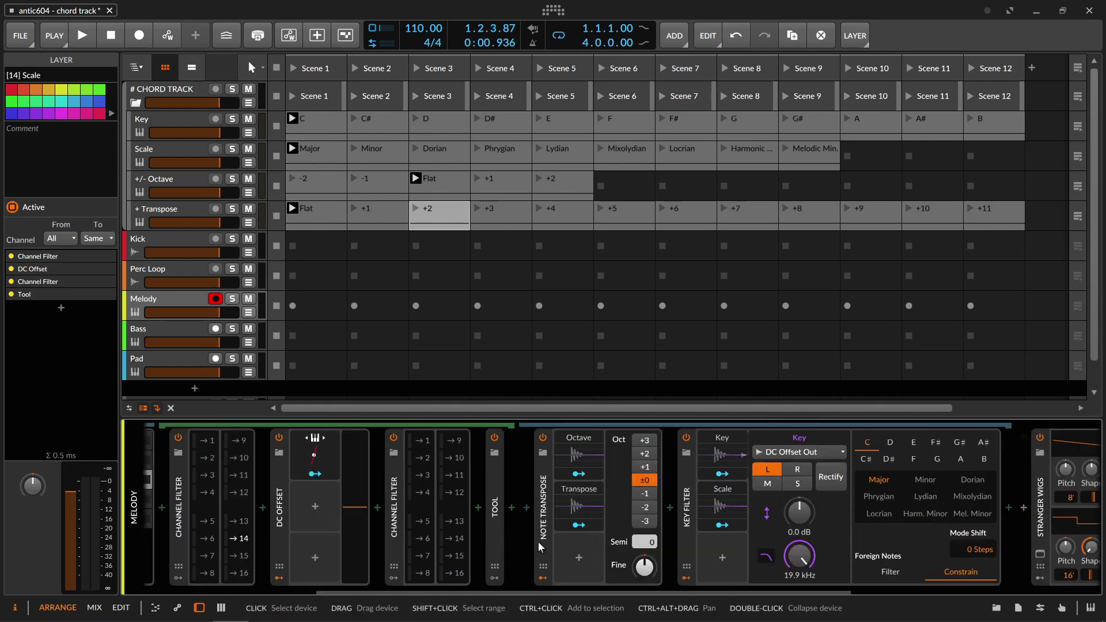
{"action": "left_click", "coordinate": [312, 453]}
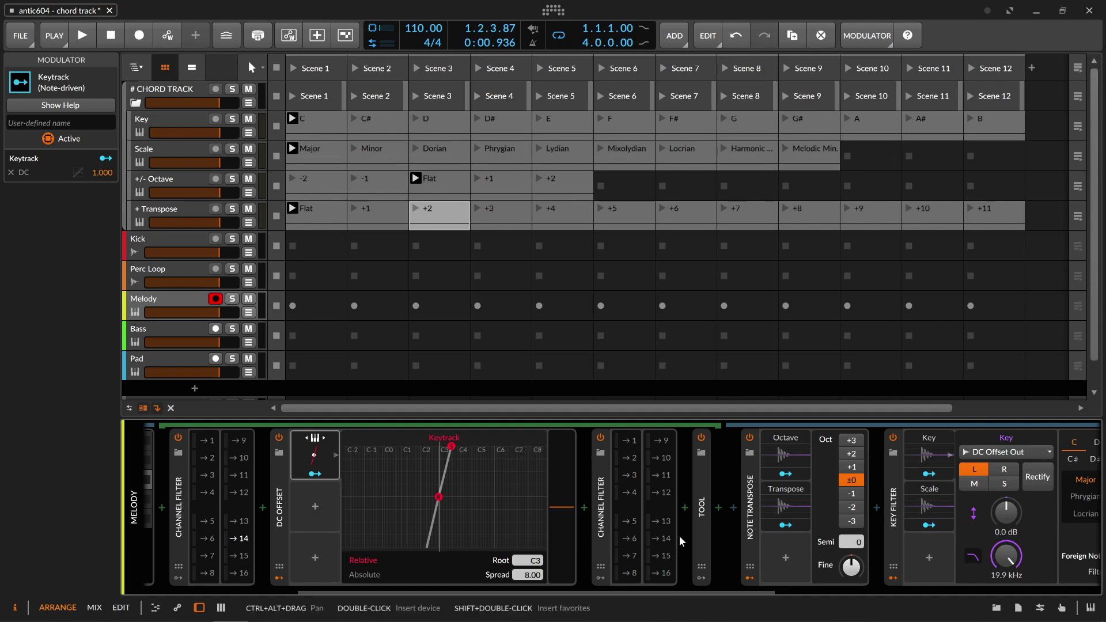
{"action": "scroll", "coordinate": [679, 536], "scroll_direction": "right", "scroll_amount": 6}
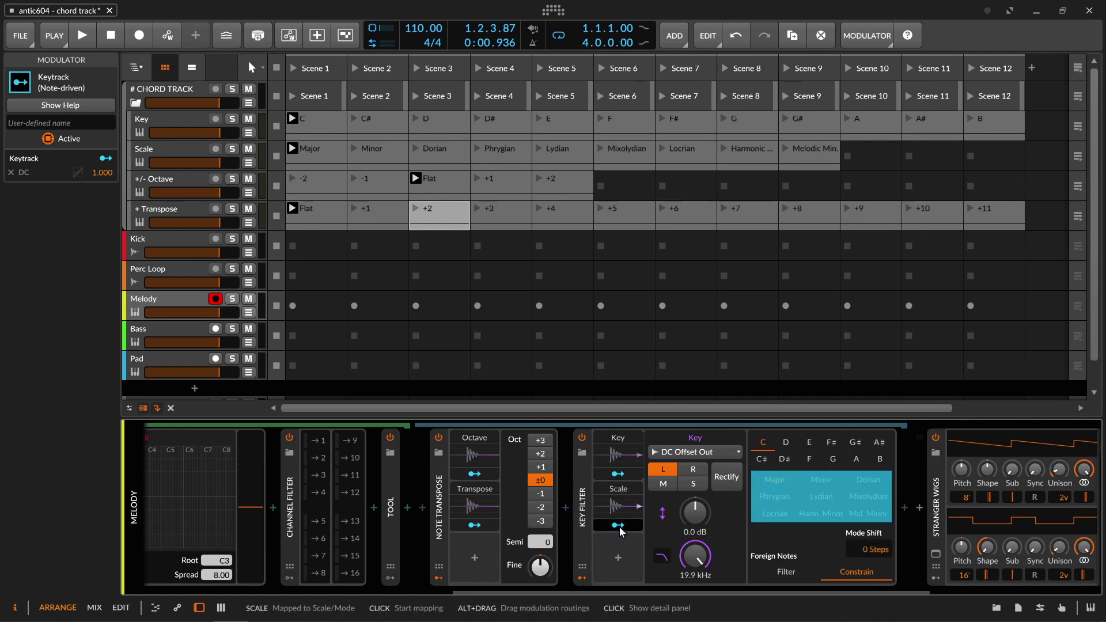
{"action": "scroll", "coordinate": [466, 530], "scroll_direction": "left", "scroll_amount": 5}
Show the [15] +/- Octave layer's Keytrack at Root C3, Spread 24.00, feeding Note Transpose.
{"action": "scroll", "coordinate": [264, 500], "scroll_direction": "left", "scroll_amount": 3}
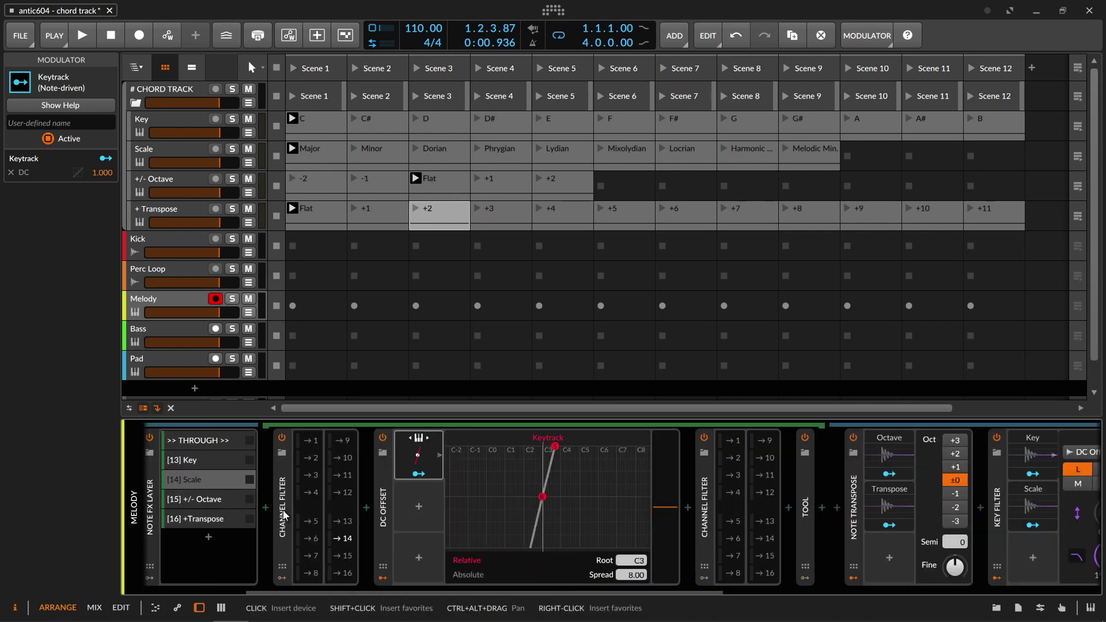
{"action": "left_click", "coordinate": [197, 499]}
{"action": "left_click", "coordinate": [418, 455]}
{"action": "left_click", "coordinate": [417, 452]}
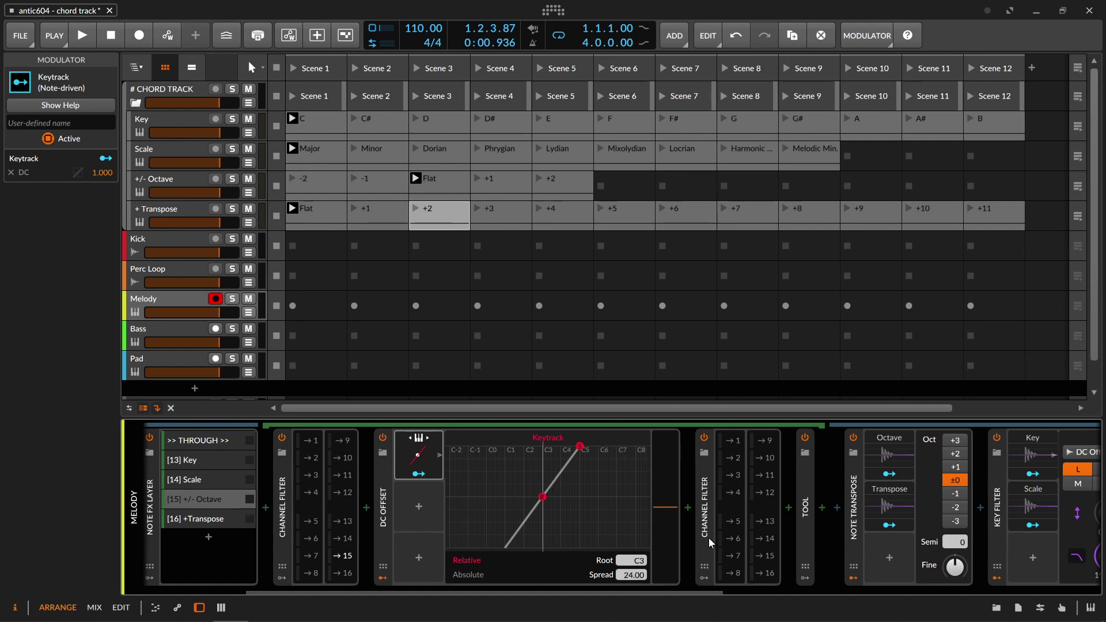
{"action": "scroll", "coordinate": [849, 540], "scroll_direction": "right", "scroll_amount": 5}
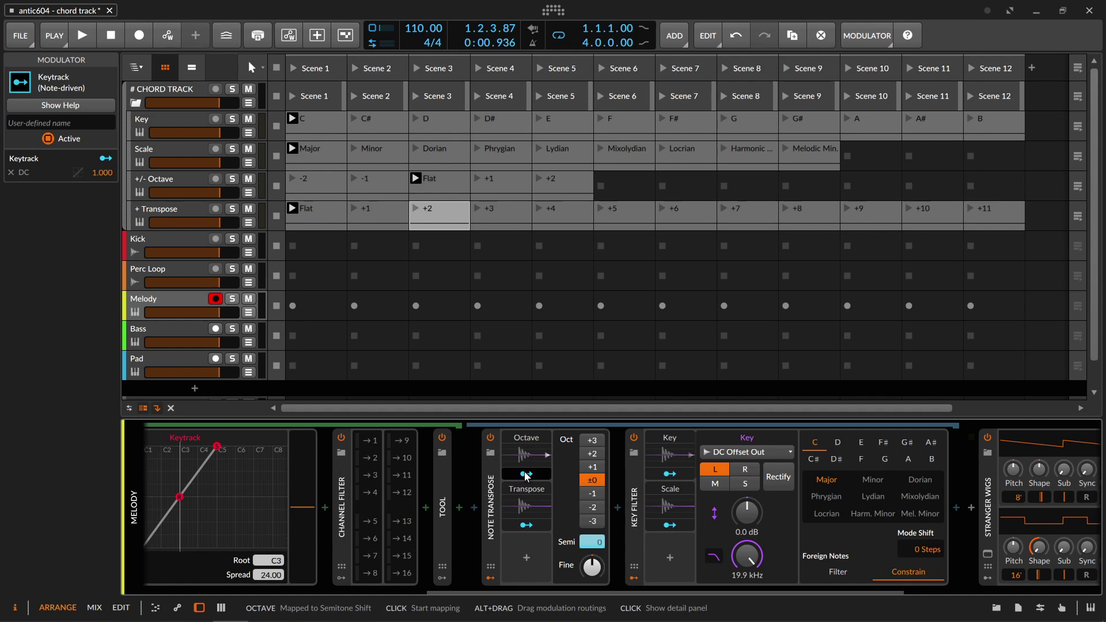
Display the Melody chain's [16] +Transpose DC Offset Keytrack at Root C3, Spread 11.00.
{"action": "left_click", "coordinate": [169, 209]}
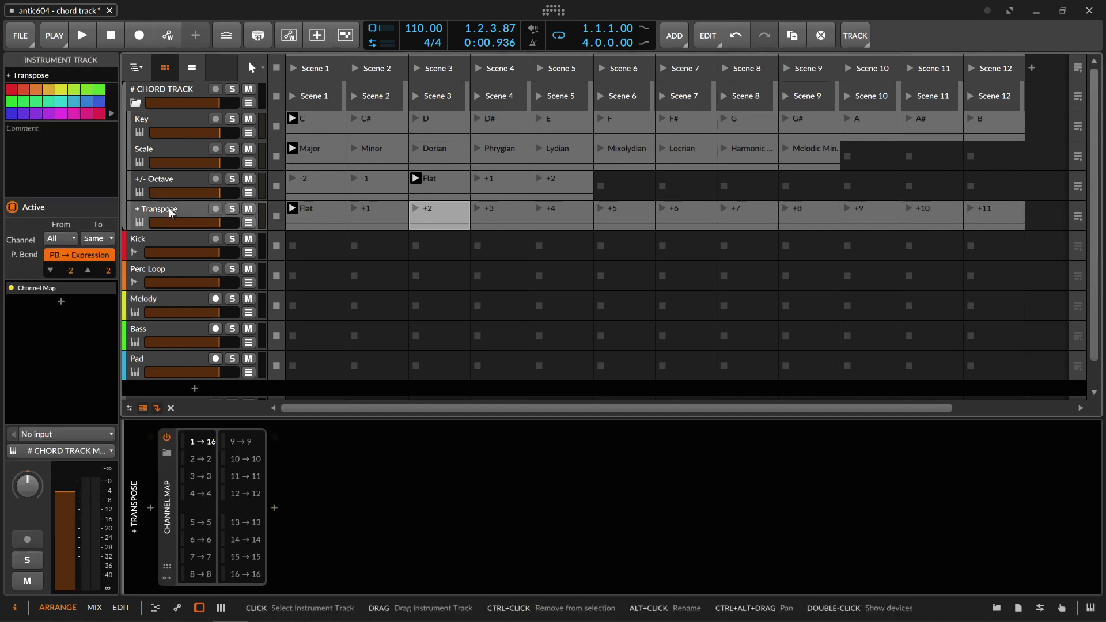
{"action": "left_click", "coordinate": [166, 313]}
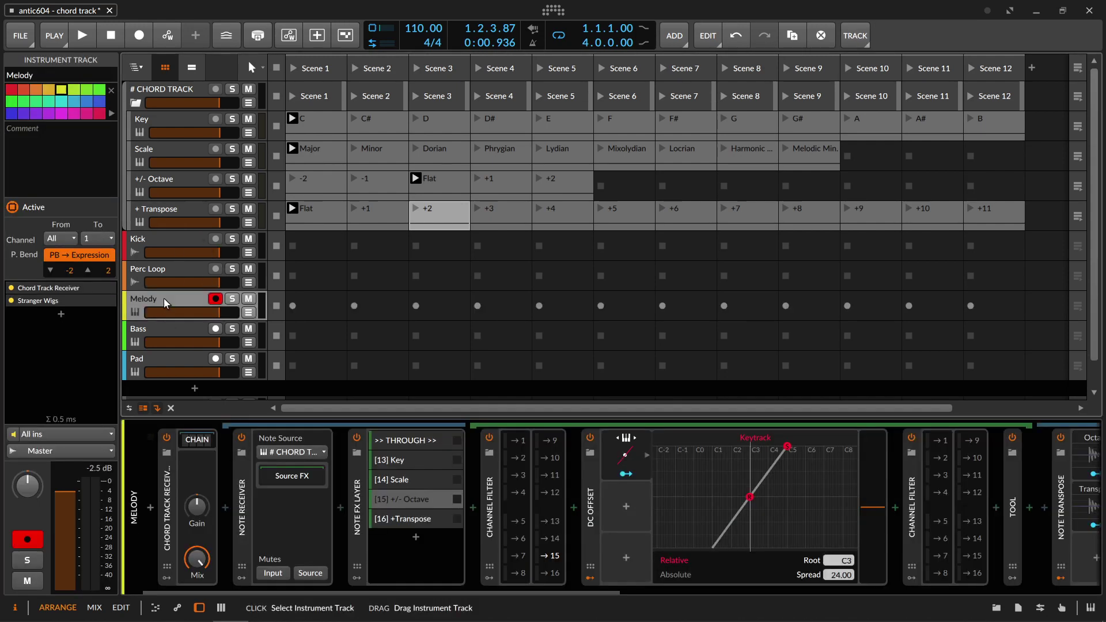
{"action": "left_click", "coordinate": [406, 519]}
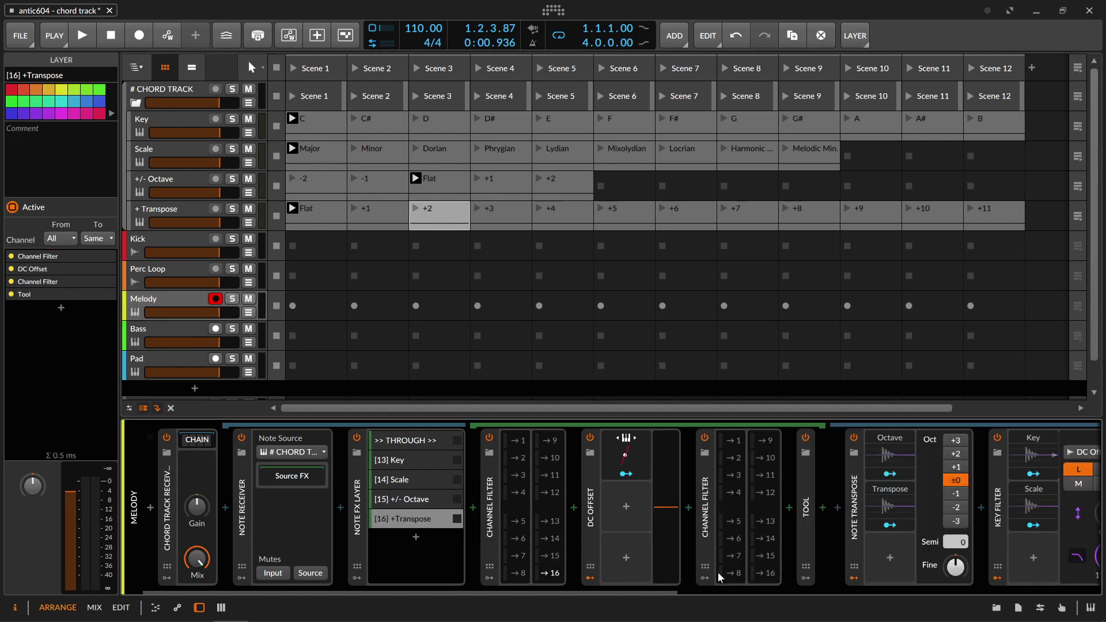
{"action": "left_click", "coordinate": [622, 456]}
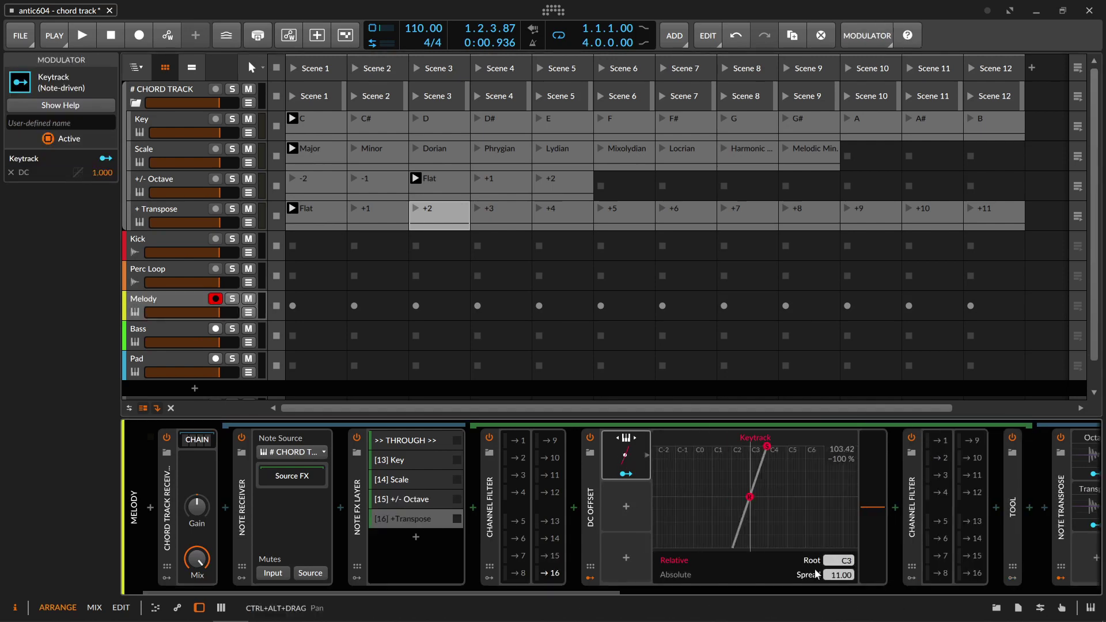
{"action": "scroll", "coordinate": [817, 524], "scroll_direction": "right", "scroll_amount": 5}
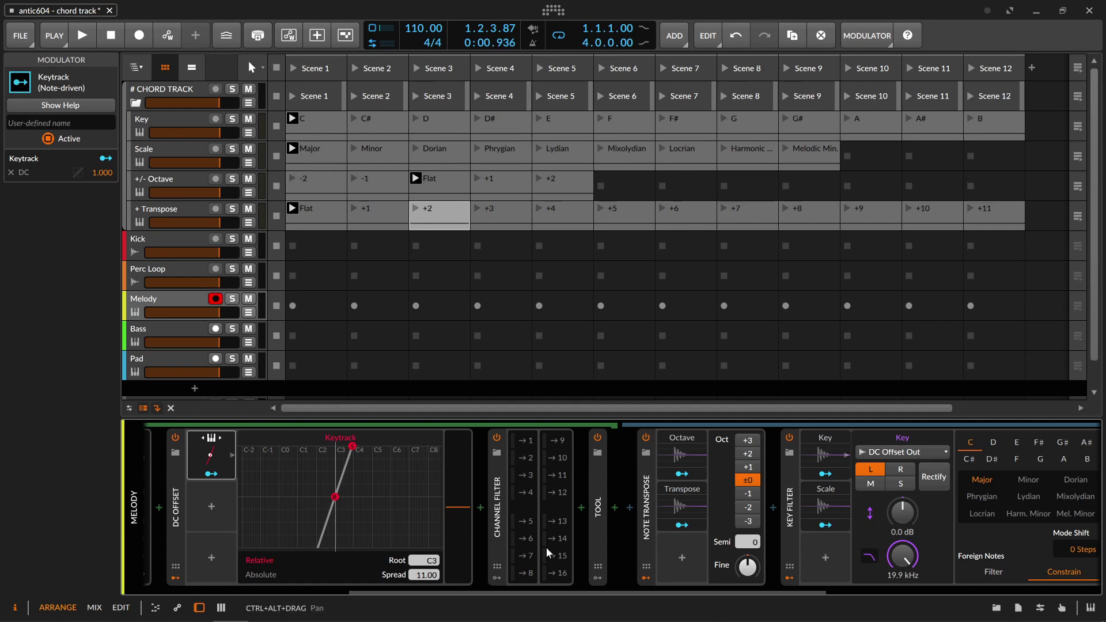
{"action": "scroll", "coordinate": [545, 547], "scroll_direction": "up", "scroll_amount": 8}
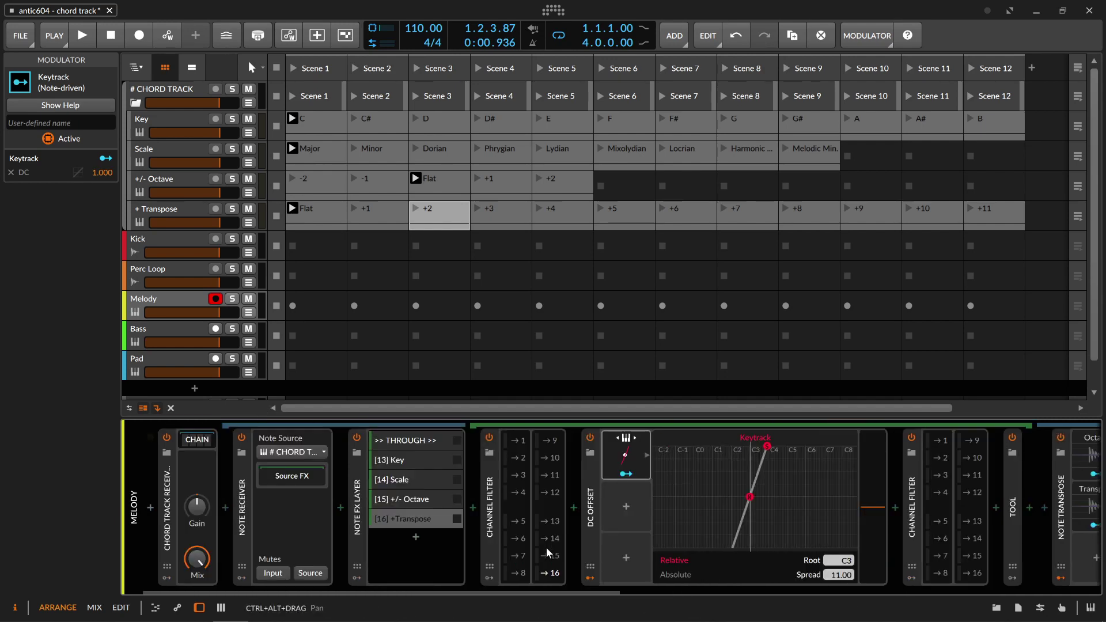
Inspect both Channel Filter devices, confirming only channel 16 passes into the DC Offset Keytrack.
{"action": "left_click", "coordinate": [491, 535]}
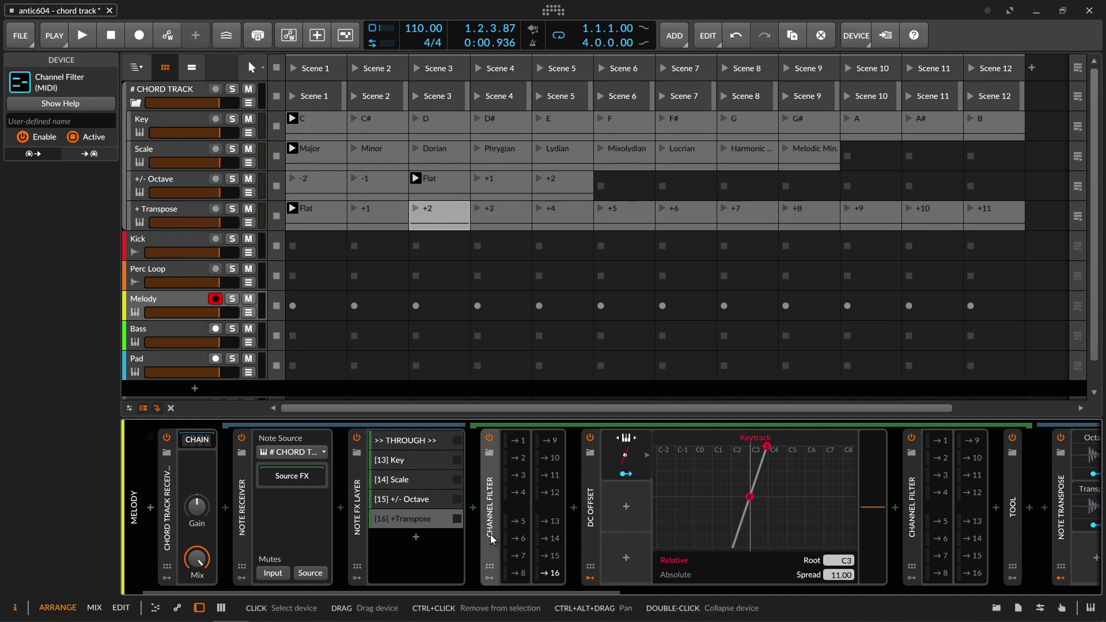
{"action": "left_click", "coordinate": [918, 540]}
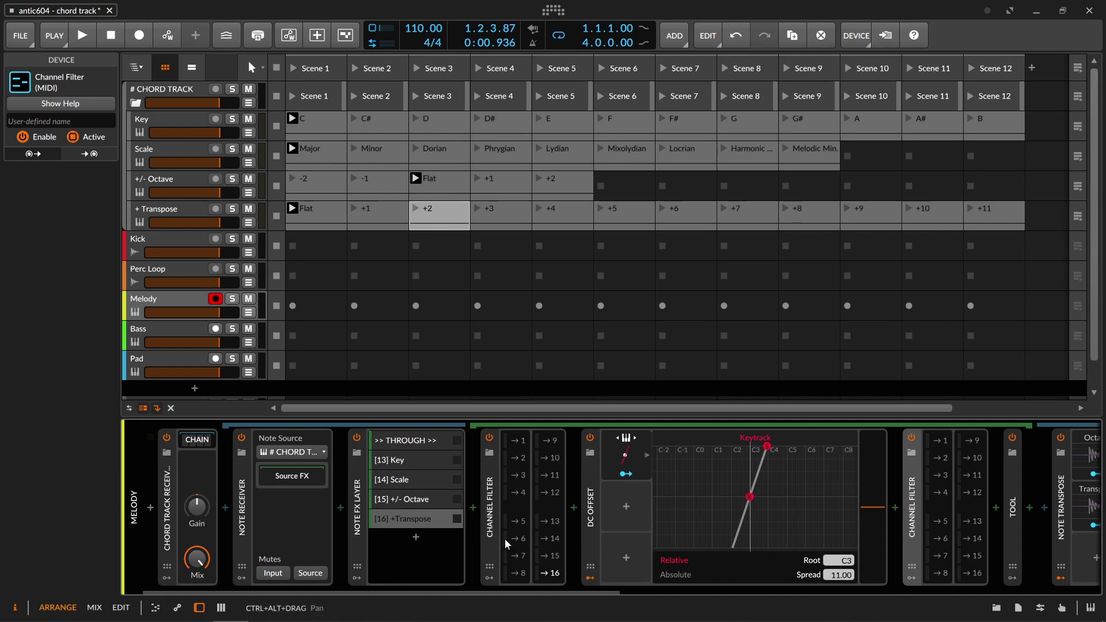
{"action": "scroll", "coordinate": [504, 538], "scroll_direction": "down", "scroll_amount": 10}
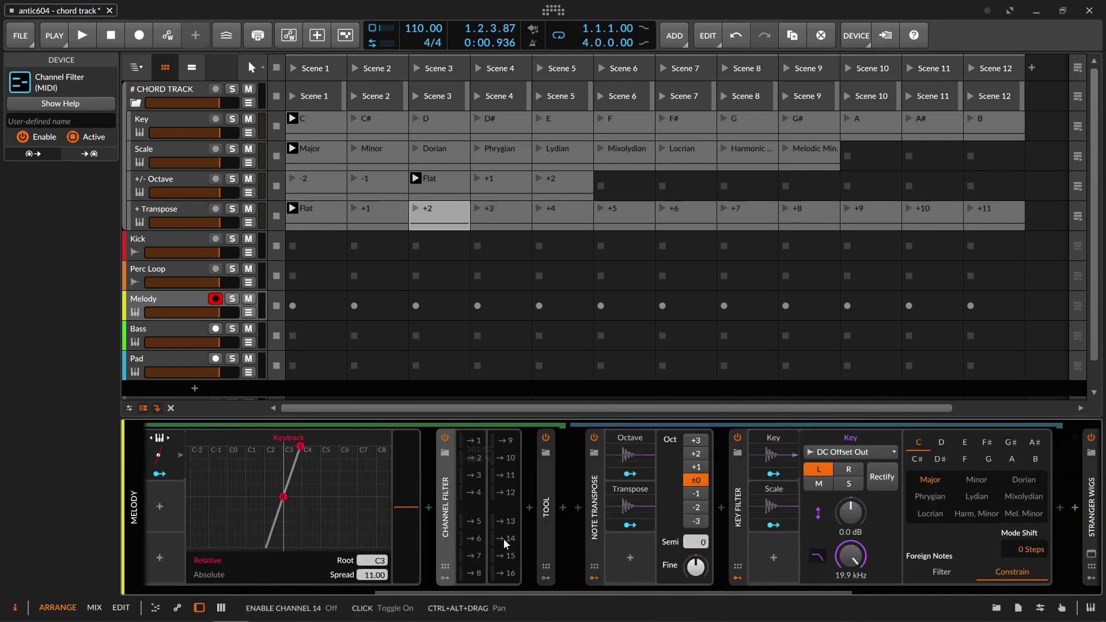